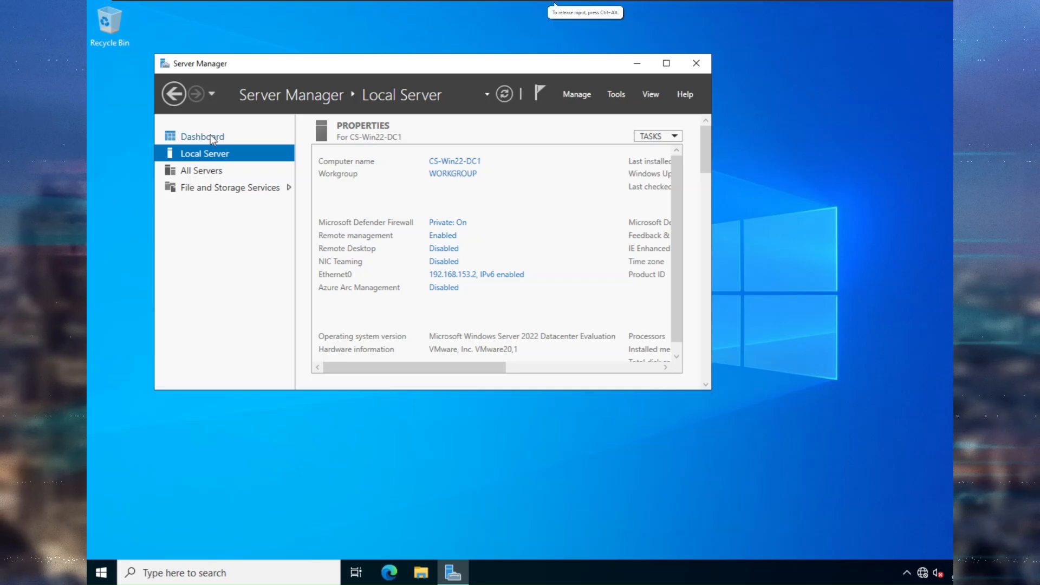
From the Dashboard, start a role-based Add Roles and Features install targeting CS-Win22-DC1.
click(211, 138)
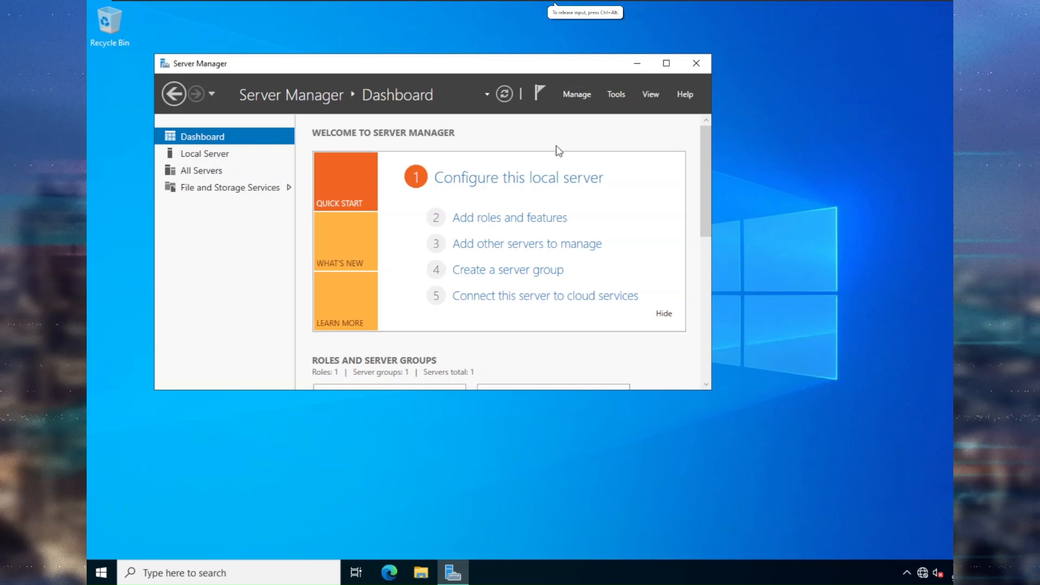
click(525, 220)
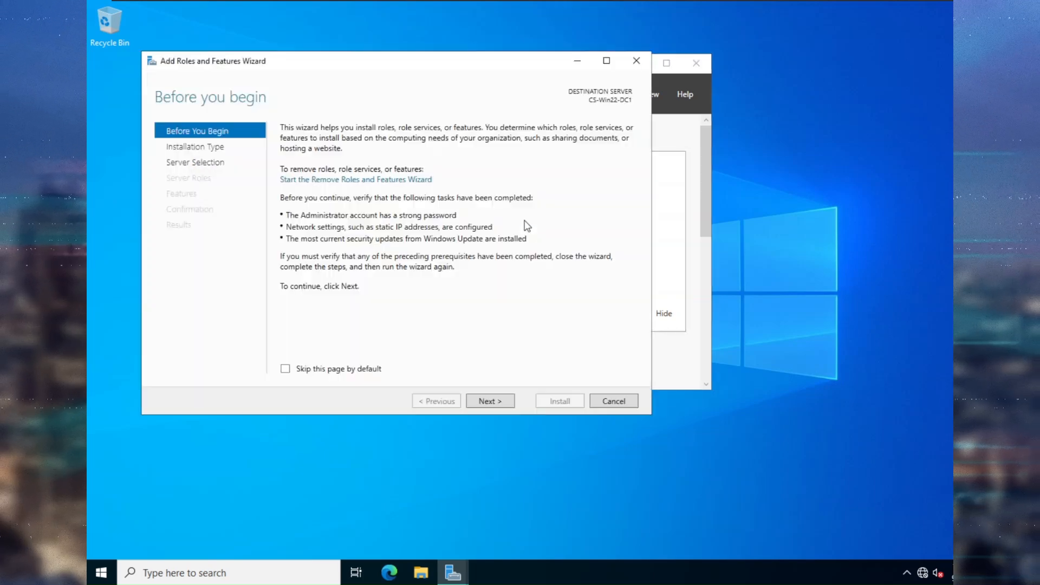
click(509, 402)
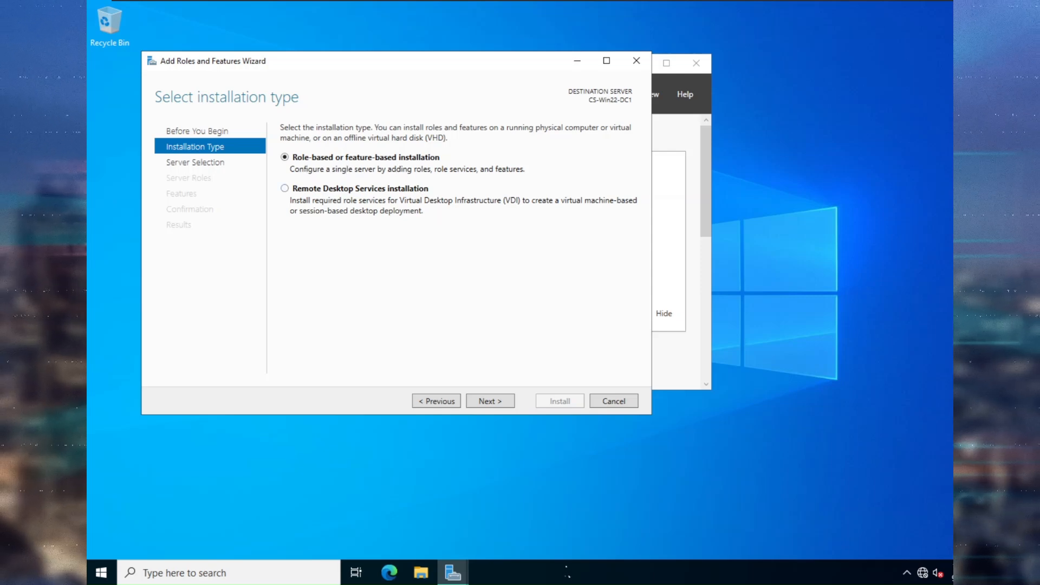
click(479, 401)
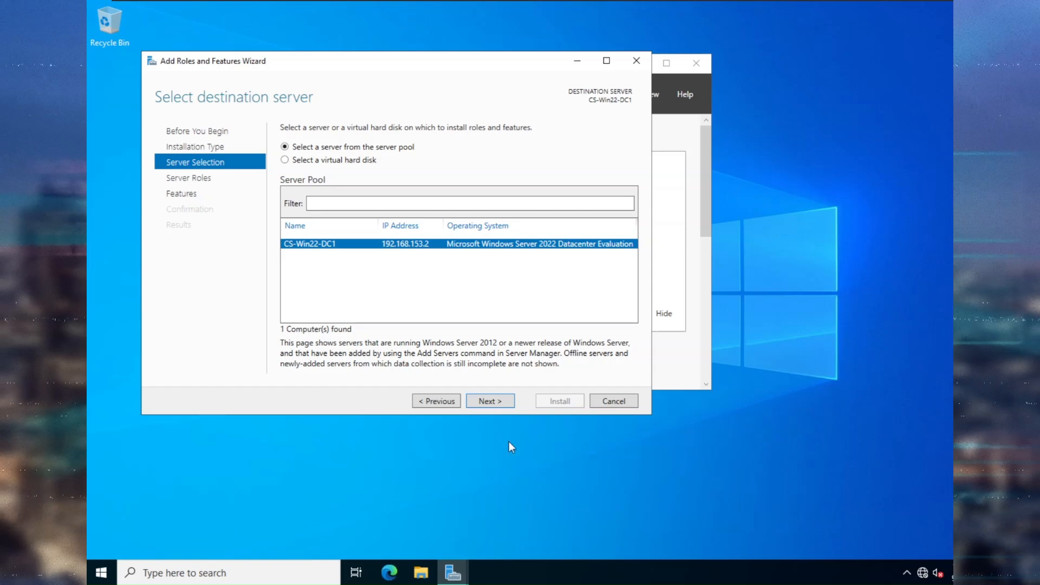
click(502, 404)
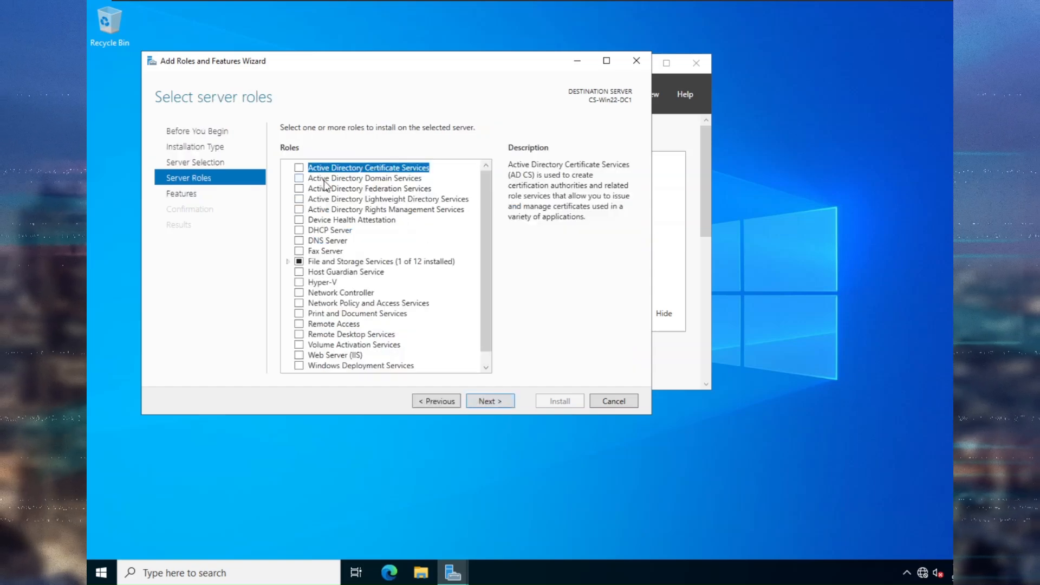
Install Active Directory Domain Services with its management tools, then close the wizard.
click(299, 179)
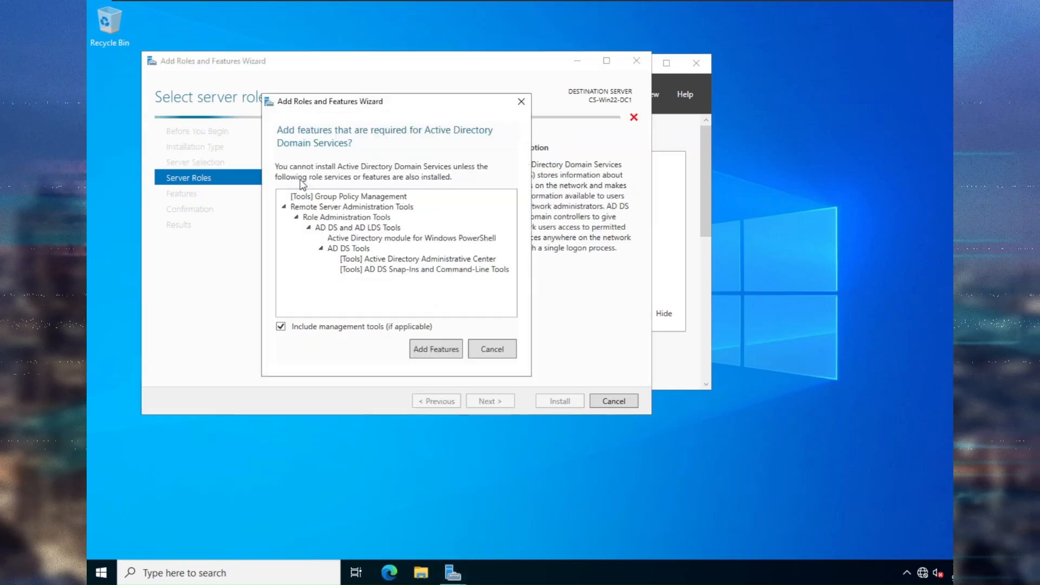
click(425, 350)
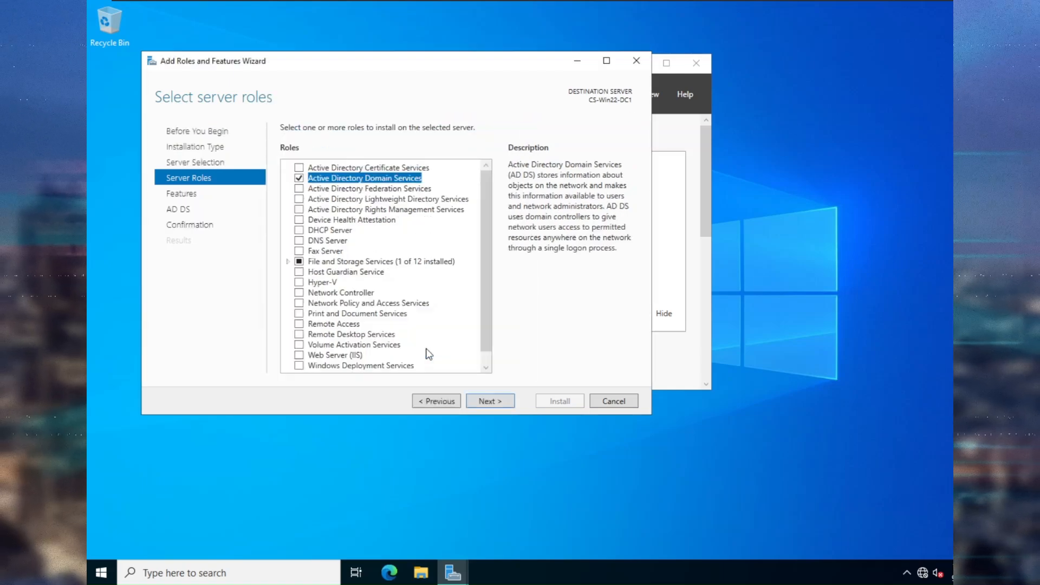
click(499, 402)
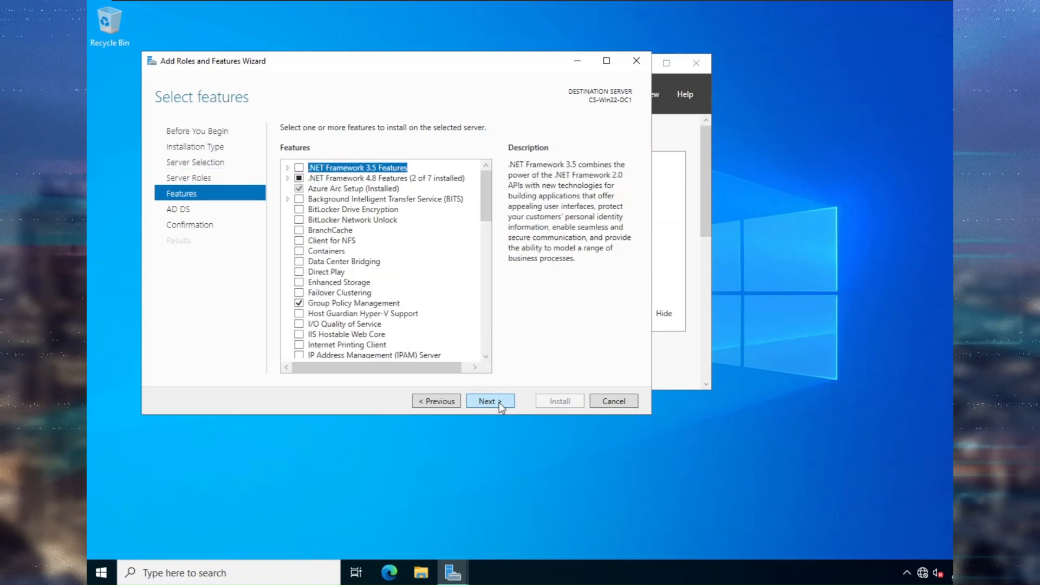
click(498, 402)
click(499, 402)
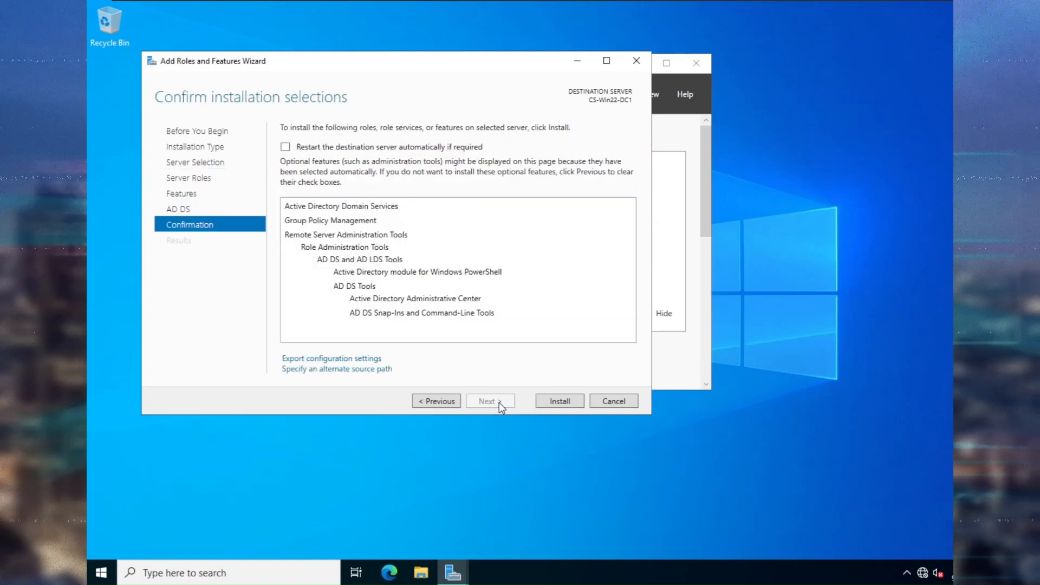
click(542, 403)
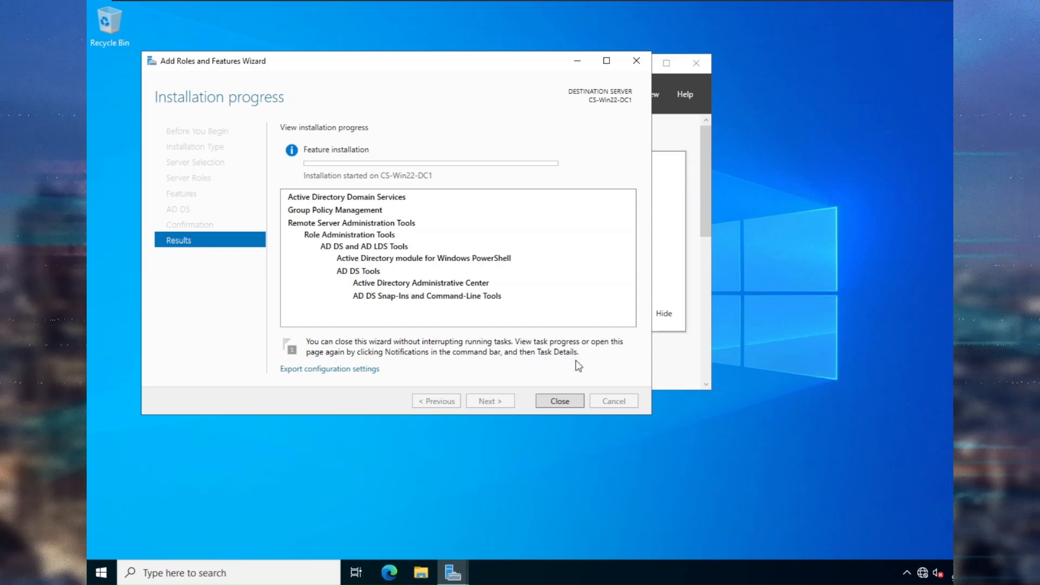
click(559, 401)
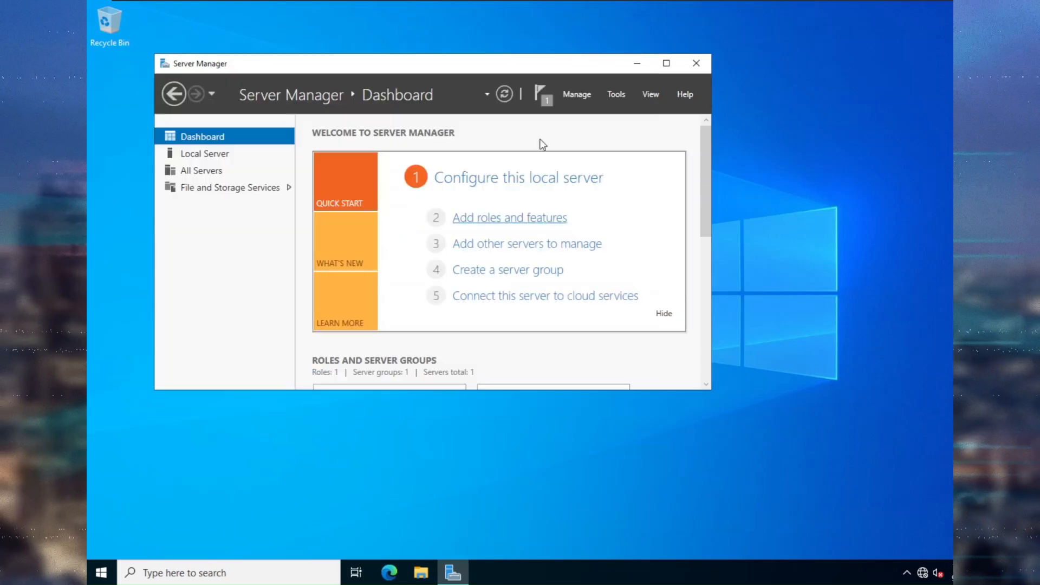
Check the notifications flag and choose Promote this server to a domain controller.
click(538, 95)
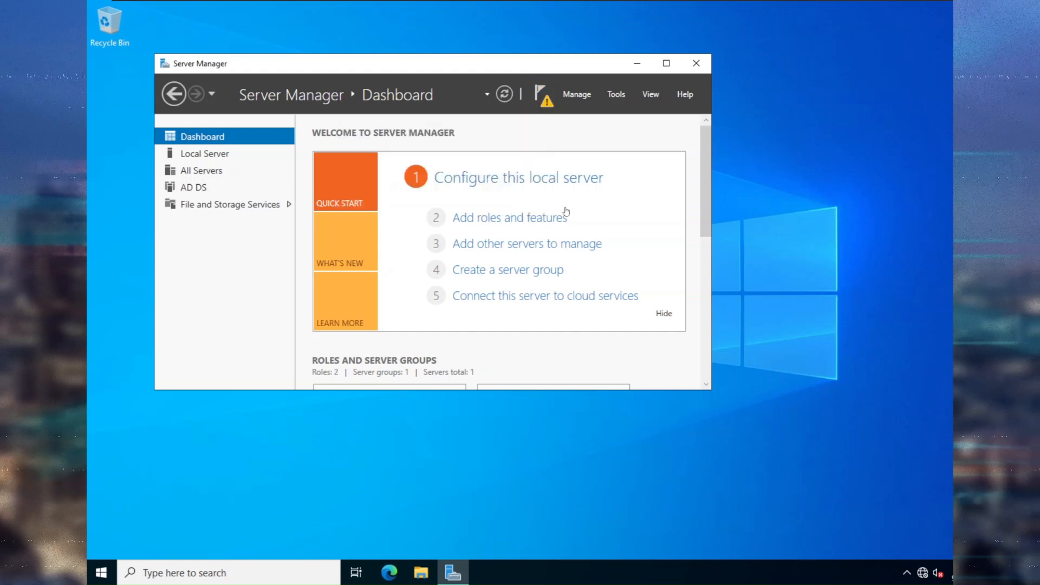
click(540, 93)
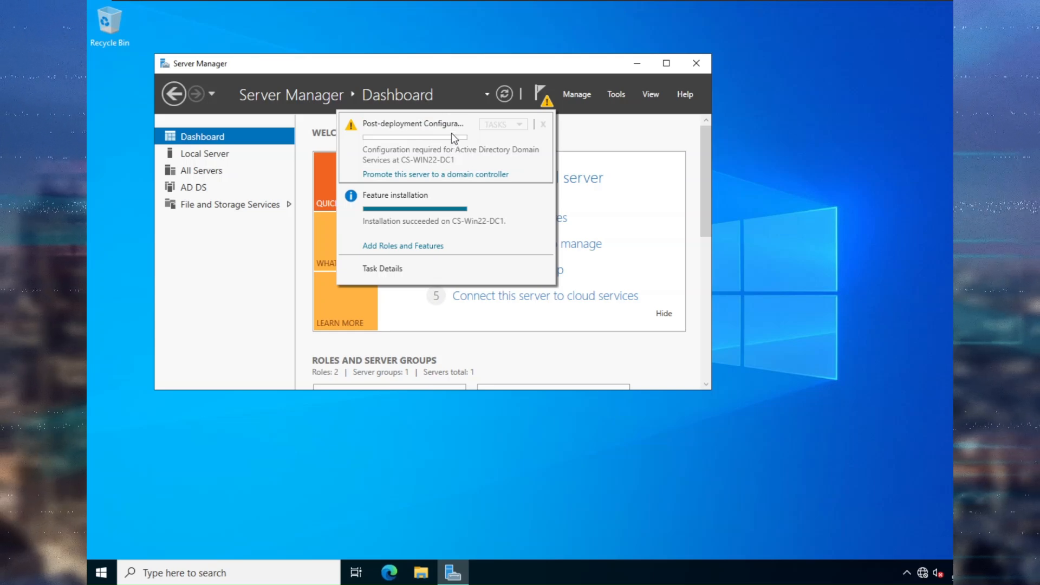
click(481, 176)
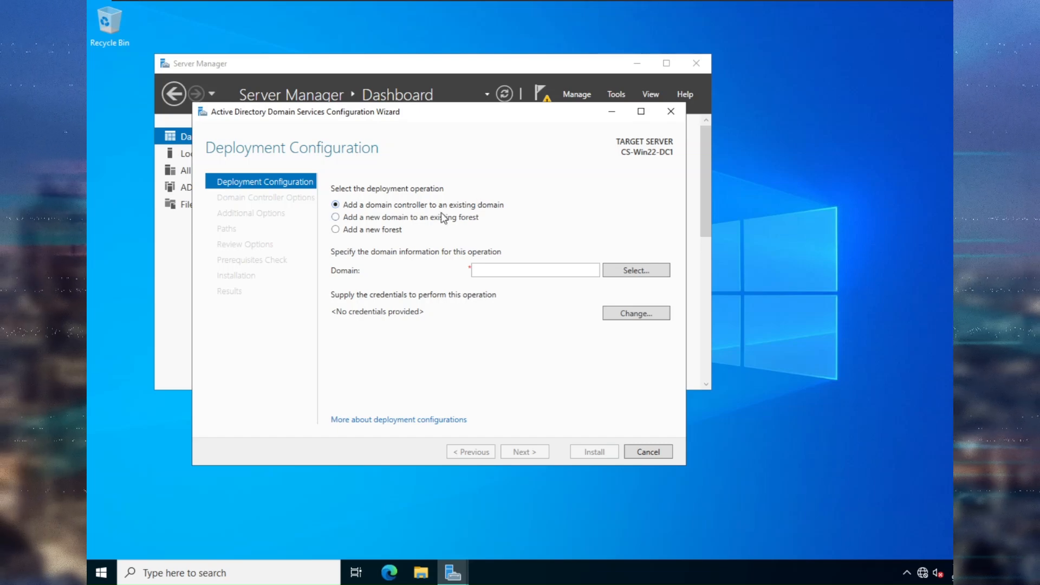
Choose Add a new forest with root domain name cybersentinals.com and continue.
click(386, 231)
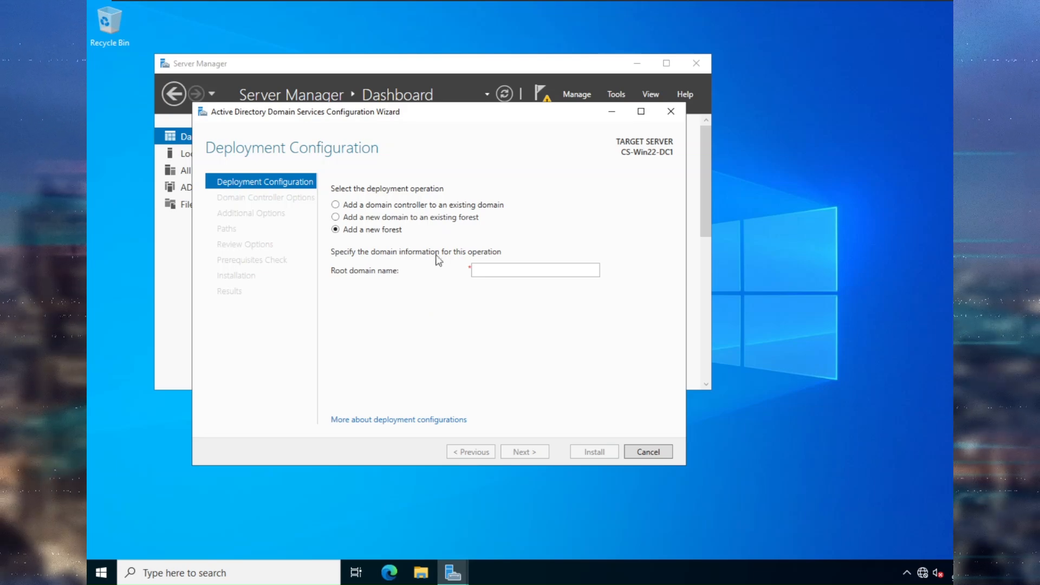
click(509, 270)
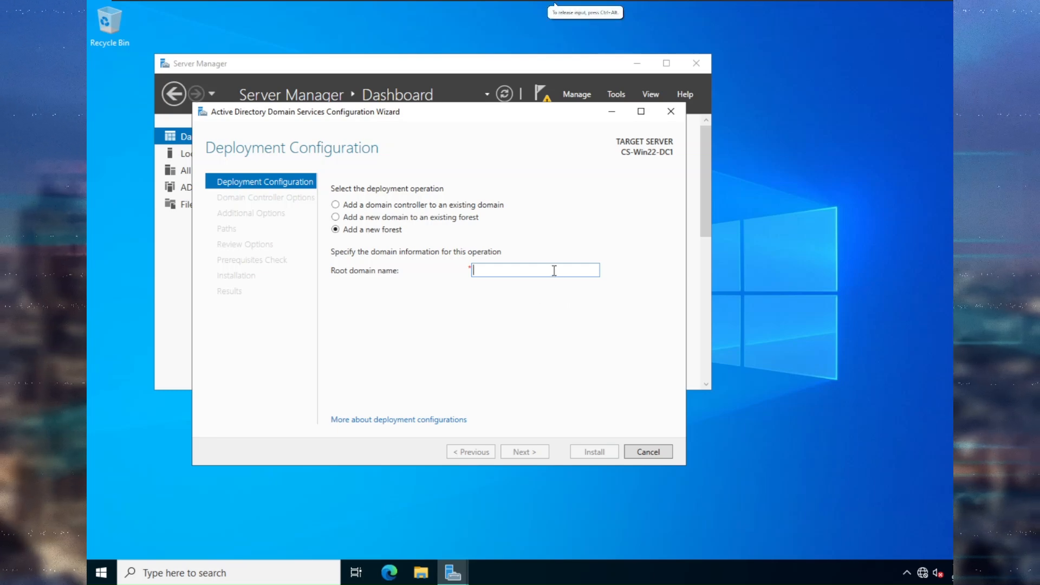
text(cybers)
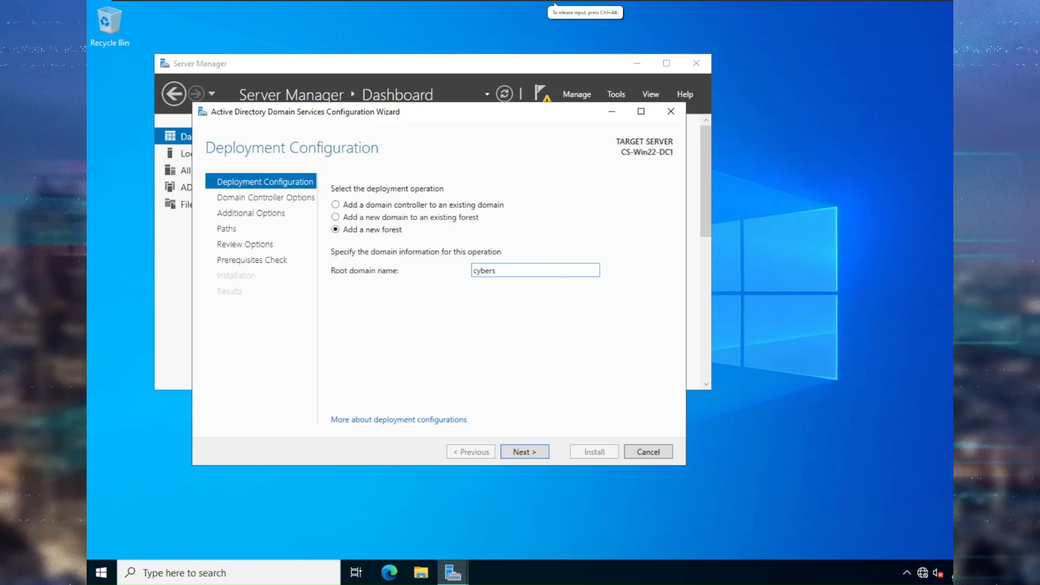
text(entinals.com)
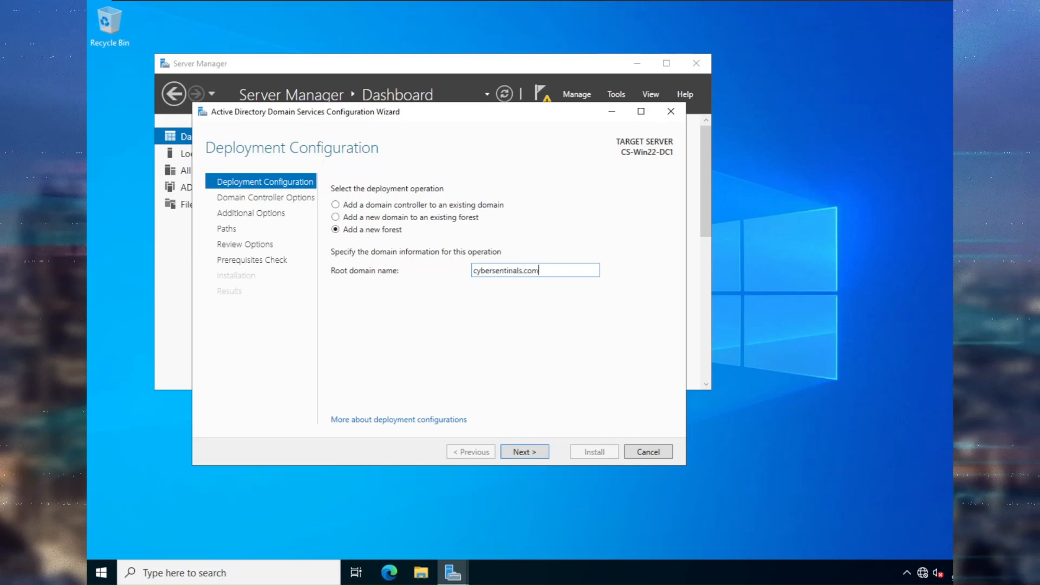
click(531, 453)
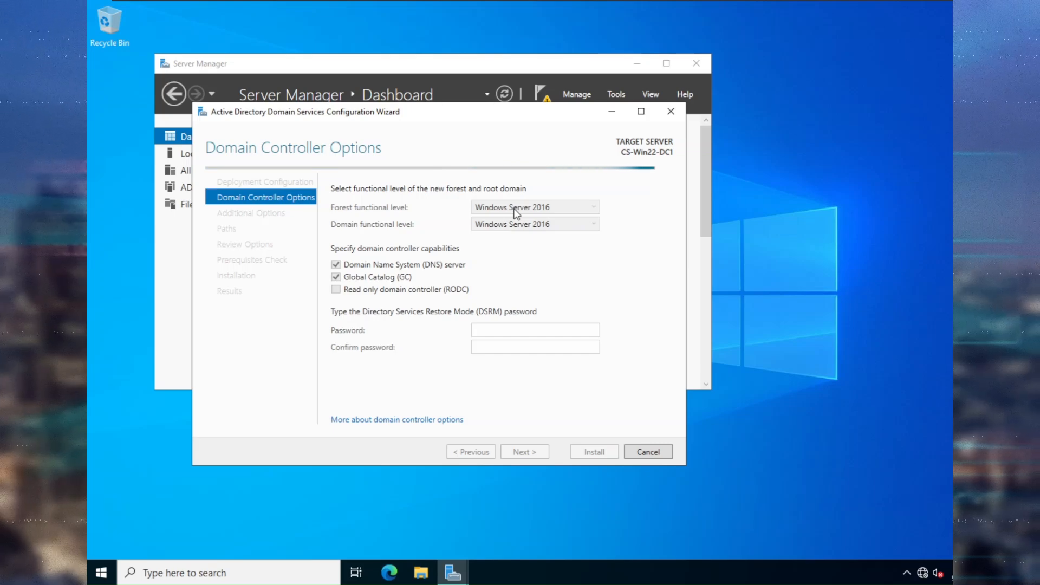
Keep the Windows Server 2016 forest level and enter and confirm the DSRM password.
click(551, 209)
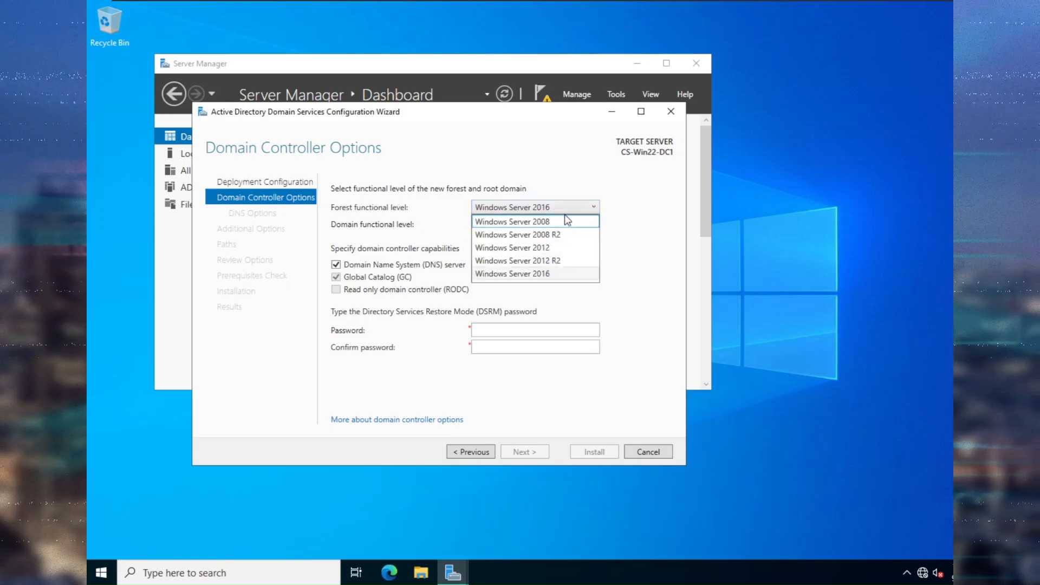
click(558, 273)
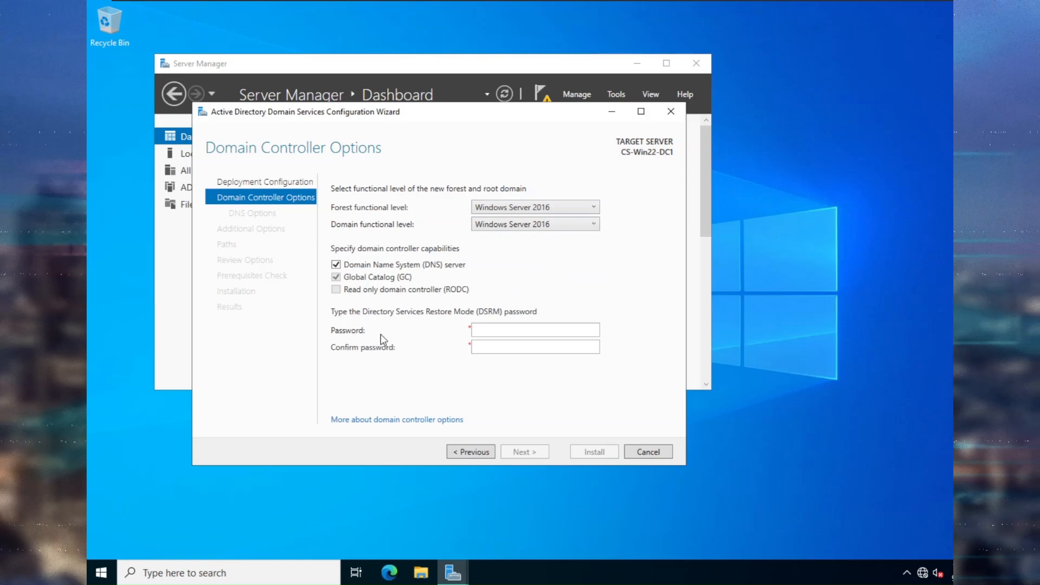
click(497, 332)
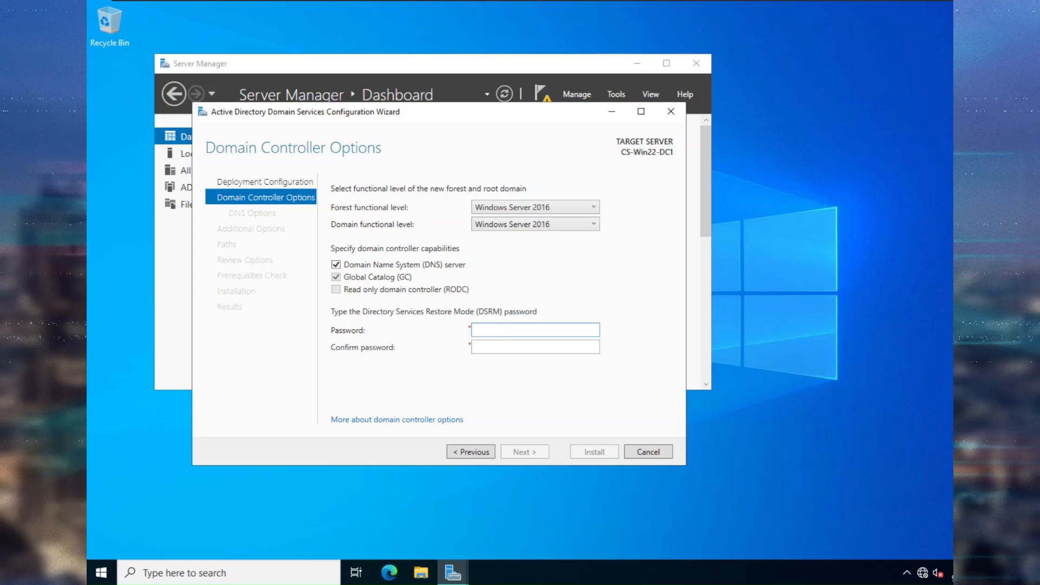
text(••)
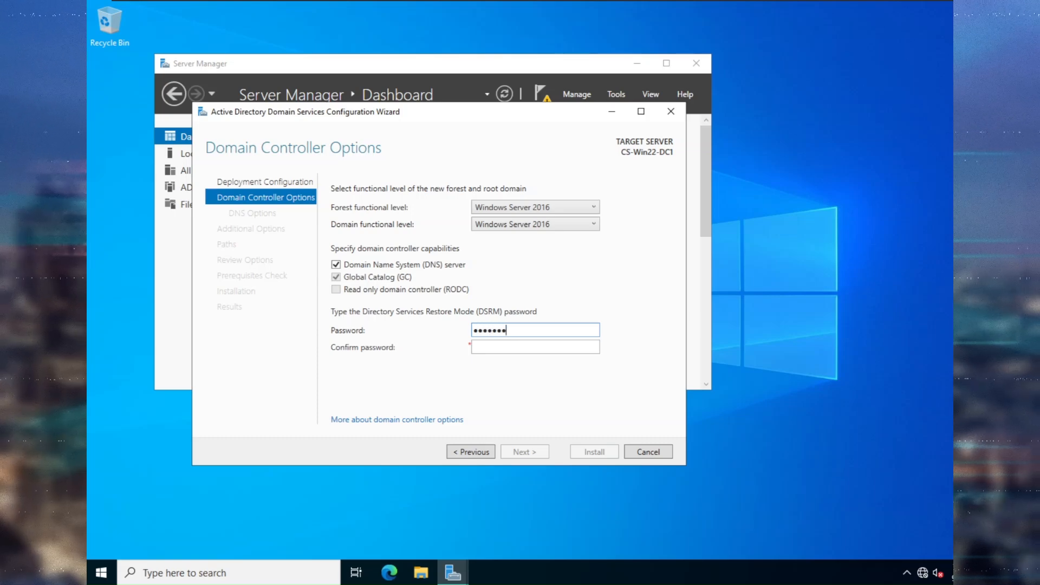
text(••)
key(Tab)
text(•••••••••••)
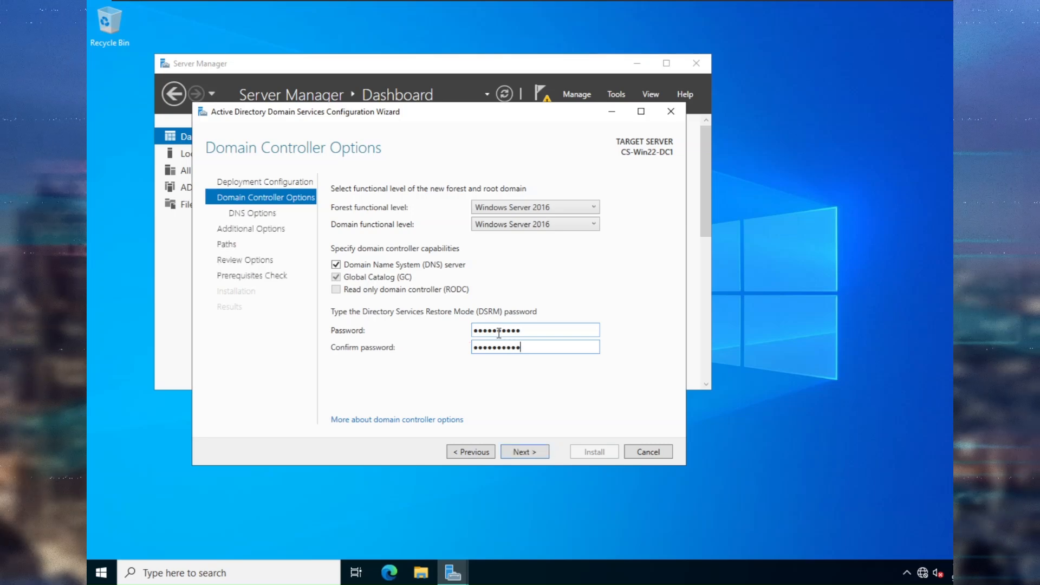
click(529, 455)
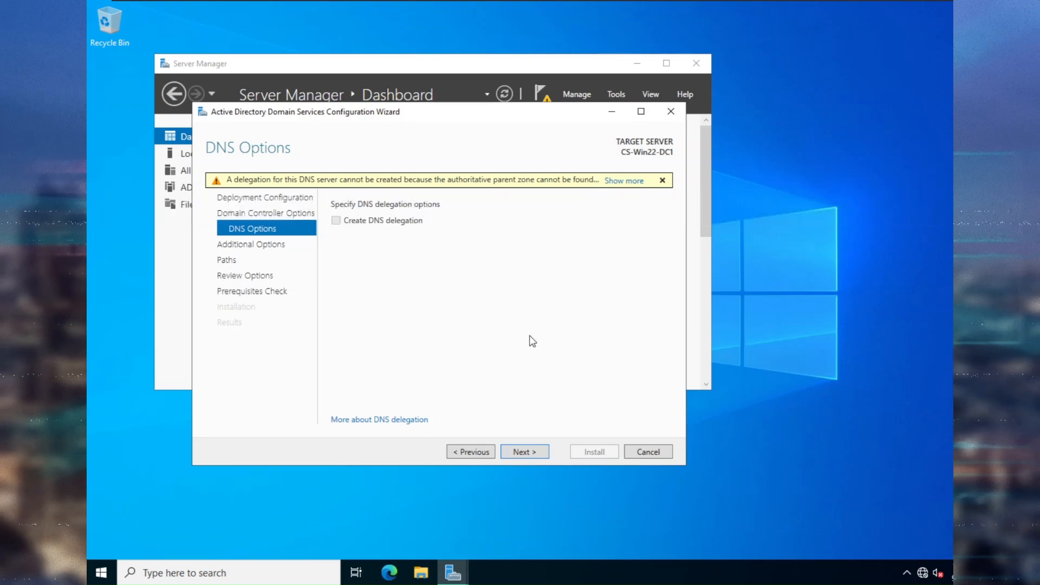
Skip DNS delegation and accept the NetBIOS domain name CYBERSENTINALS.
click(522, 452)
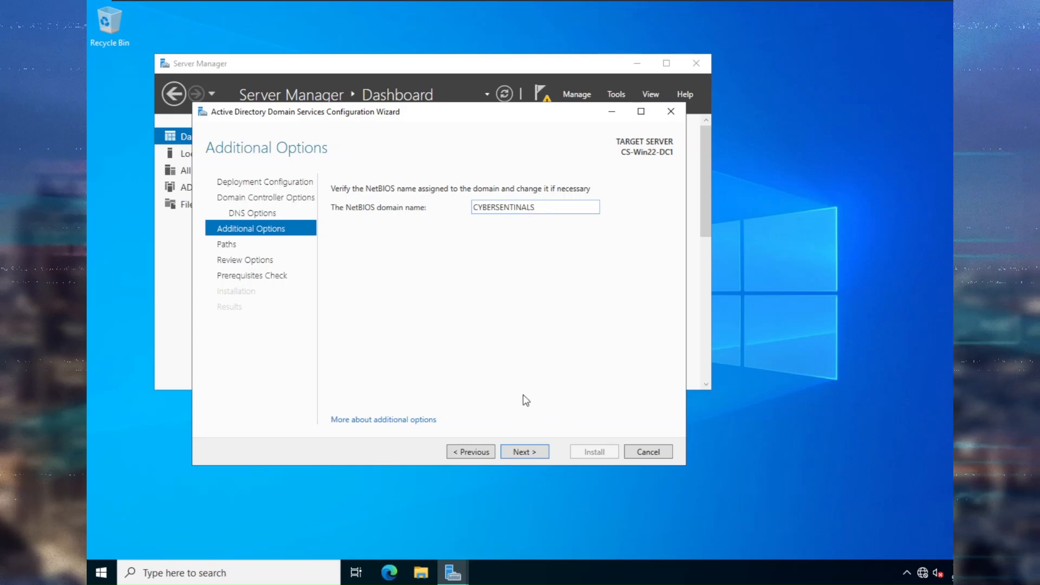
click(524, 452)
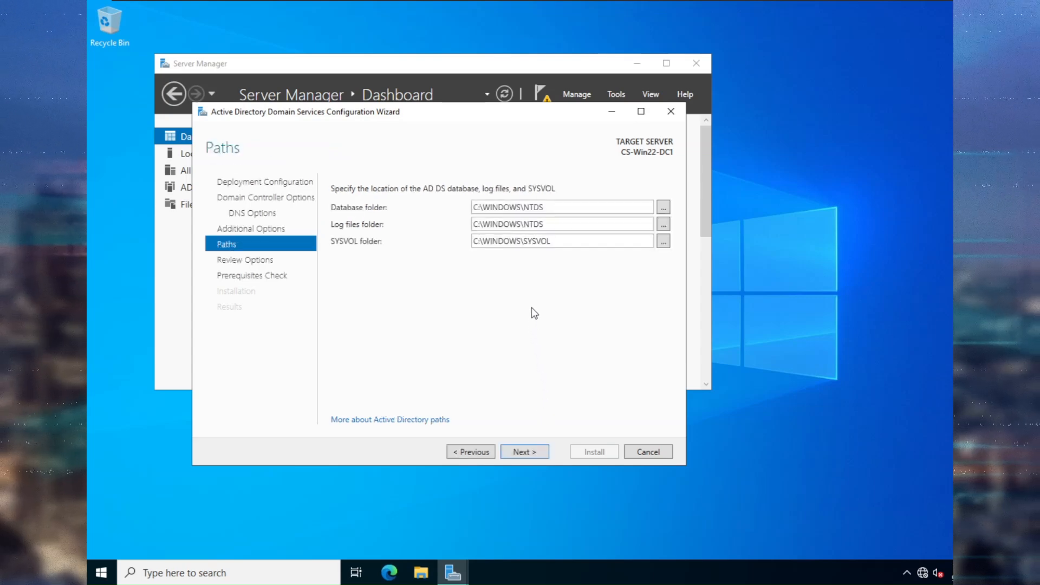
Accept the default NTDS and SYSVOL paths, pass prerequisites, and install the domain controller.
click(523, 452)
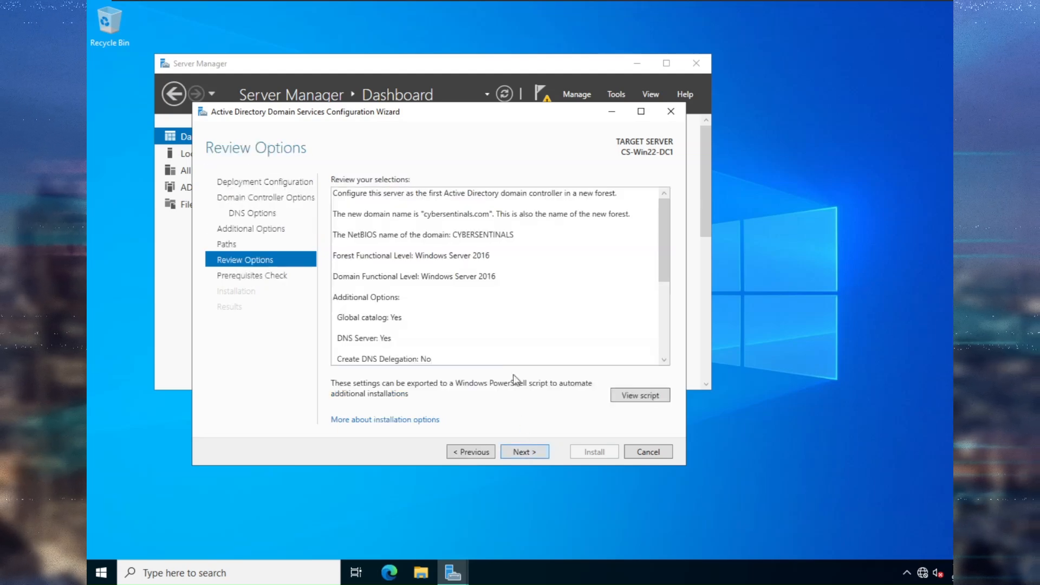
scroll(524, 290, down, 5)
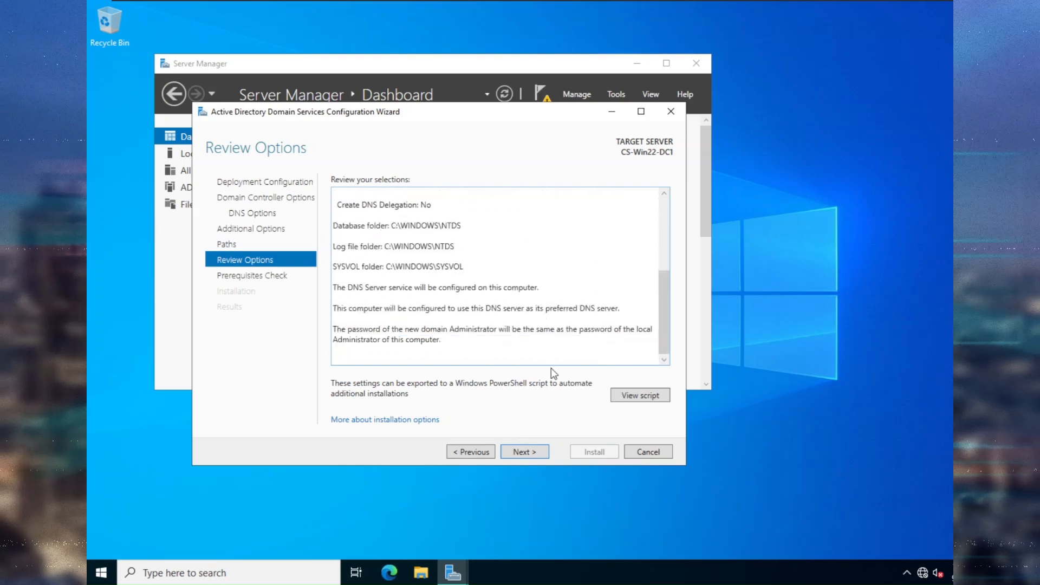
click(536, 456)
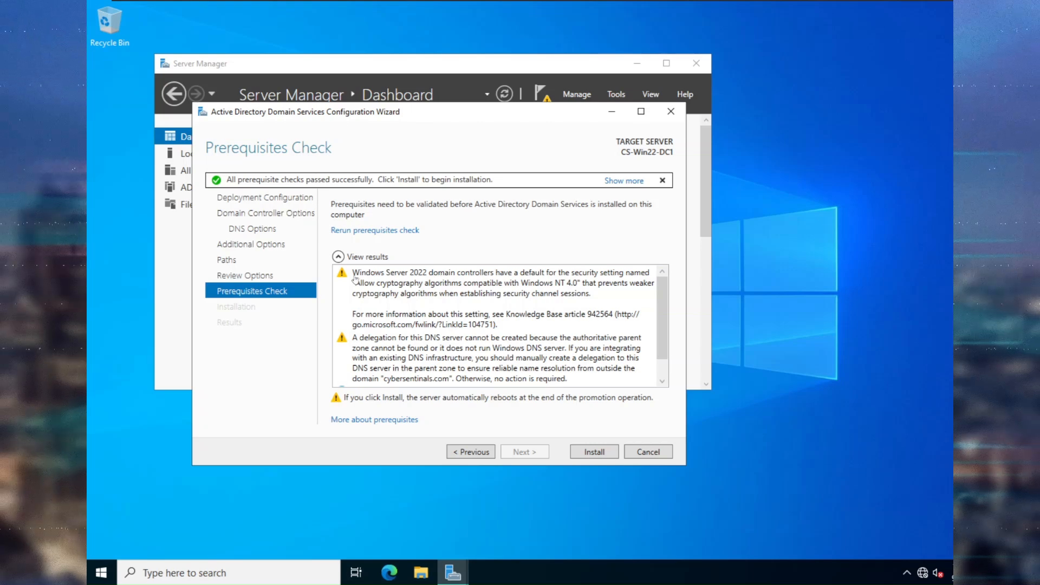
click(607, 454)
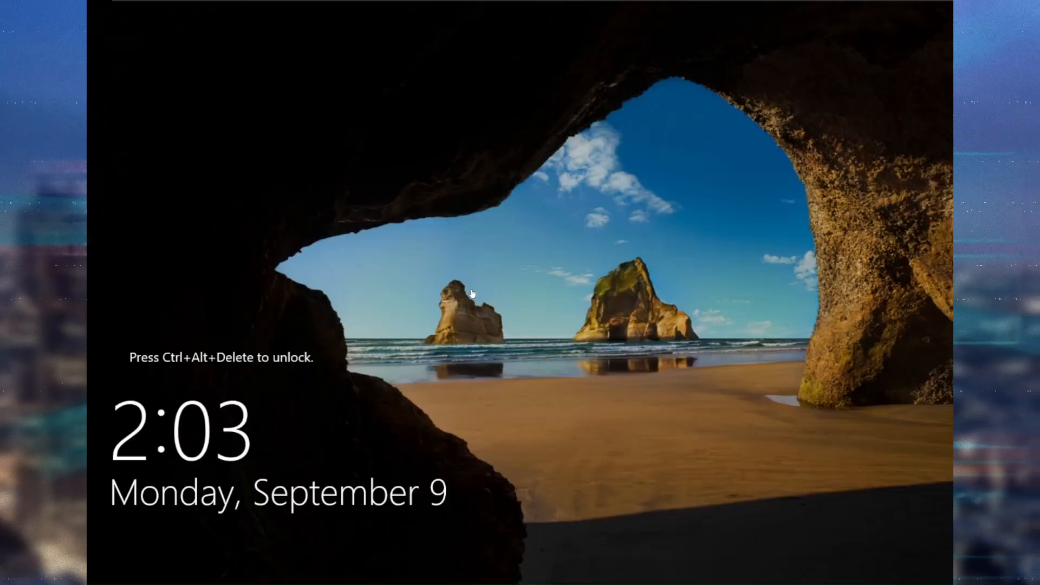
Send Ctrl+Alt+Del to the server VM twice from VMware's VM menu.
click(397, 170)
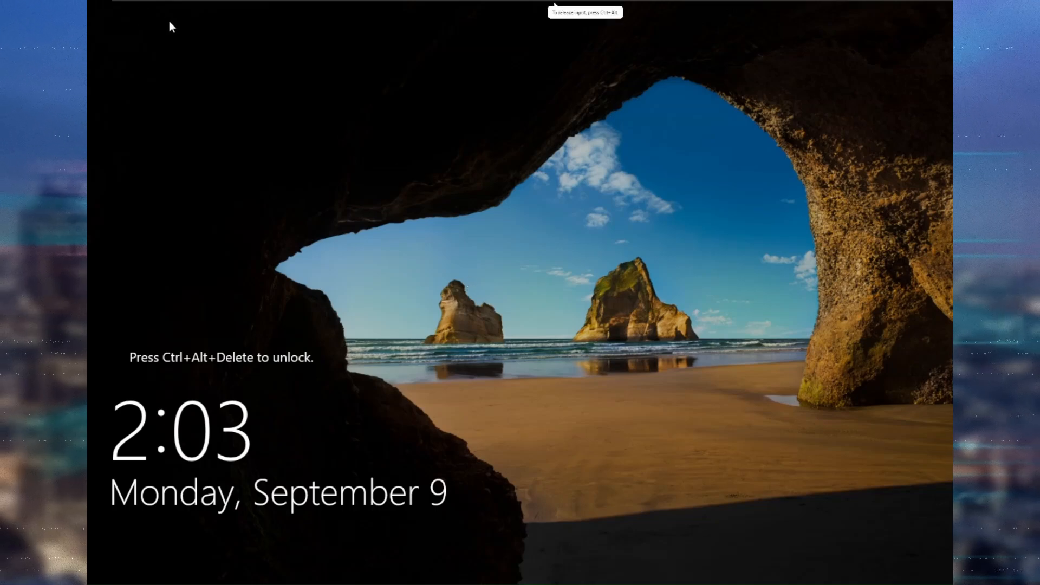
mouse_move(236, 4)
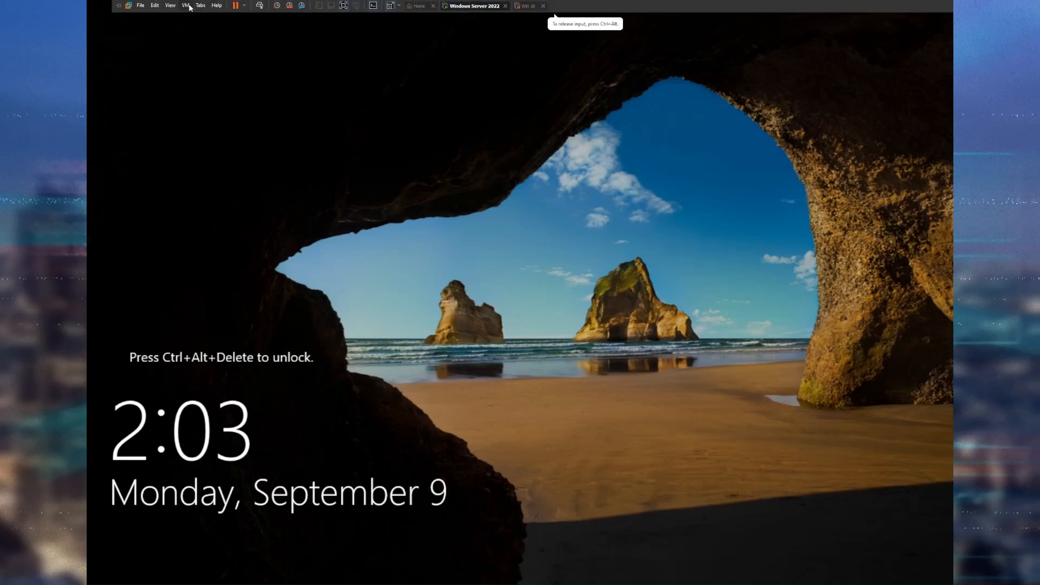
click(185, 6)
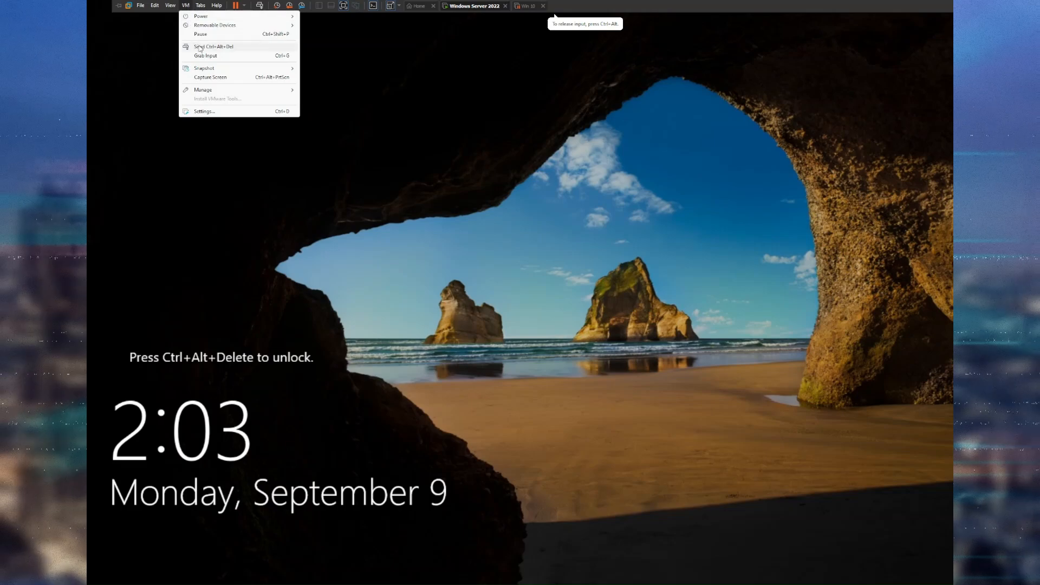
click(227, 47)
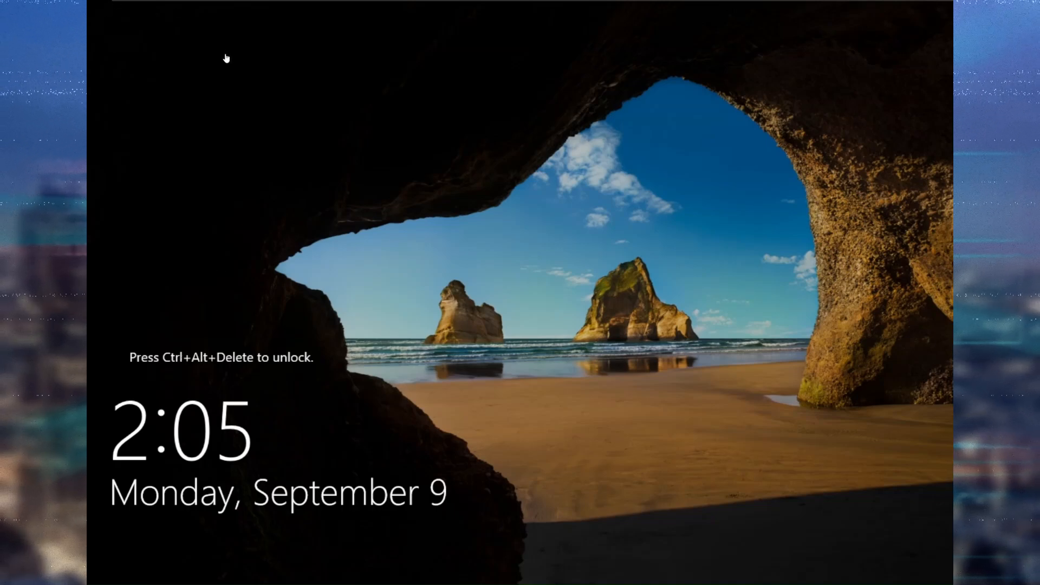
mouse_move(225, 3)
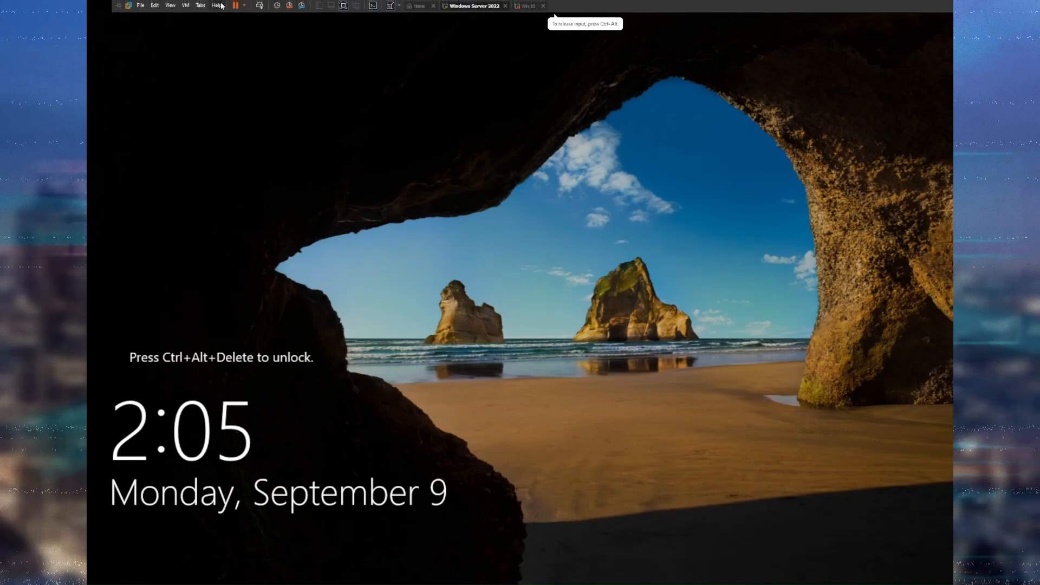
click(185, 5)
click(223, 48)
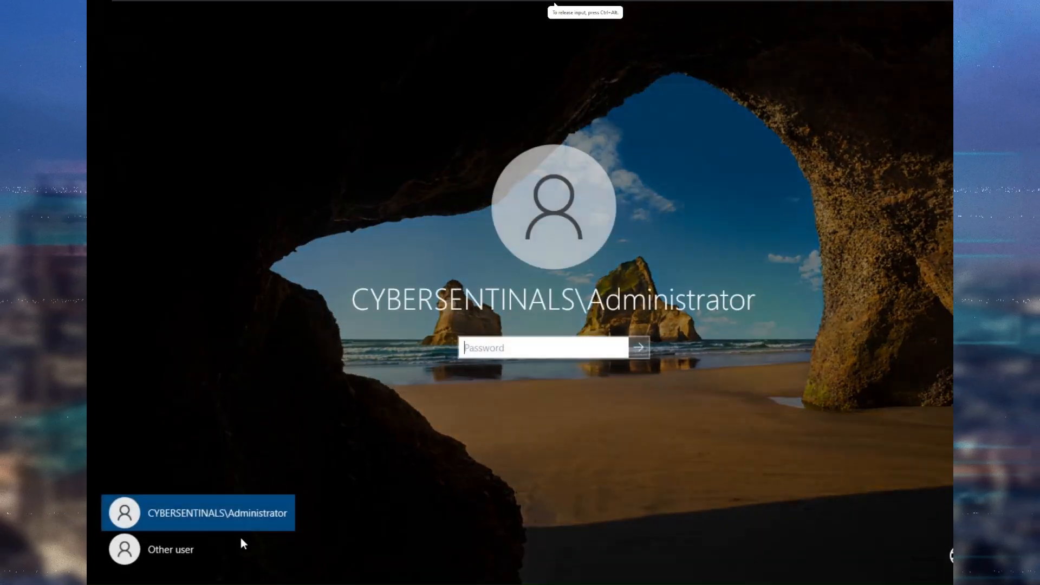
Sign in via Other user as 'administrator' with the account password.
click(194, 548)
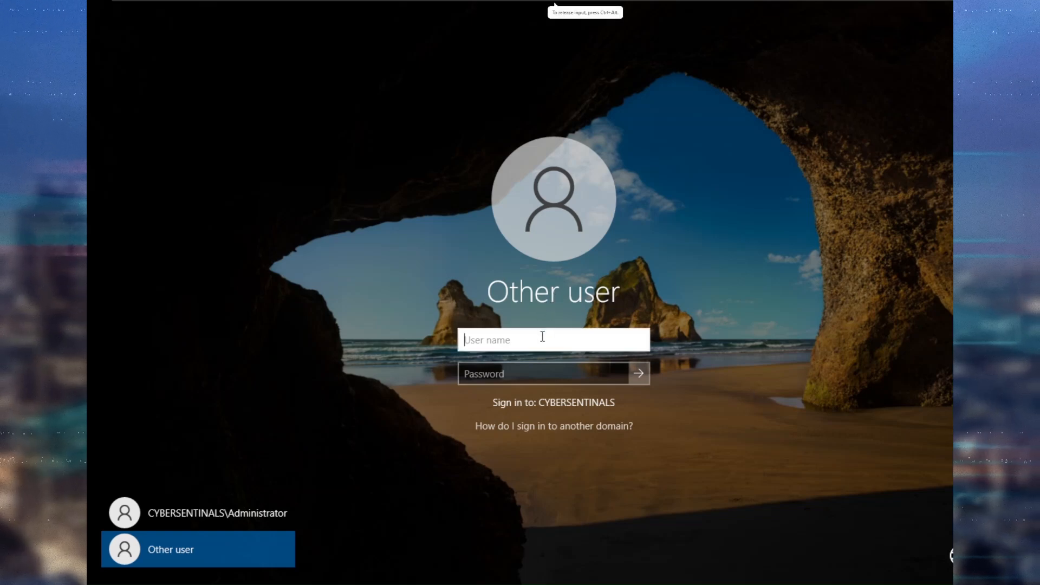
text(adm)
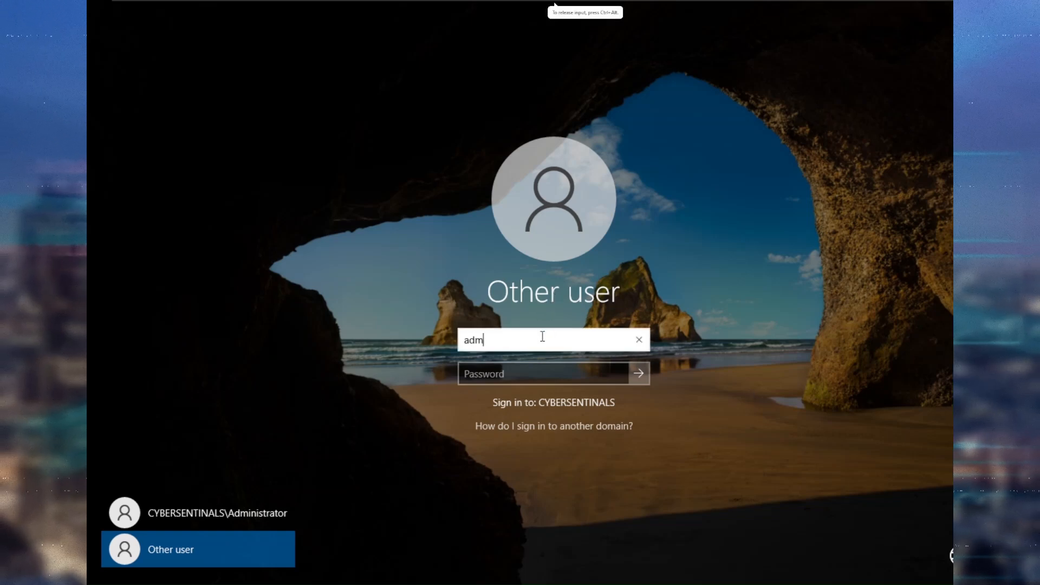
text(inistrator)
key(Tab)
text(••••••••••)
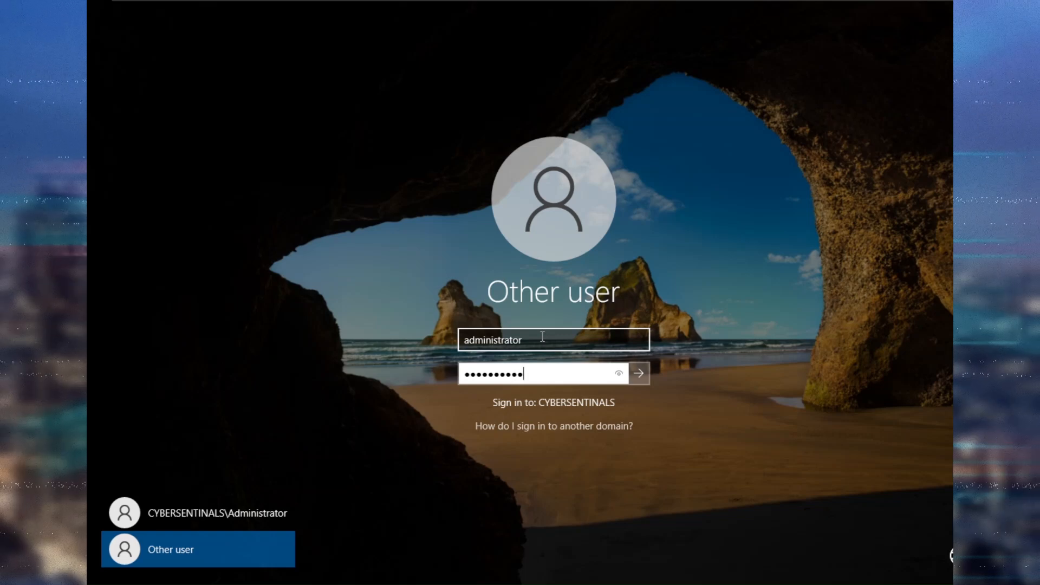
key(Return)
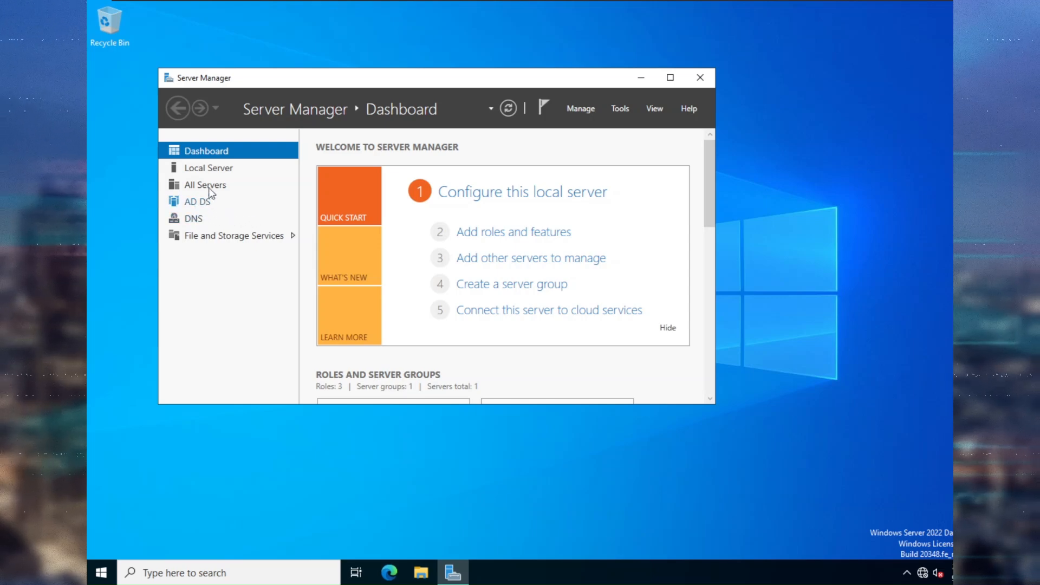
Browse the Local Server, AD DS and DNS pages, then open the Tools menu.
click(216, 171)
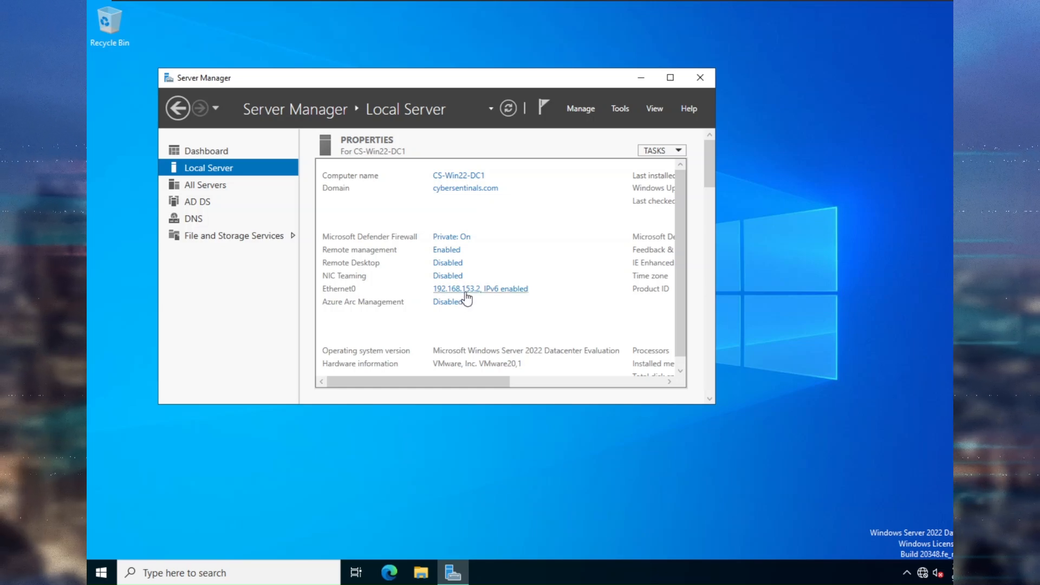
click(221, 205)
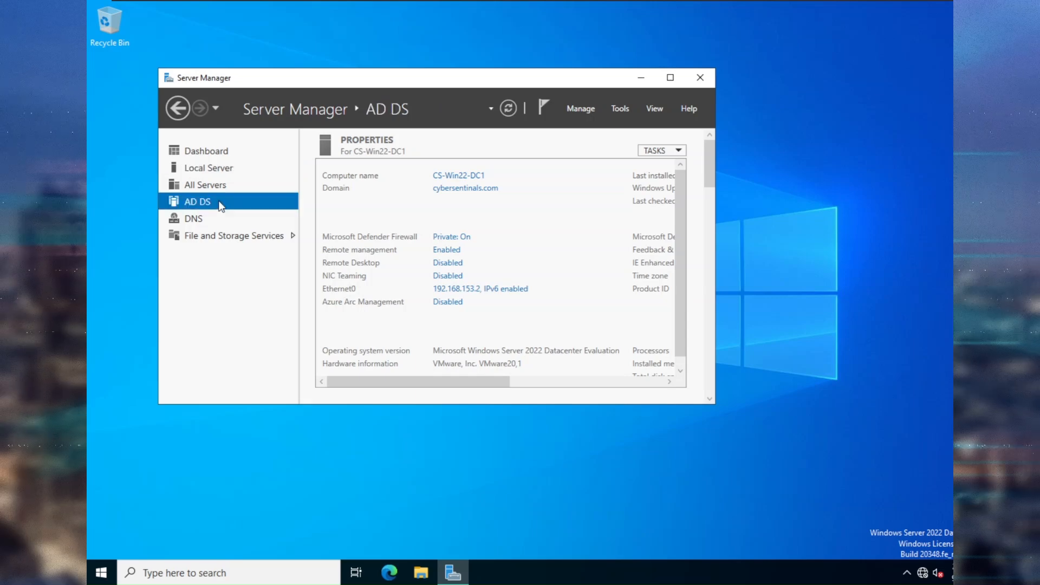
click(211, 217)
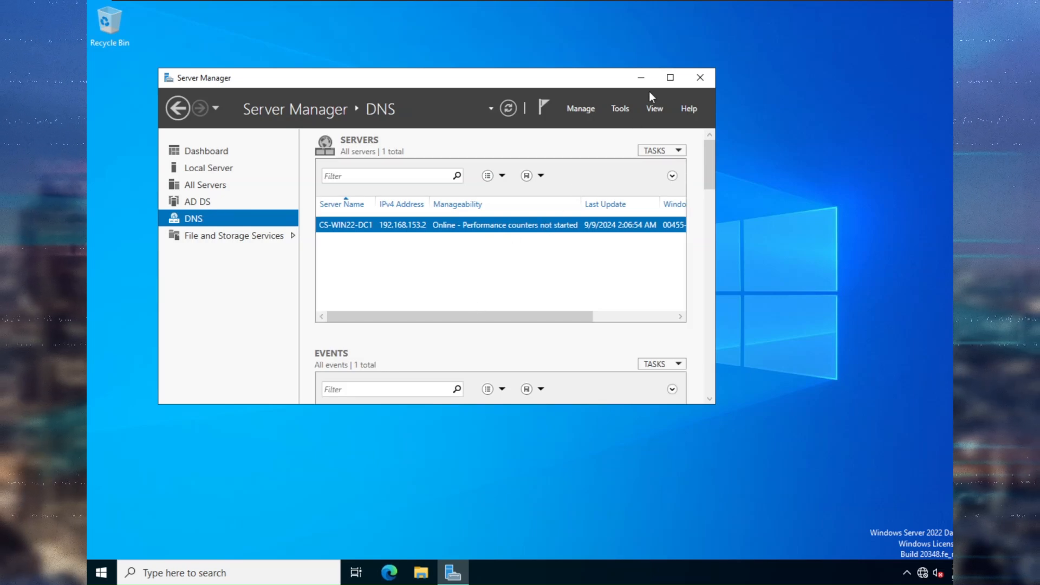
click(626, 107)
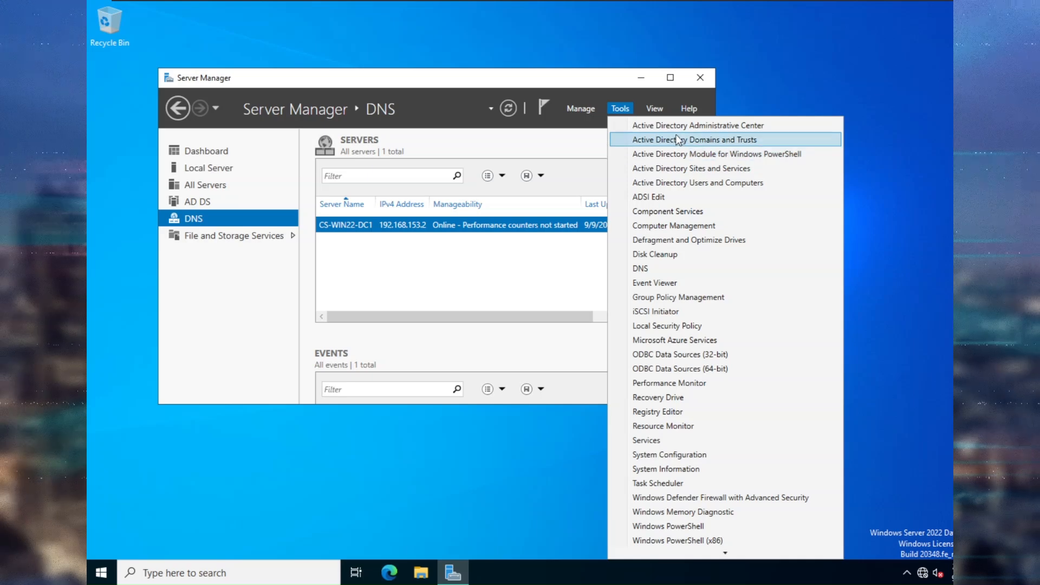
Launch DNS Manager and pin it to the taskbar.
click(662, 269)
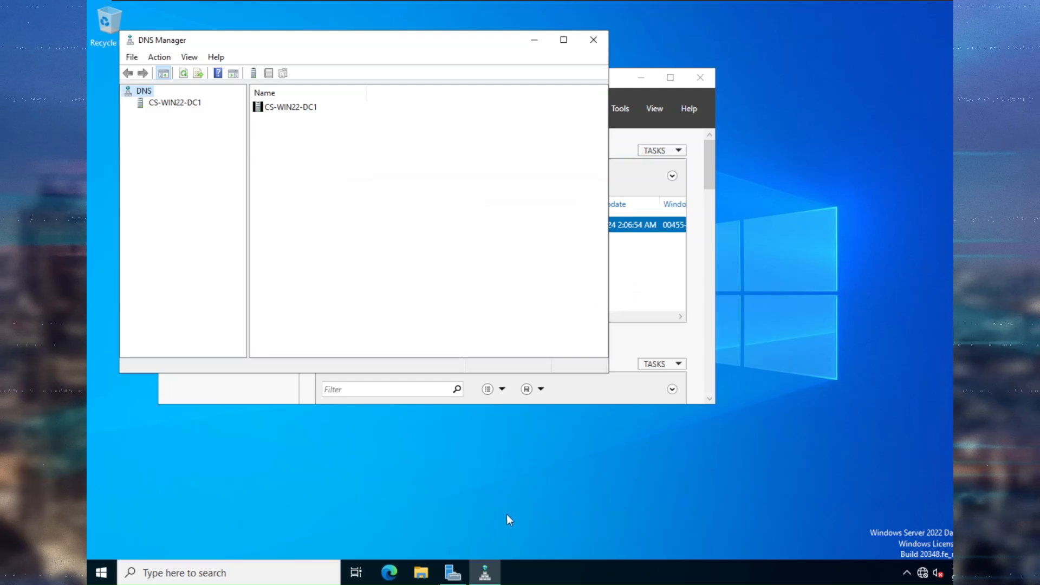
click(485, 572)
right_click(485, 558)
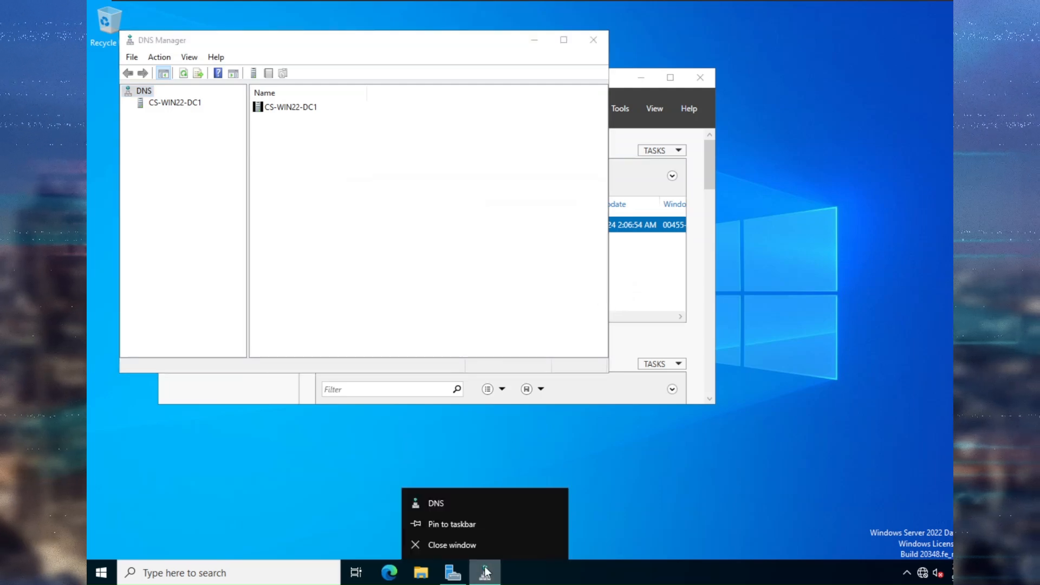
click(483, 523)
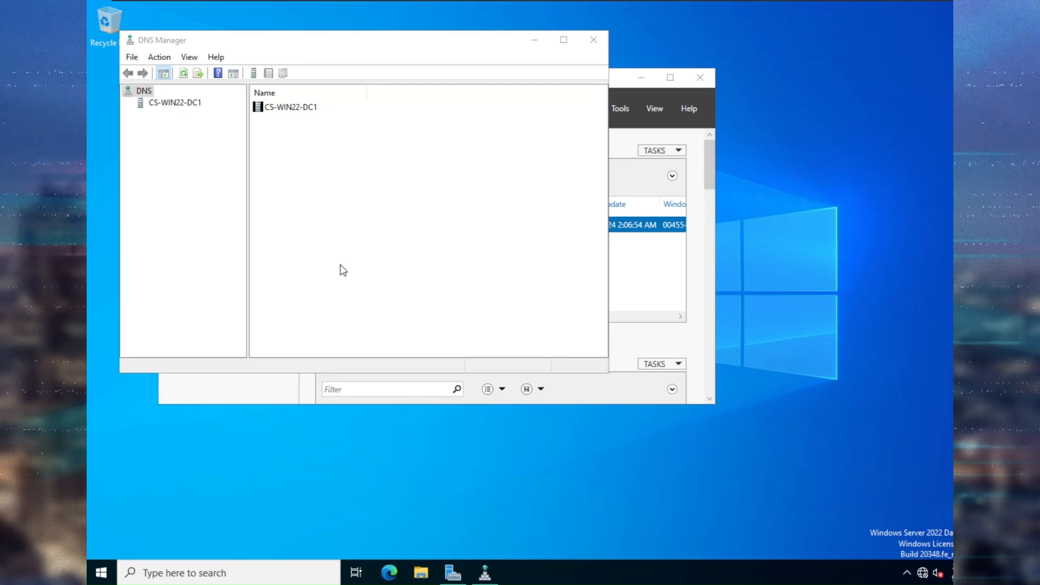
Expand CS-WIN22-DC1's Forward Lookup Zones to show cybersentinals.com's SOA, NS and Host (A) records.
click(161, 104)
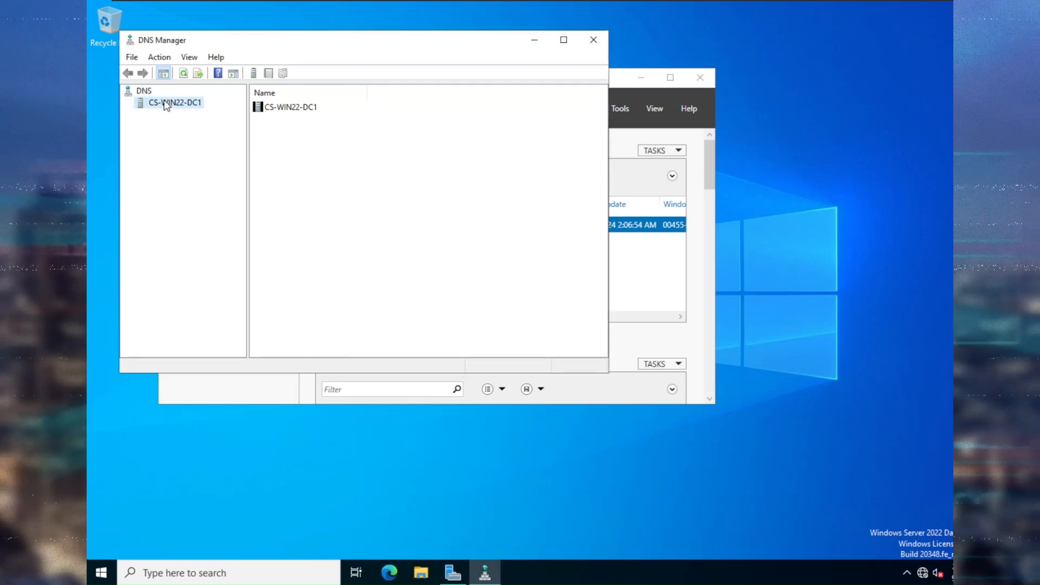
click(128, 103)
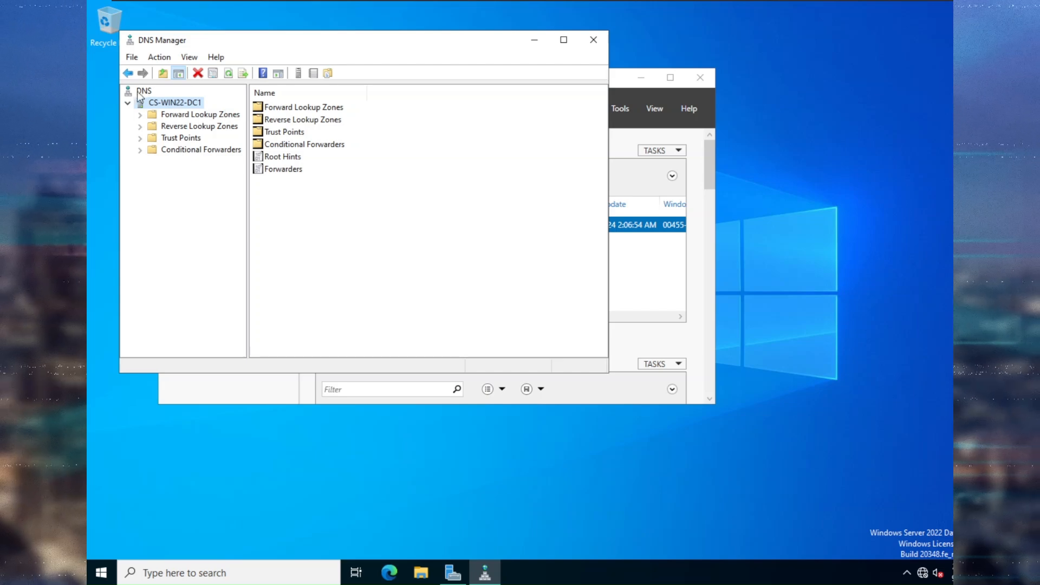
click(142, 91)
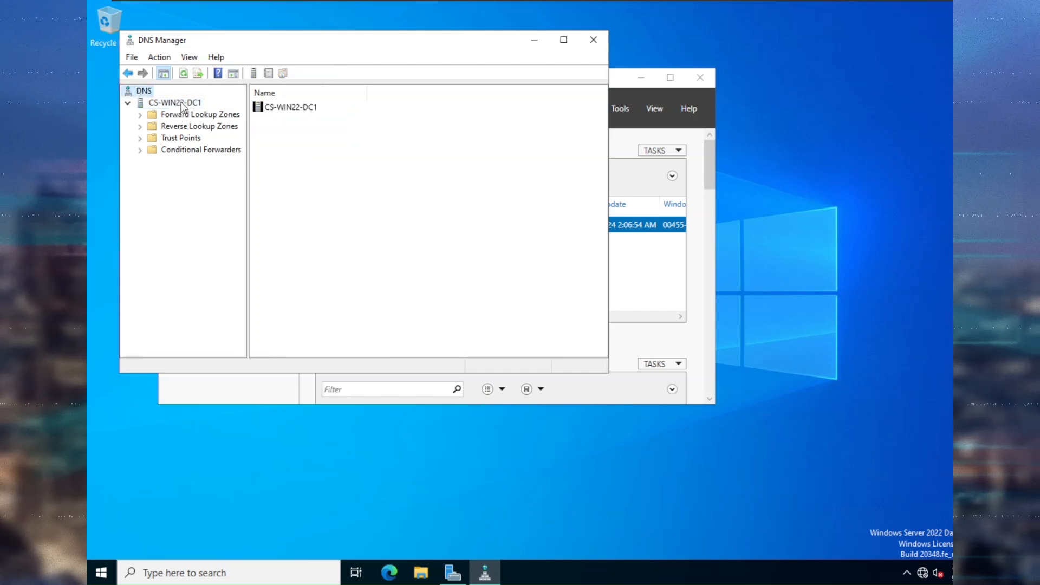
double_click(152, 114)
click(198, 138)
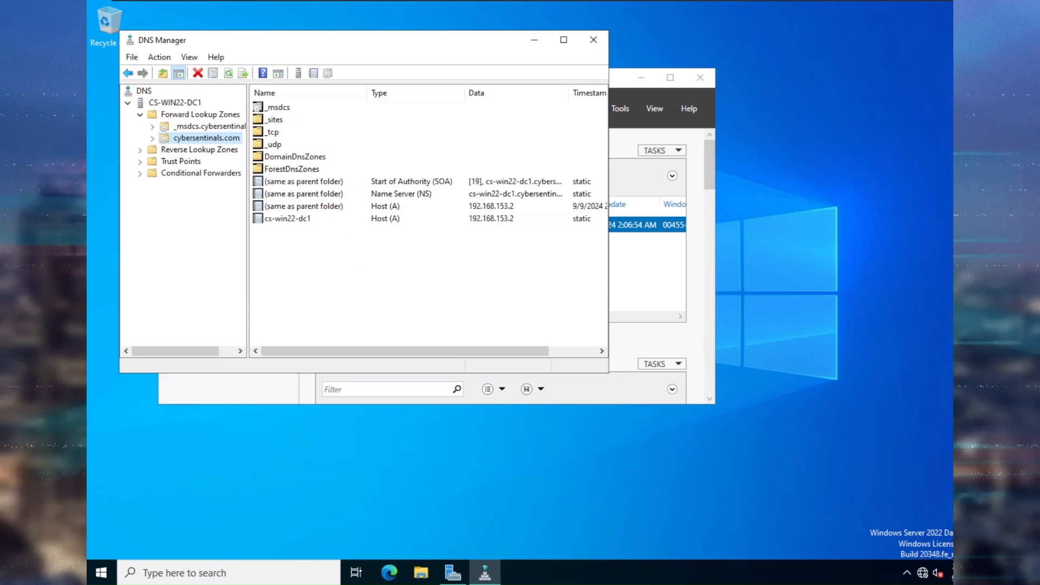
click(192, 152)
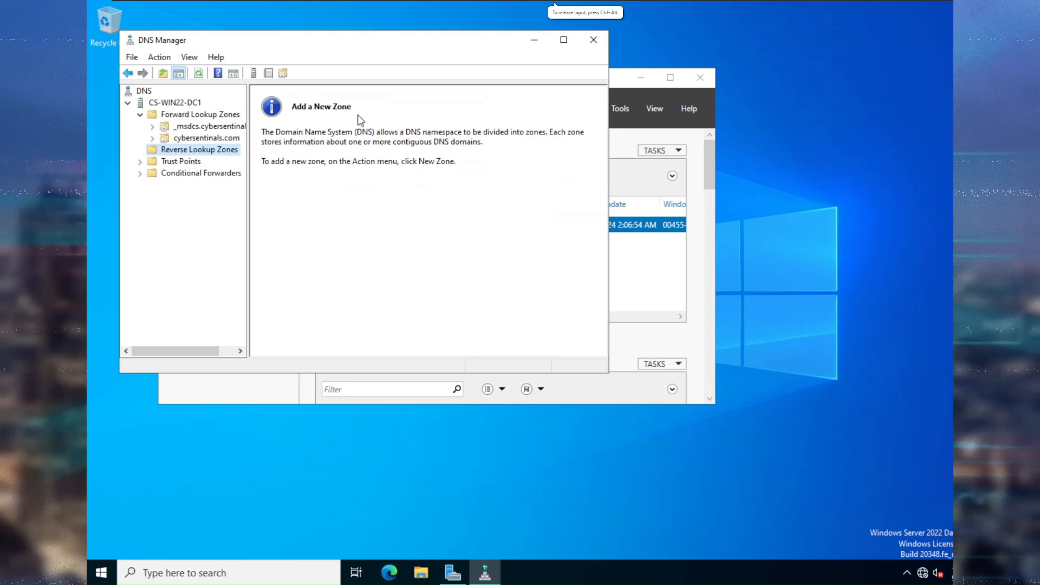
right_click(232, 154)
click(274, 157)
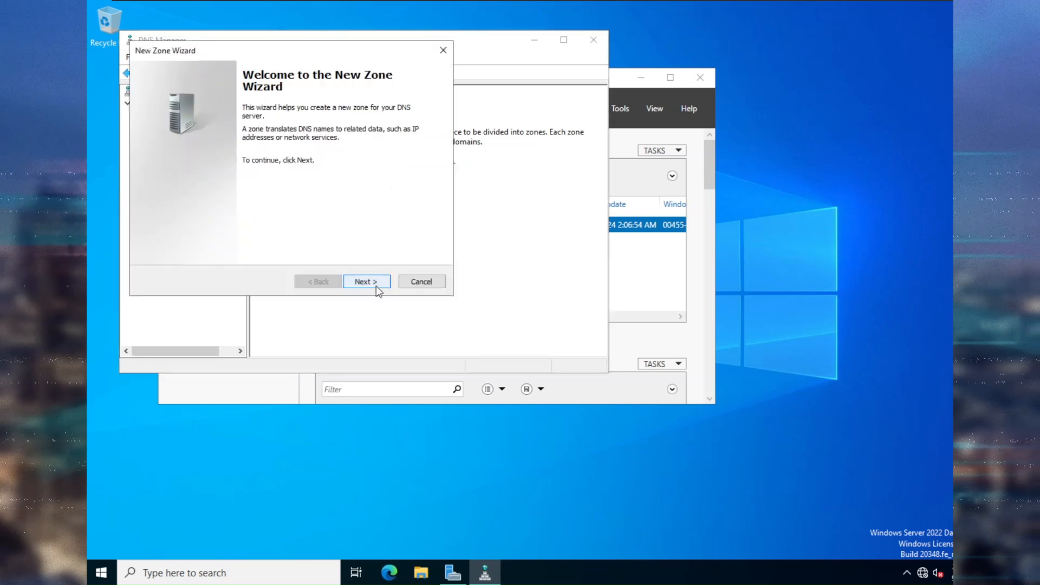
click(377, 283)
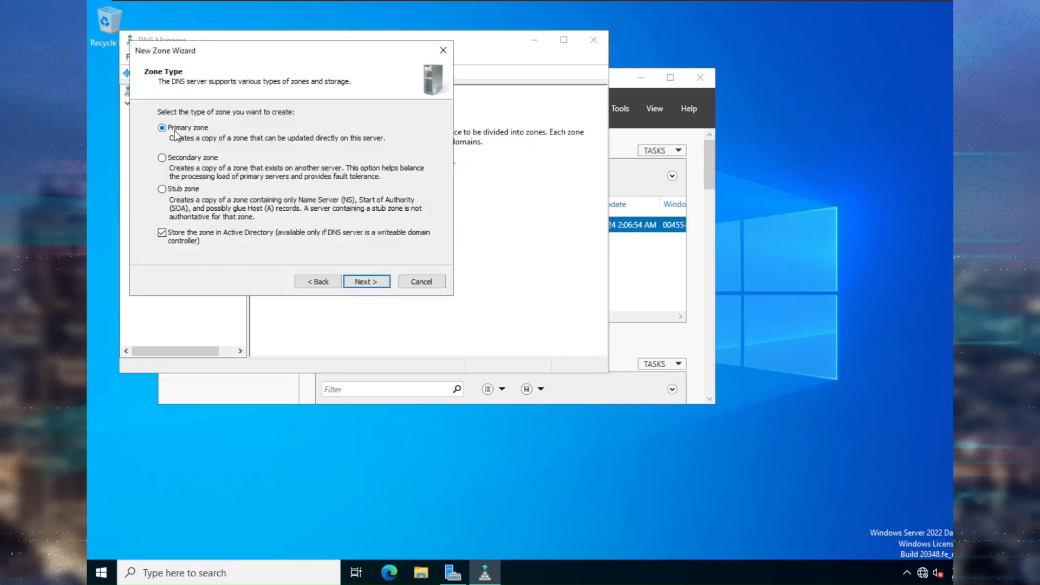
click(373, 283)
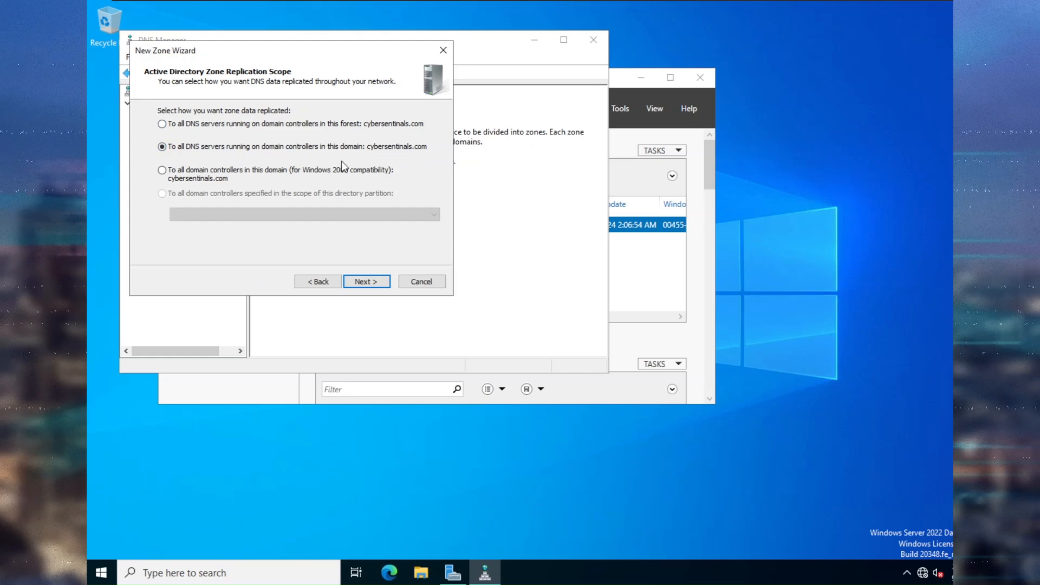
click(371, 282)
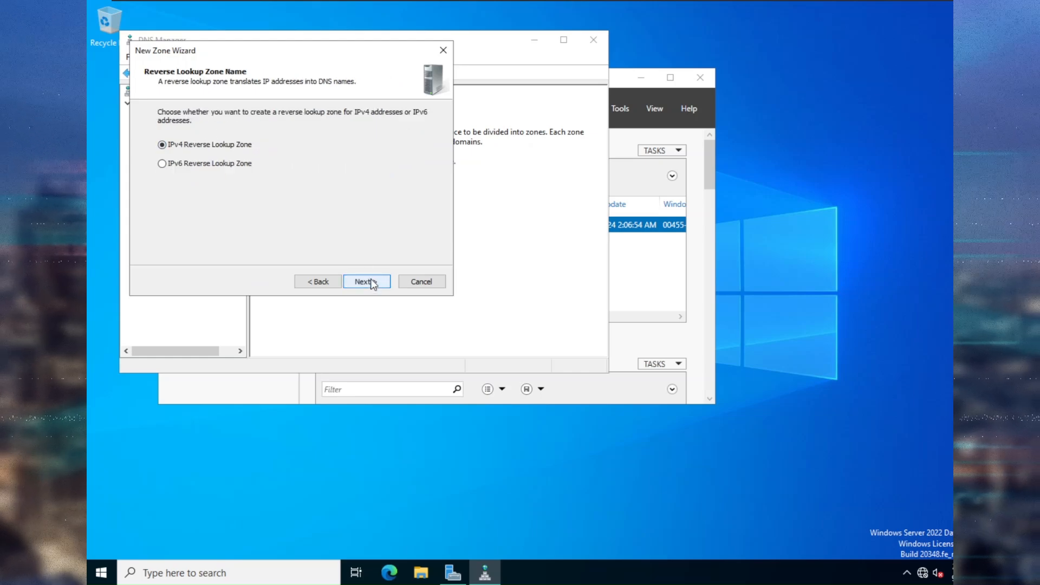
click(371, 282)
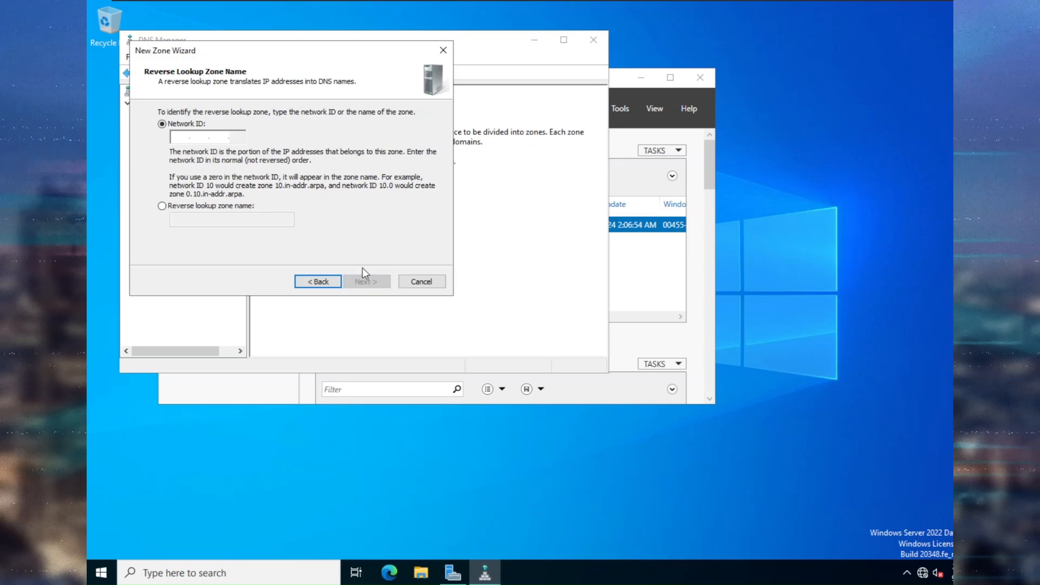
drag(364, 48, 740, 181)
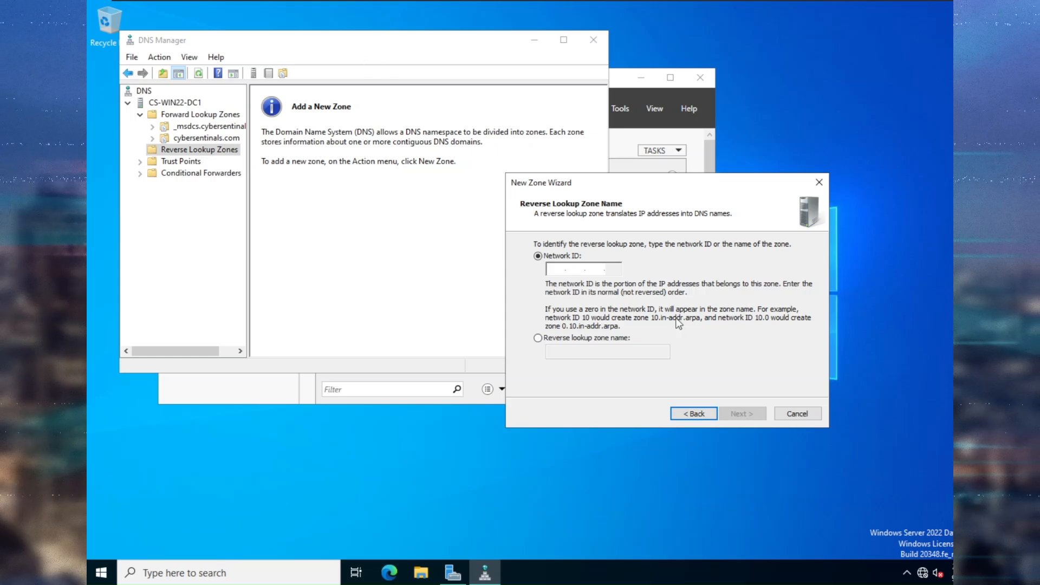
click(798, 414)
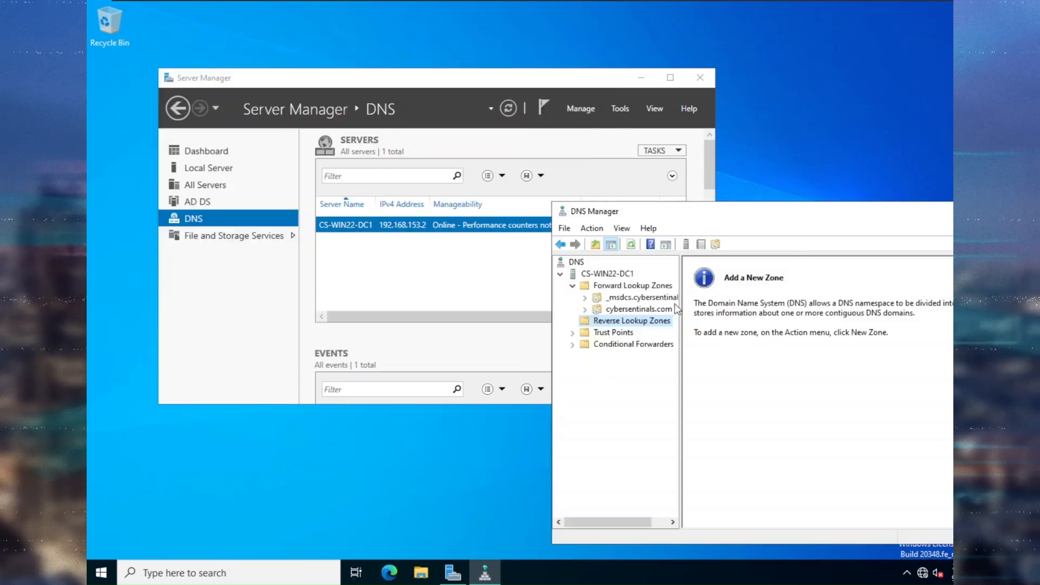
Create an AD-integrated primary IPv4 reverse zone for network 192.168.153 with secure-only updates.
right_click(658, 320)
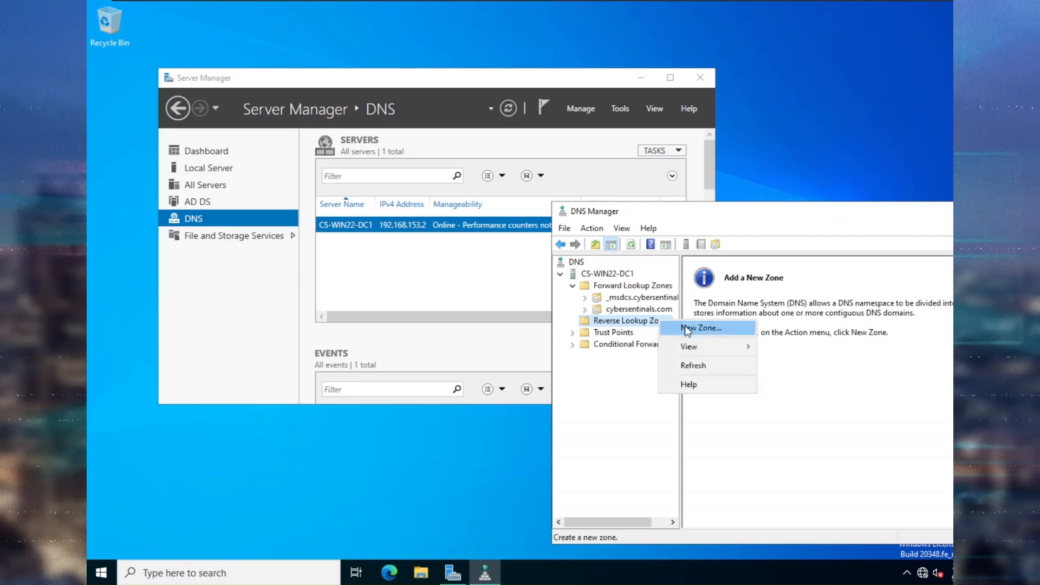
click(685, 327)
click(801, 452)
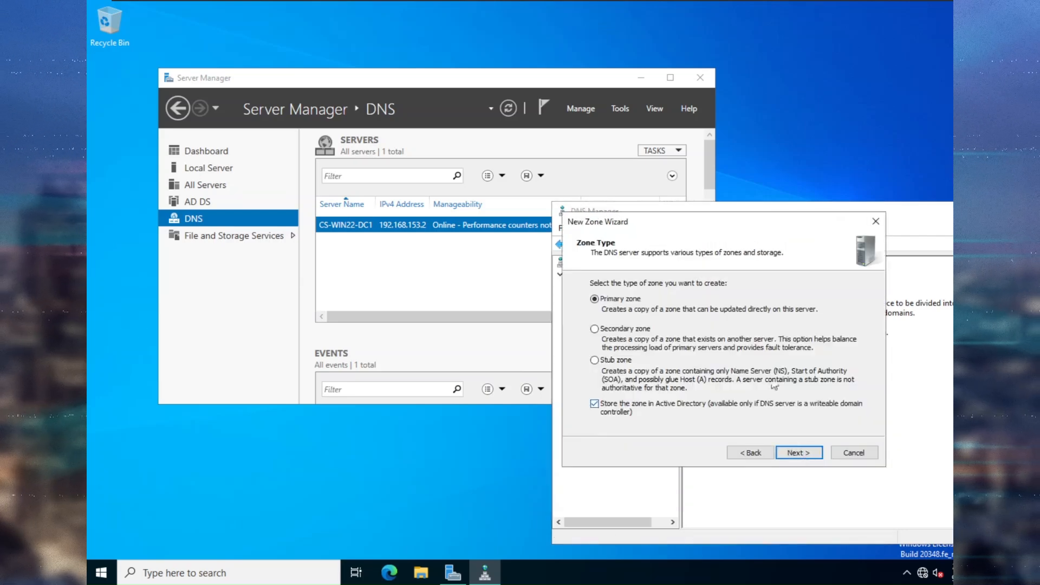
click(794, 453)
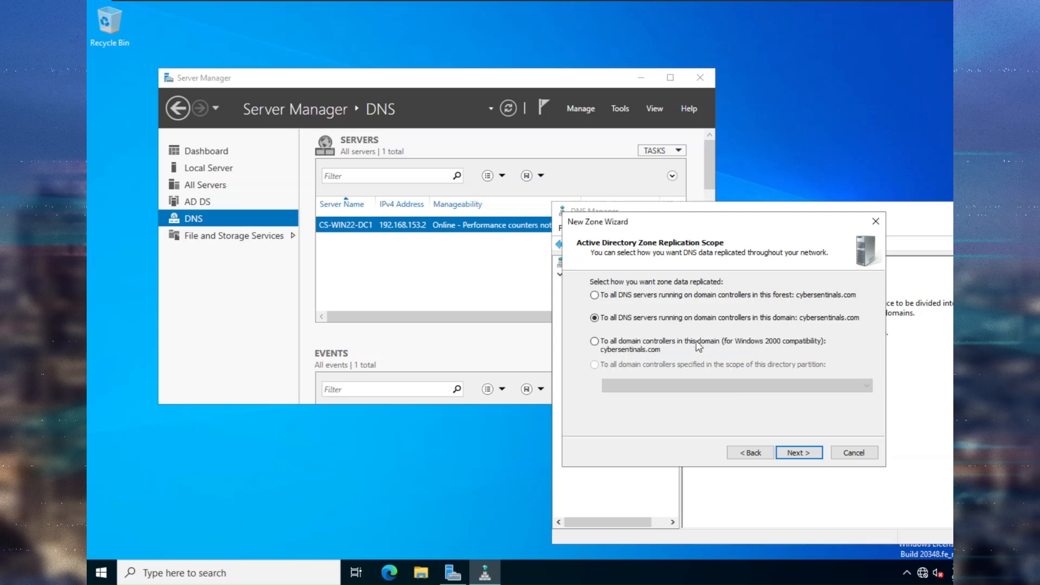
click(807, 455)
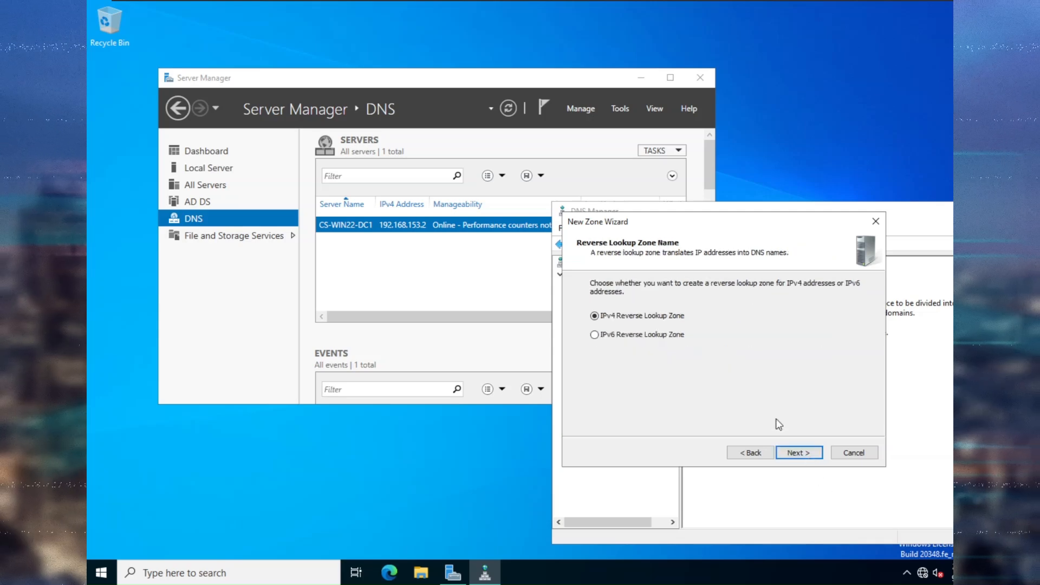
click(789, 451)
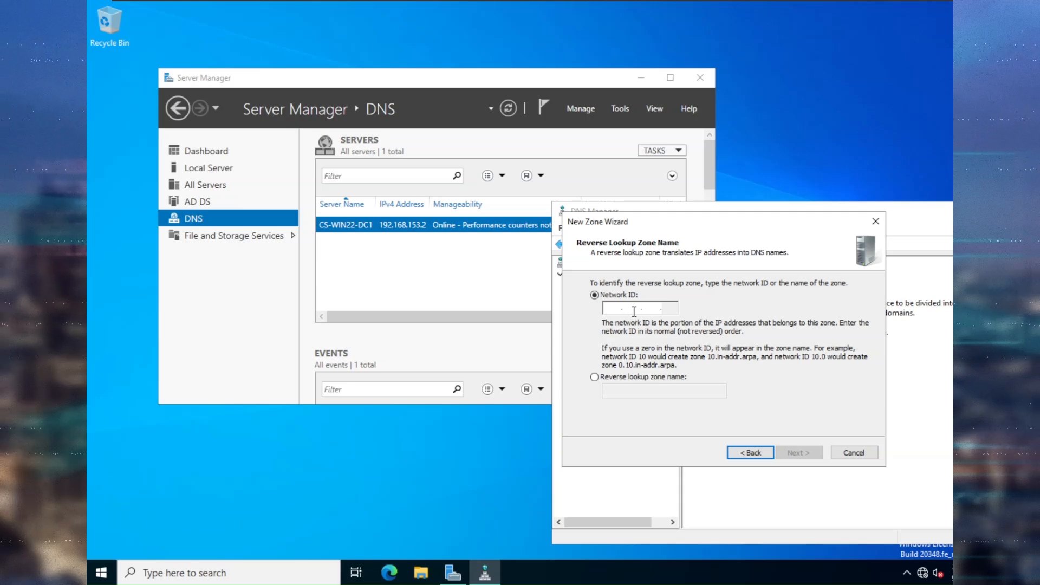
text(192 .1)
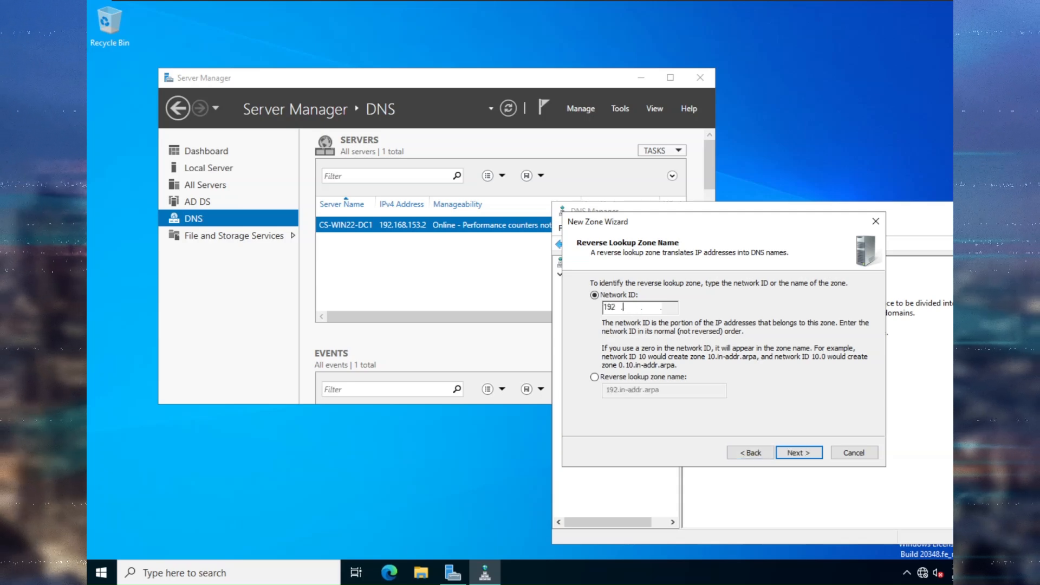
text(68)
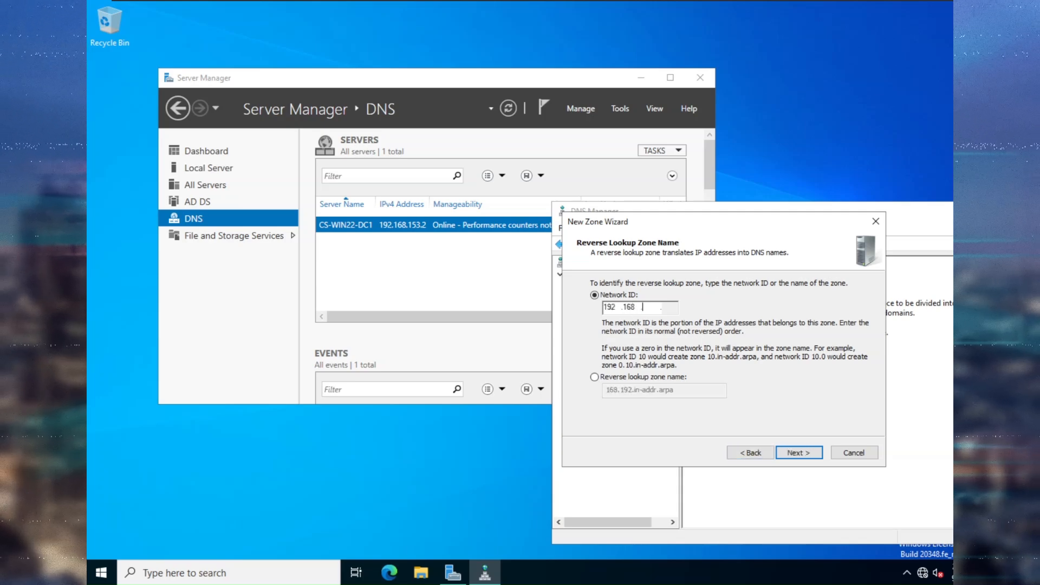
text( .)
text(15)
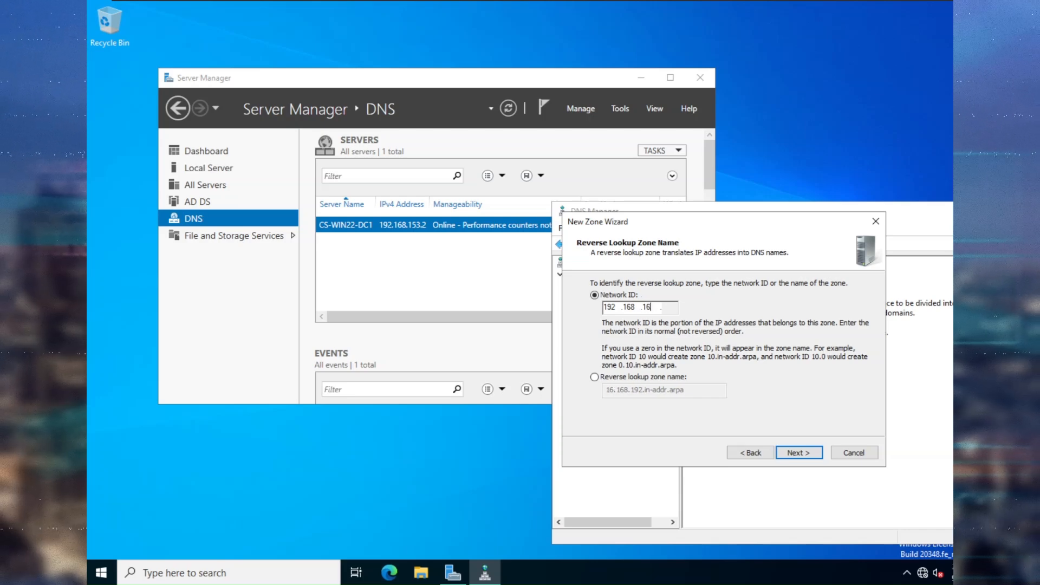
text(3)
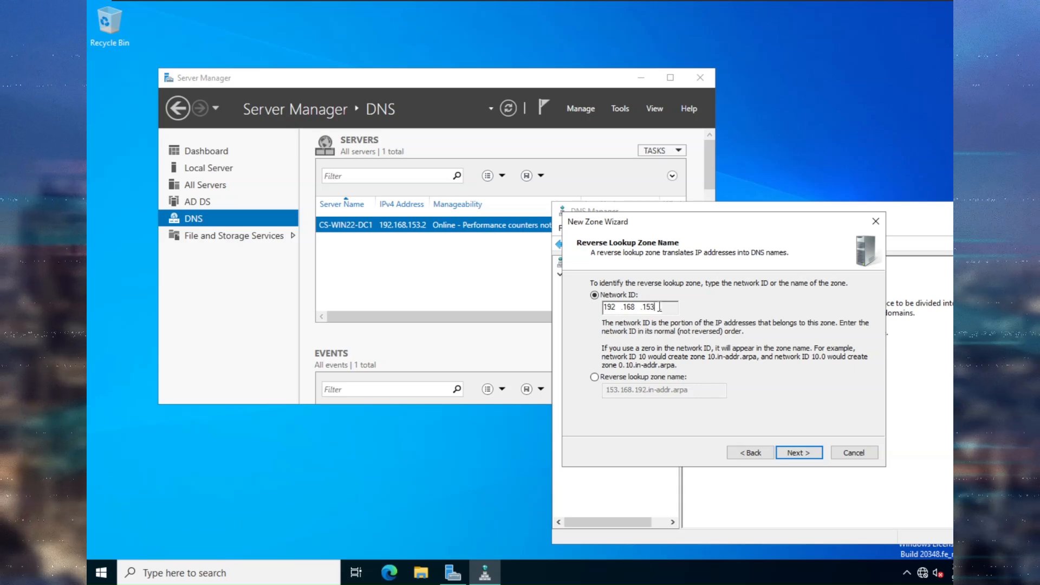
click(800, 452)
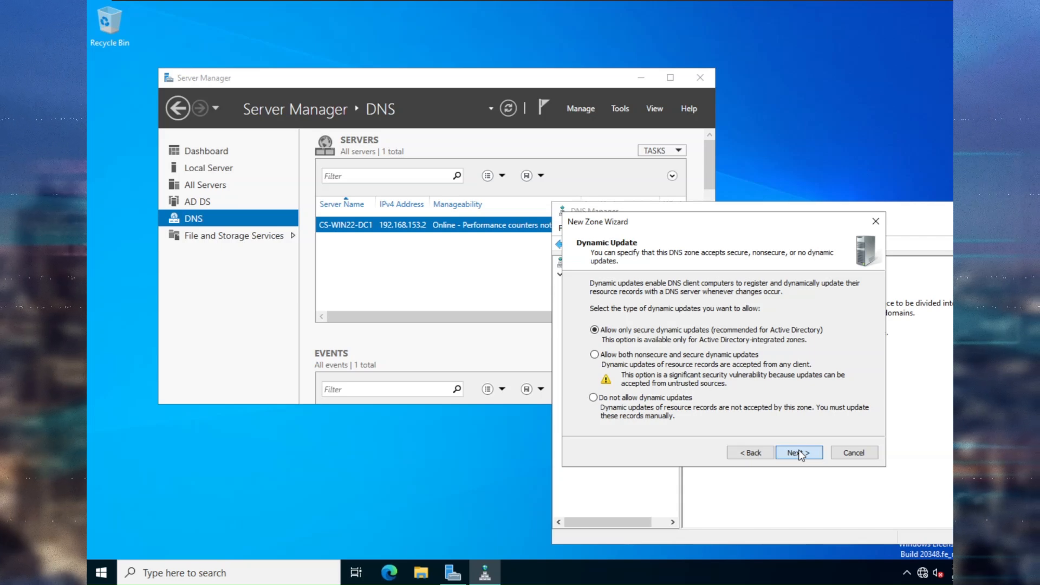
click(798, 453)
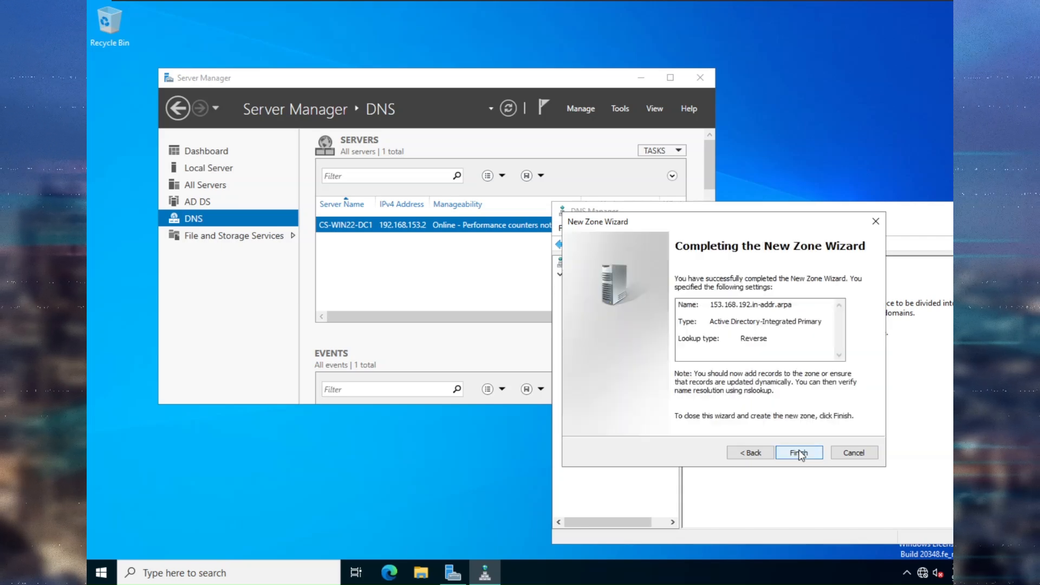
click(798, 452)
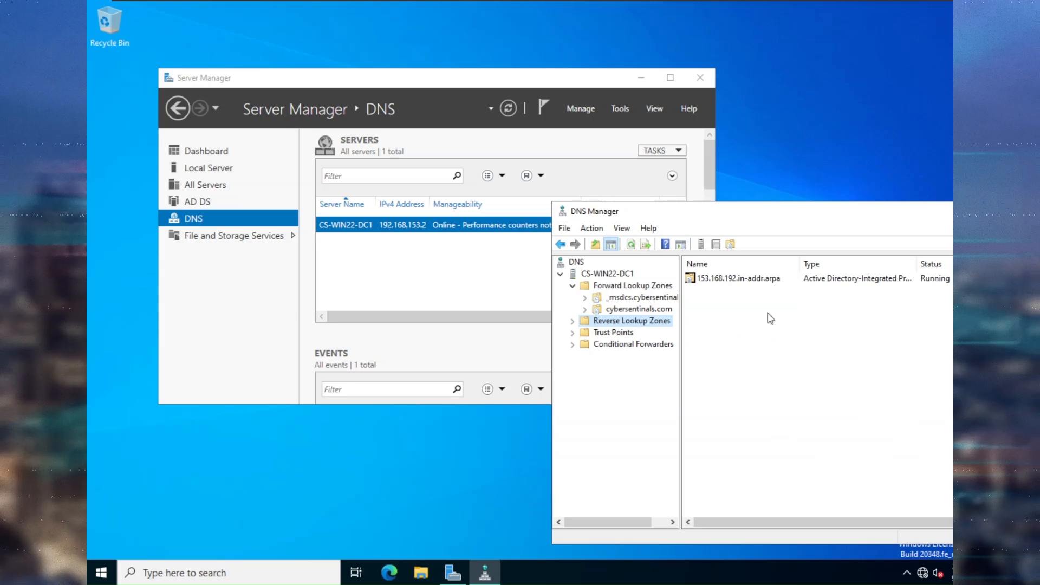
Open the new 153.168.192.in-addr.arpa reverse zone to view its records.
click(758, 280)
right_click(757, 280)
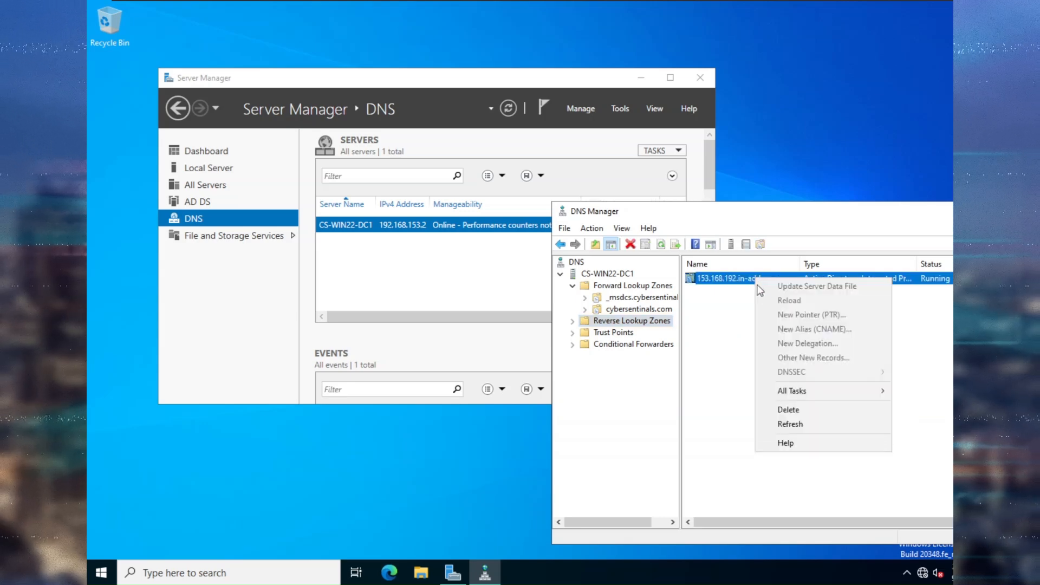
click(732, 403)
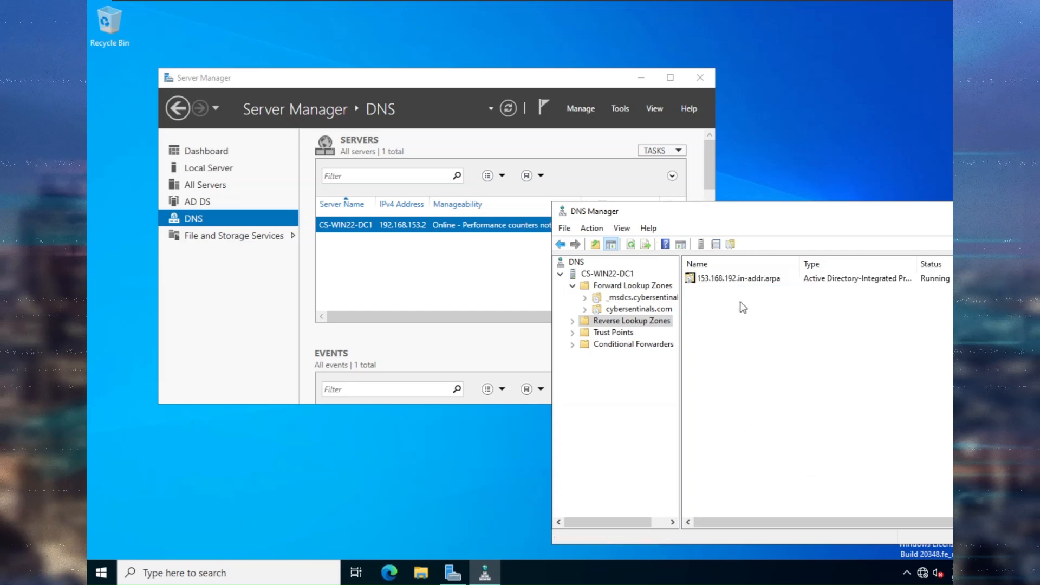
double_click(748, 281)
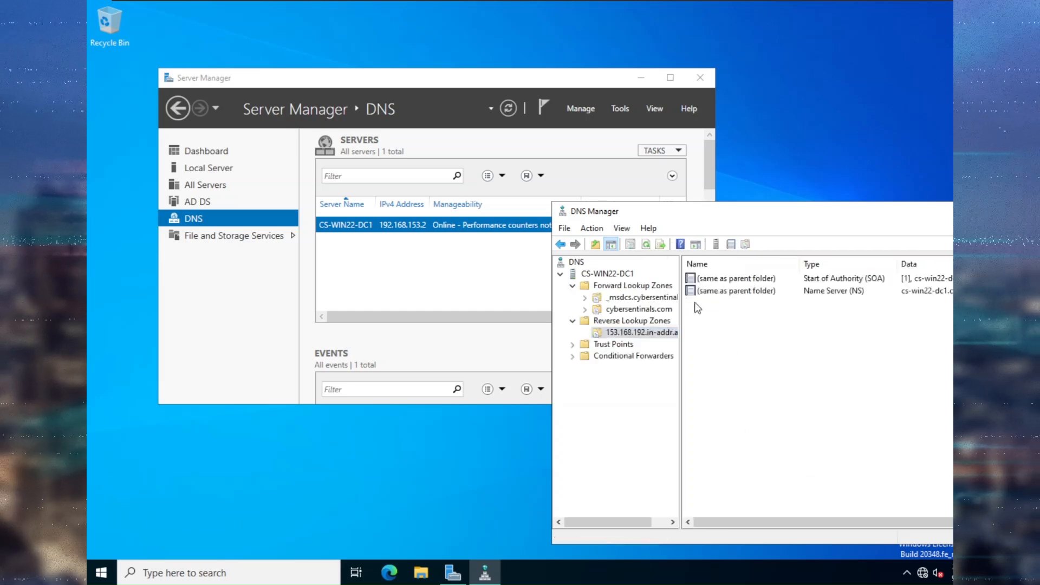
Resolve the zone's name server cs-win22-dc1.cybersentinals.com to 192.168.153.2 and apply the change.
double_click(752, 278)
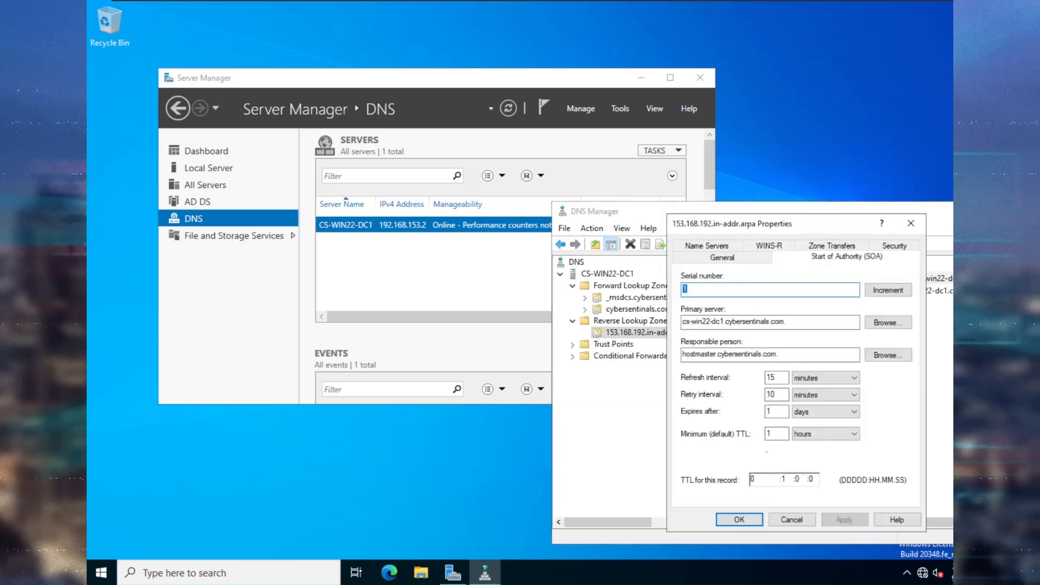
click(723, 260)
click(707, 246)
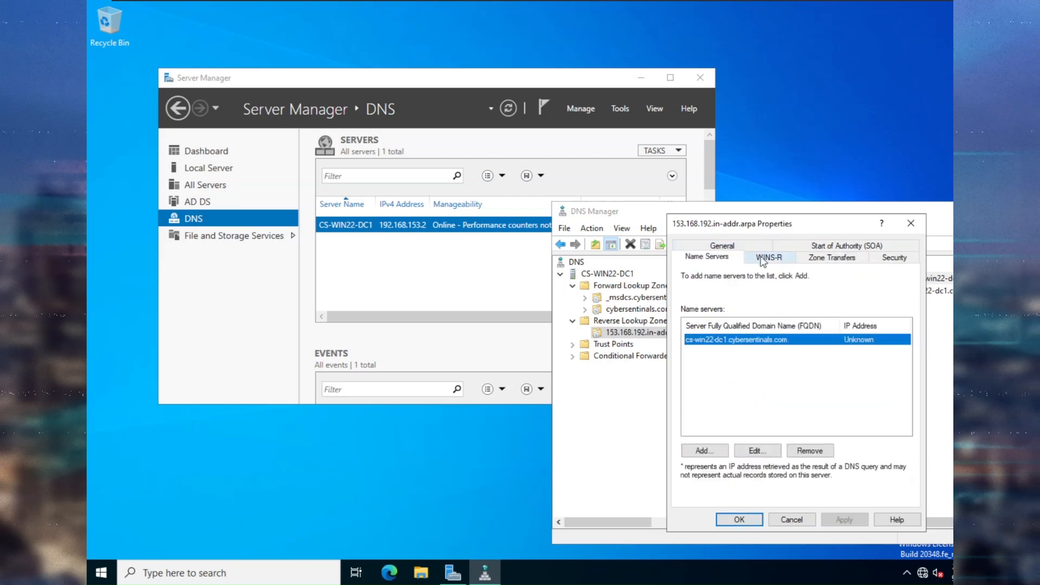
click(758, 451)
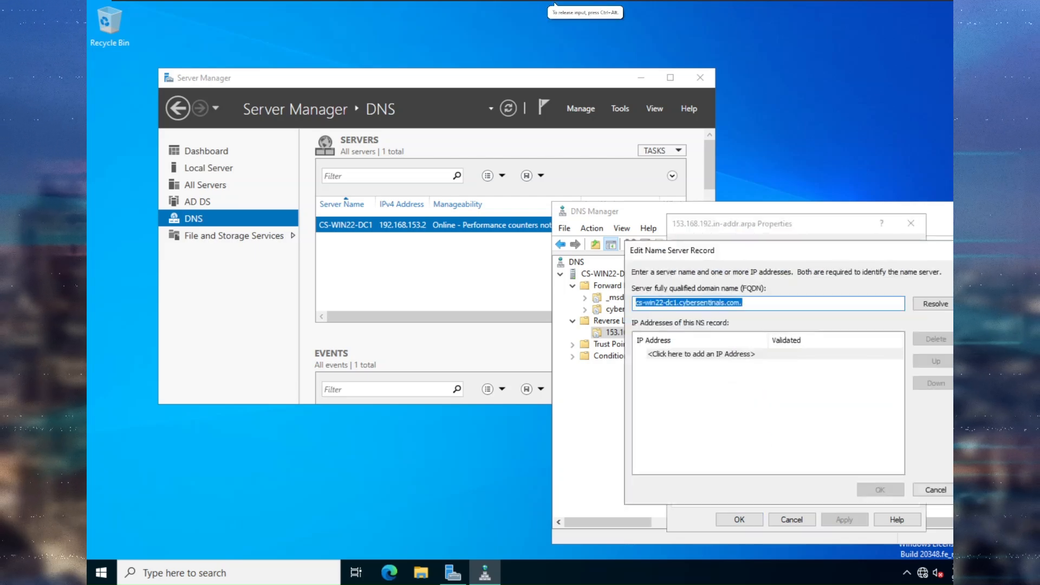
click(940, 305)
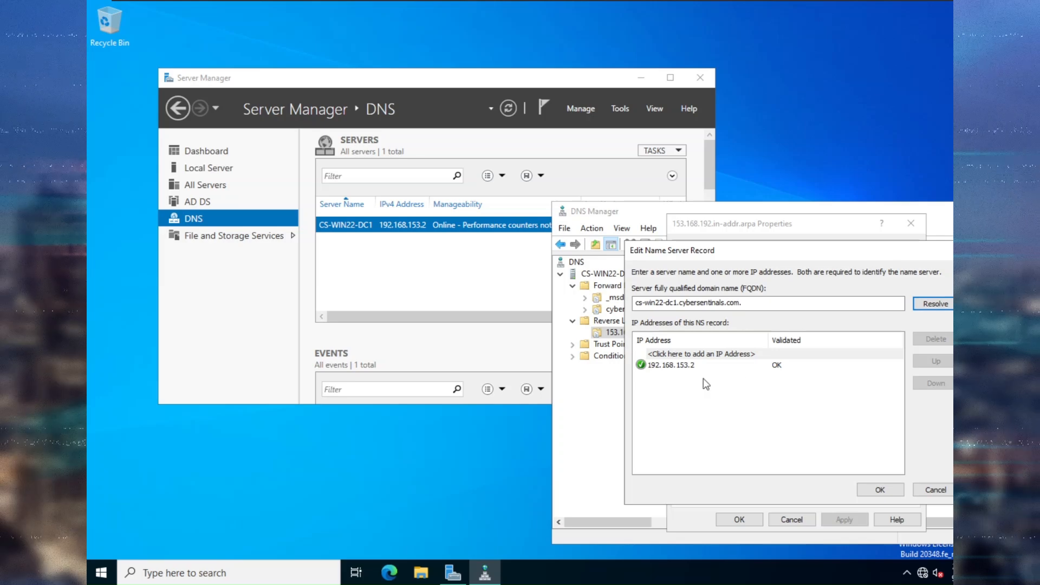
click(881, 490)
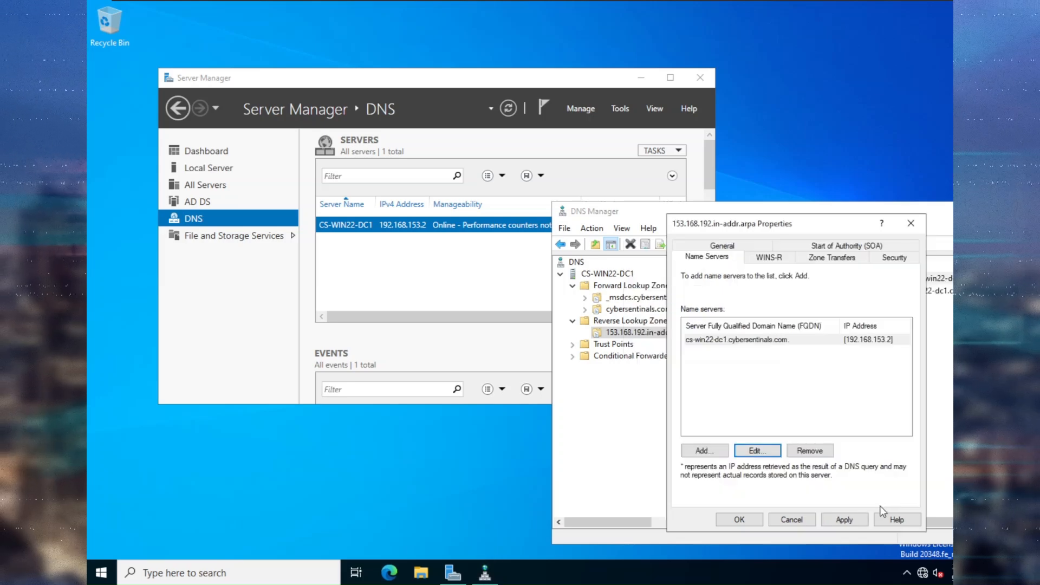
click(853, 516)
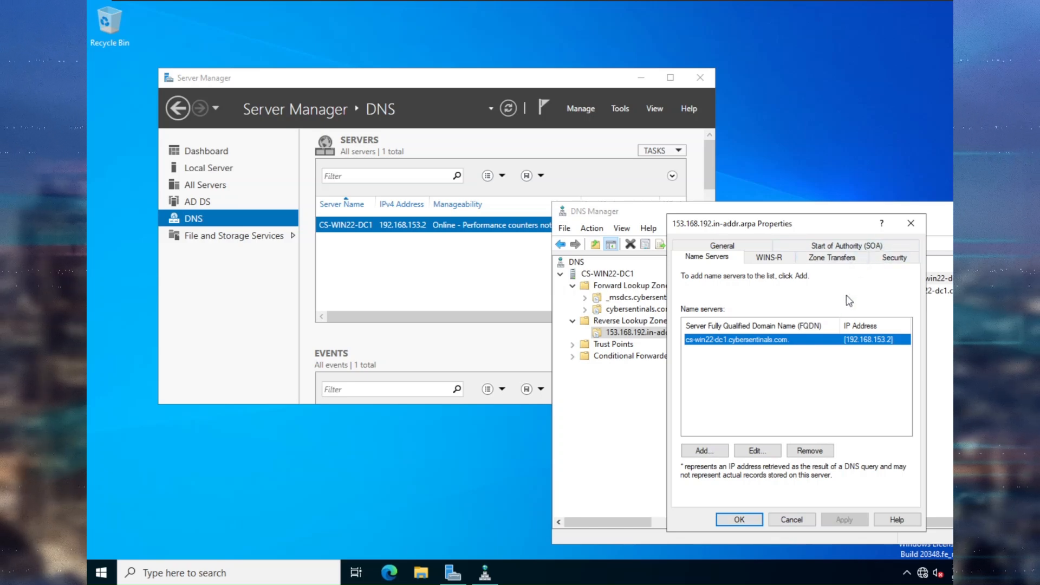
Enable 'Update associated pointer (PTR) record' on the cs-win22-dc1 Host (A) record in cybersentinals.com.
click(740, 519)
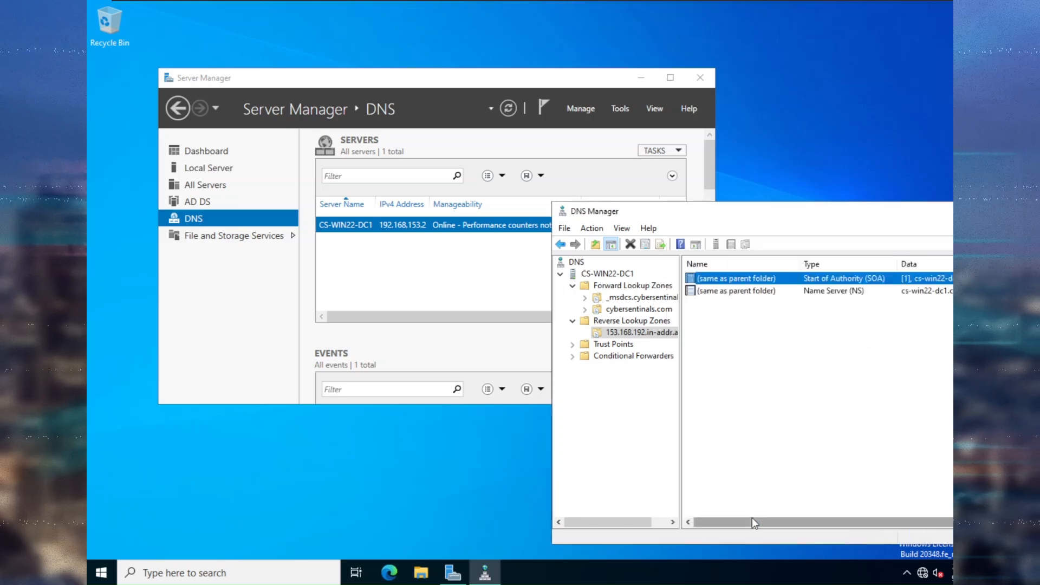
click(657, 312)
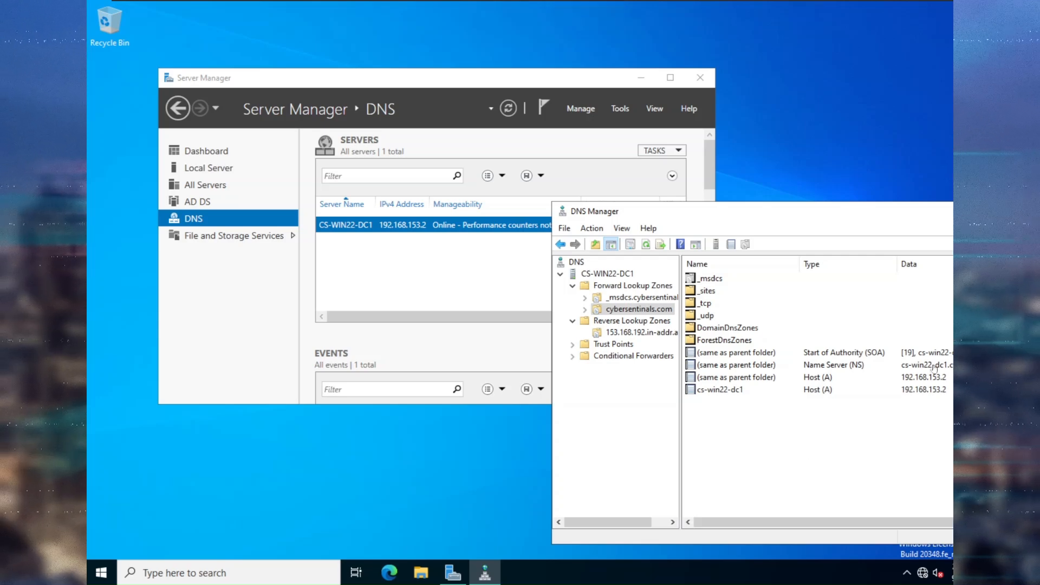
click(735, 391)
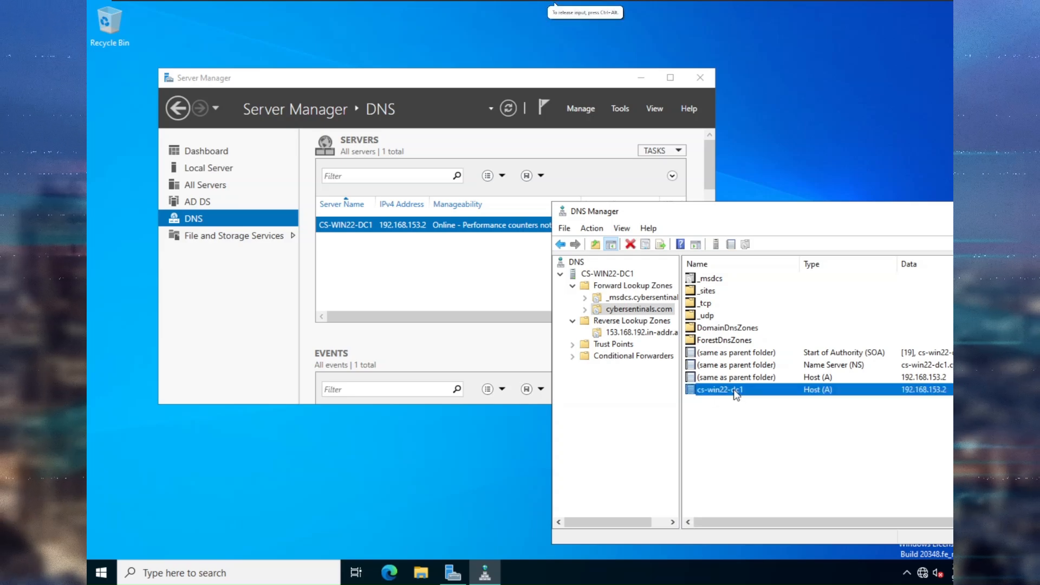
double_click(731, 391)
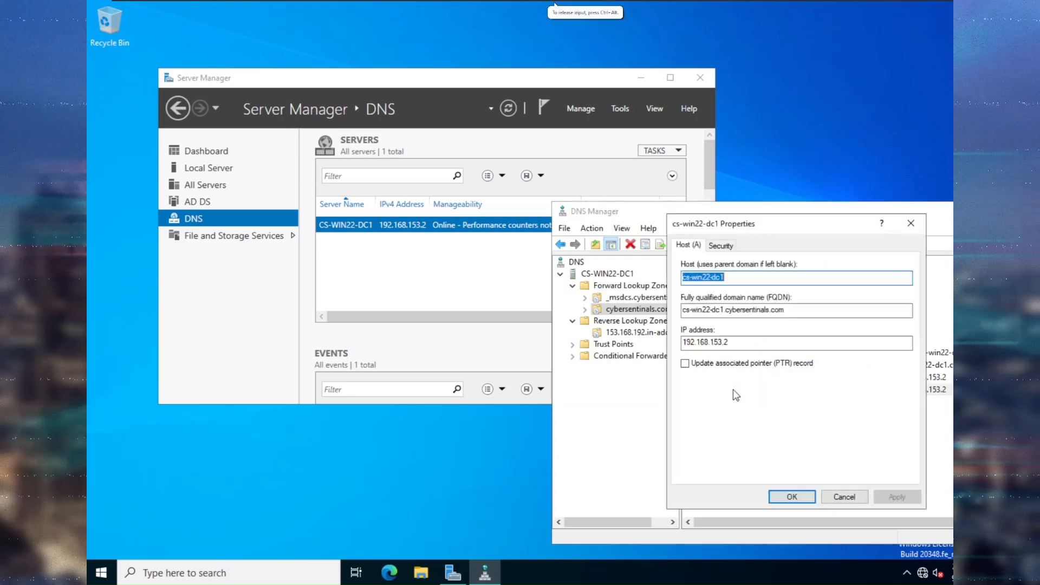
click(739, 362)
click(898, 496)
click(793, 496)
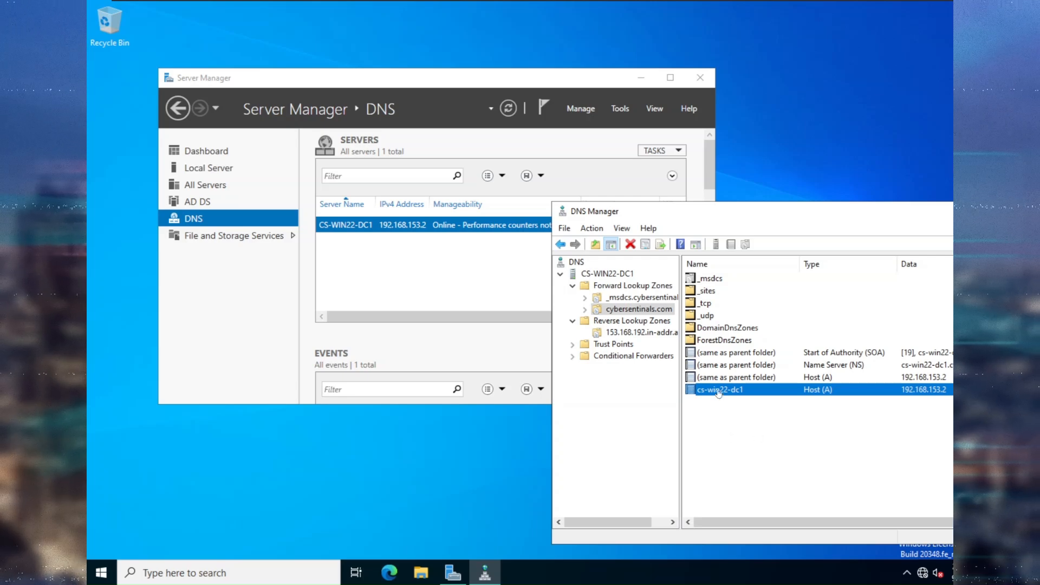
Refresh the reverse zone to show the 192.168.153.2 PTR record, then close DNS Manager.
click(655, 334)
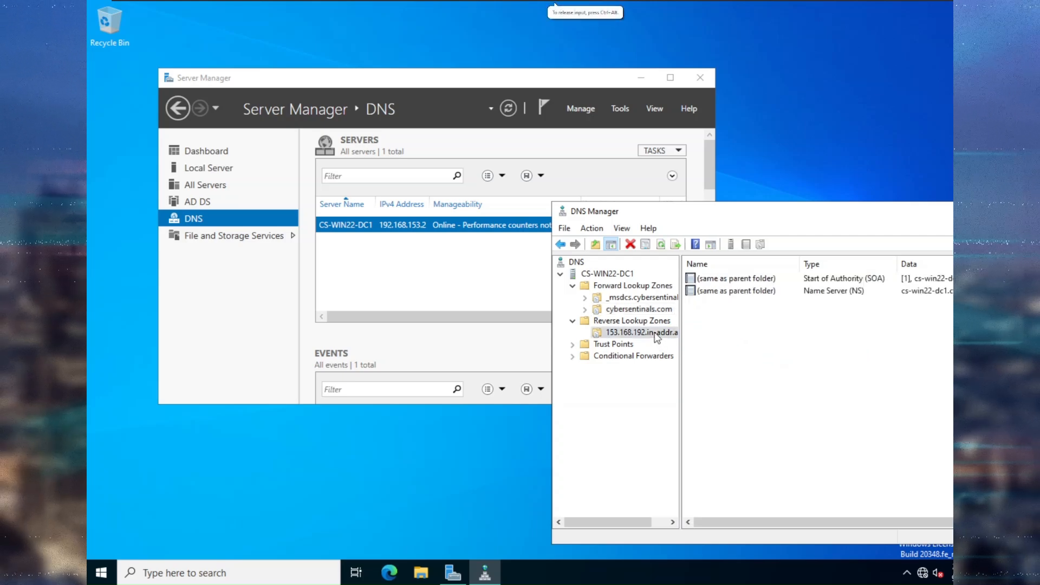
click(645, 245)
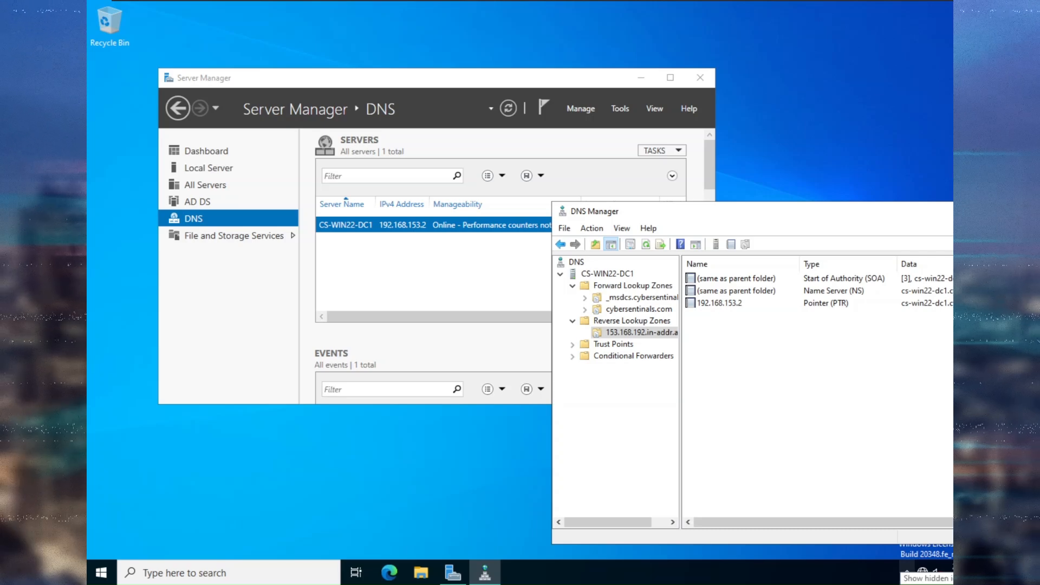
click(866, 388)
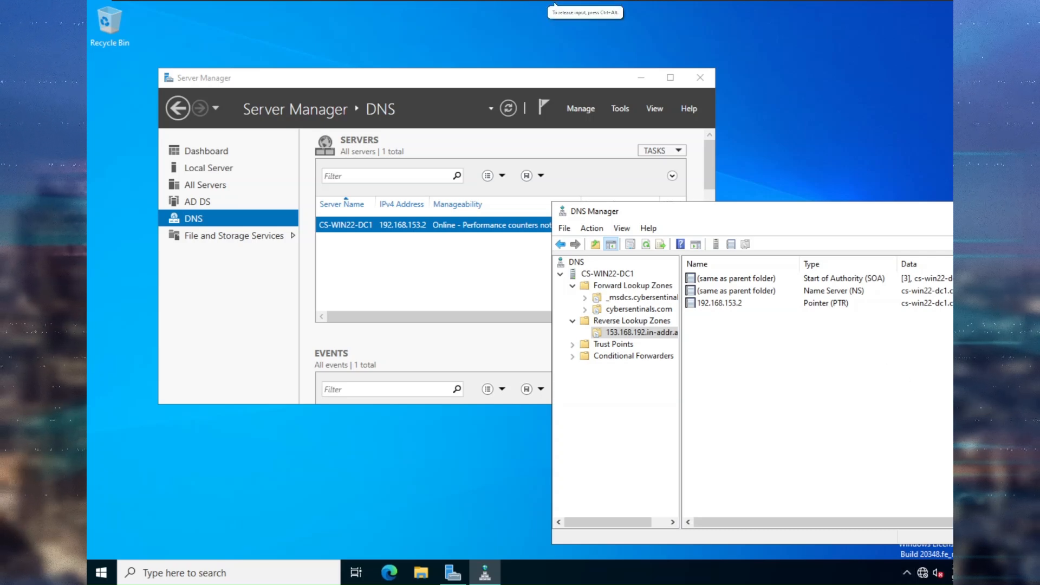
drag(914, 211, 801, 184)
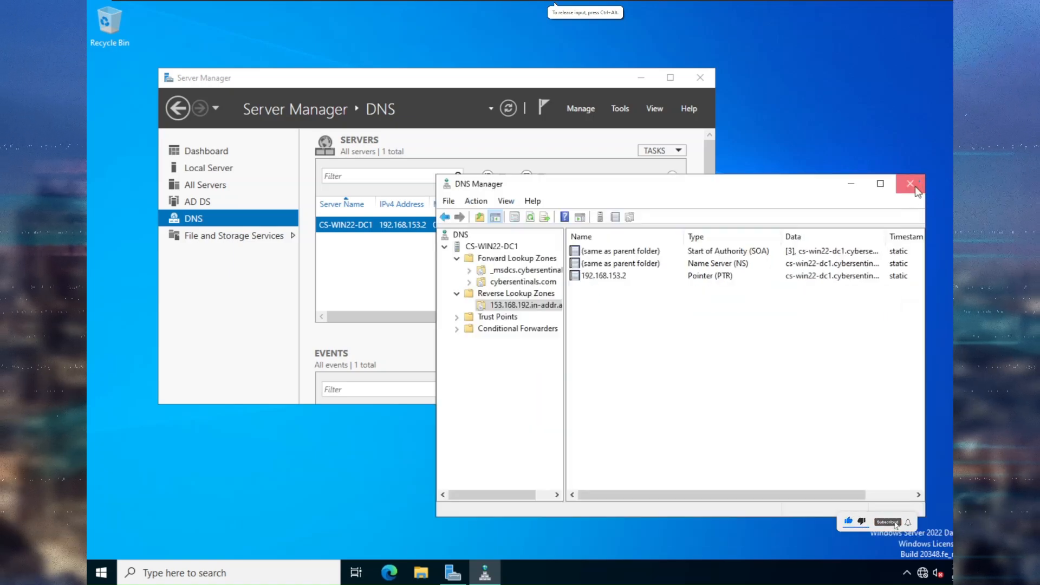
click(910, 184)
Start Add Roles and Features with a role-based installation targeting this server.
click(212, 169)
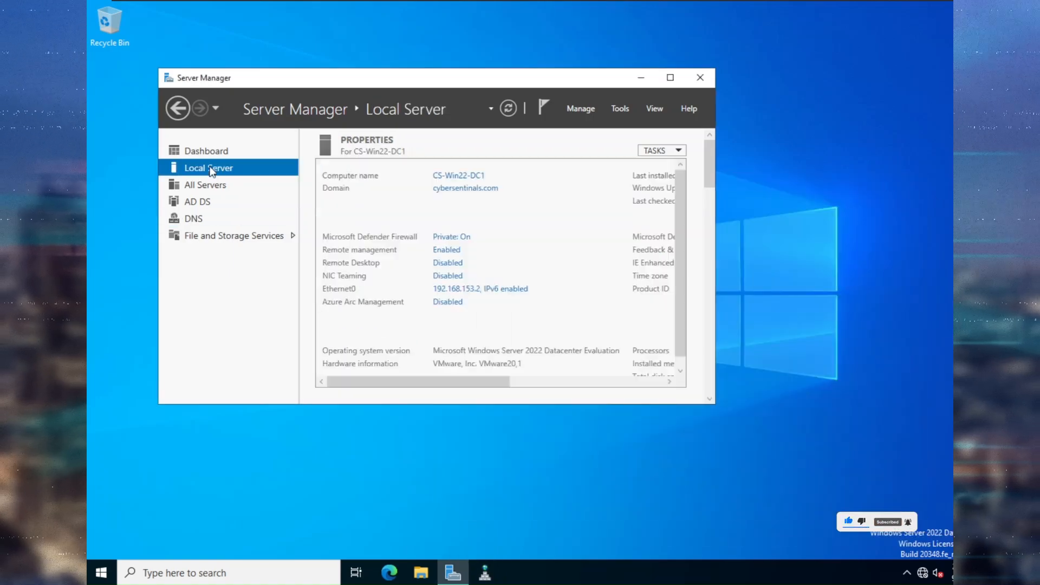
click(212, 150)
click(461, 230)
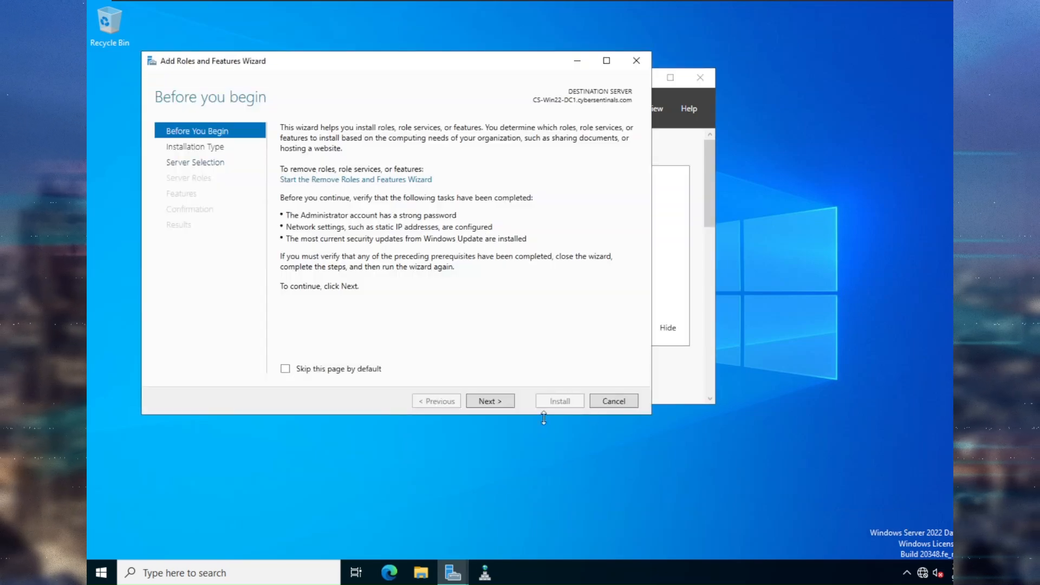
click(372, 368)
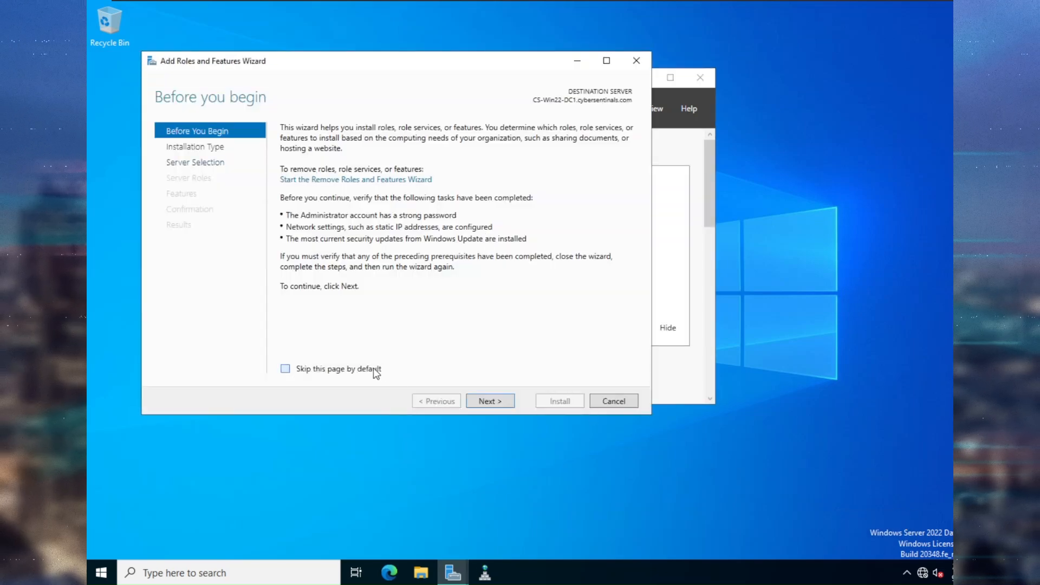
click(494, 402)
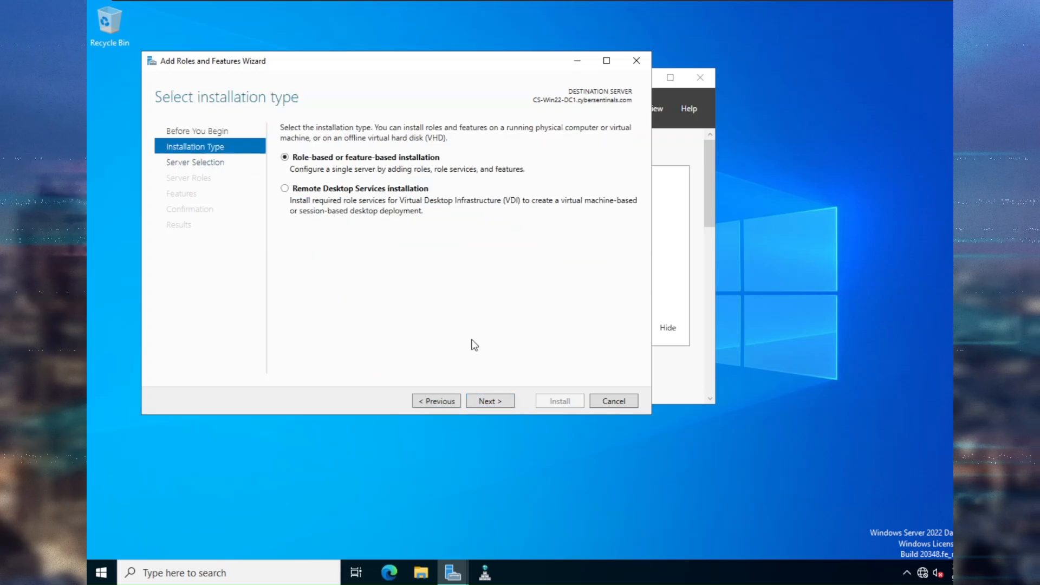
click(498, 398)
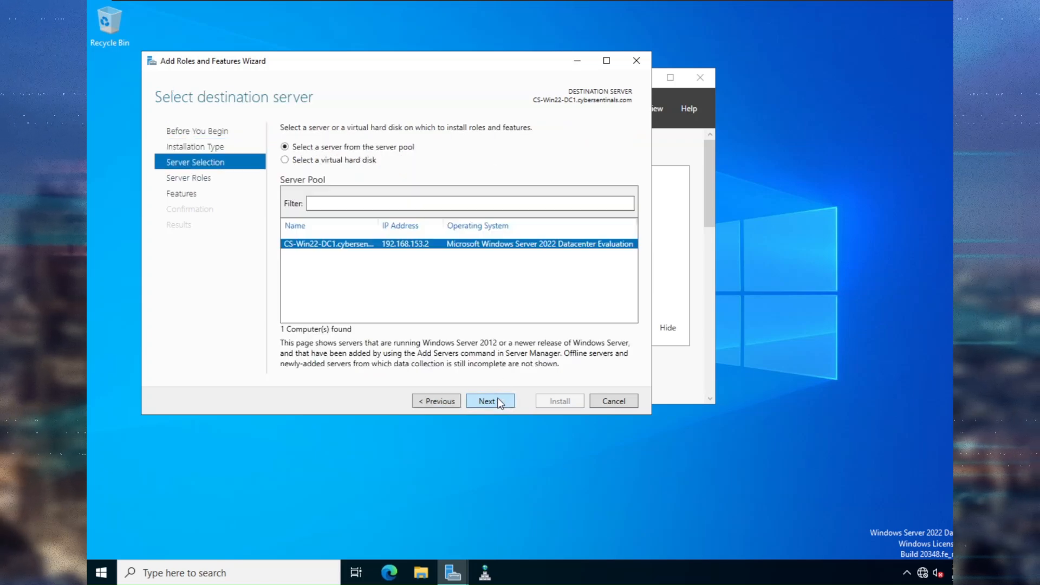
click(496, 404)
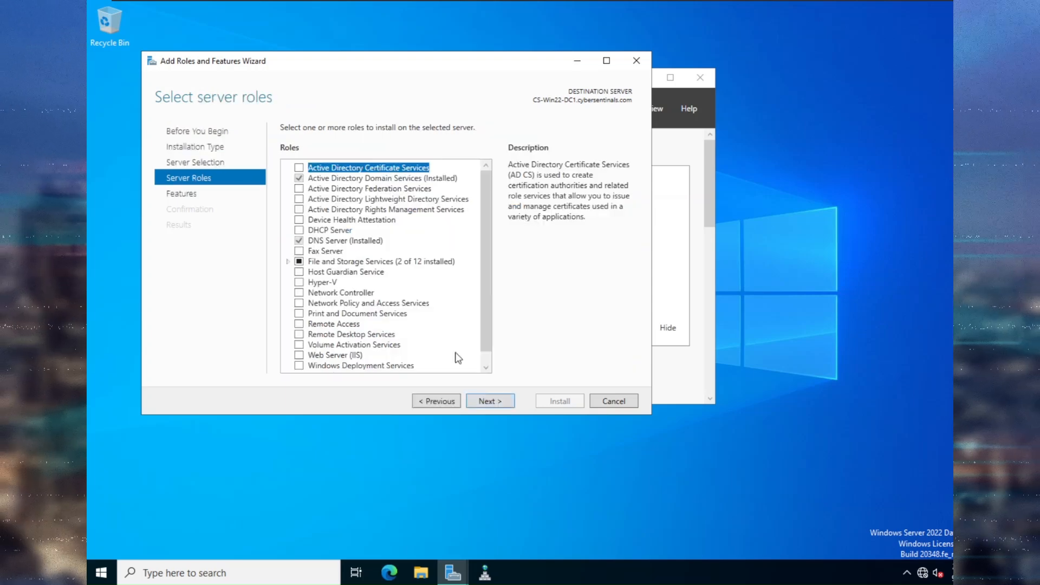
Select the DHCP Server role with its management tools, install it, and close the wizard.
click(298, 230)
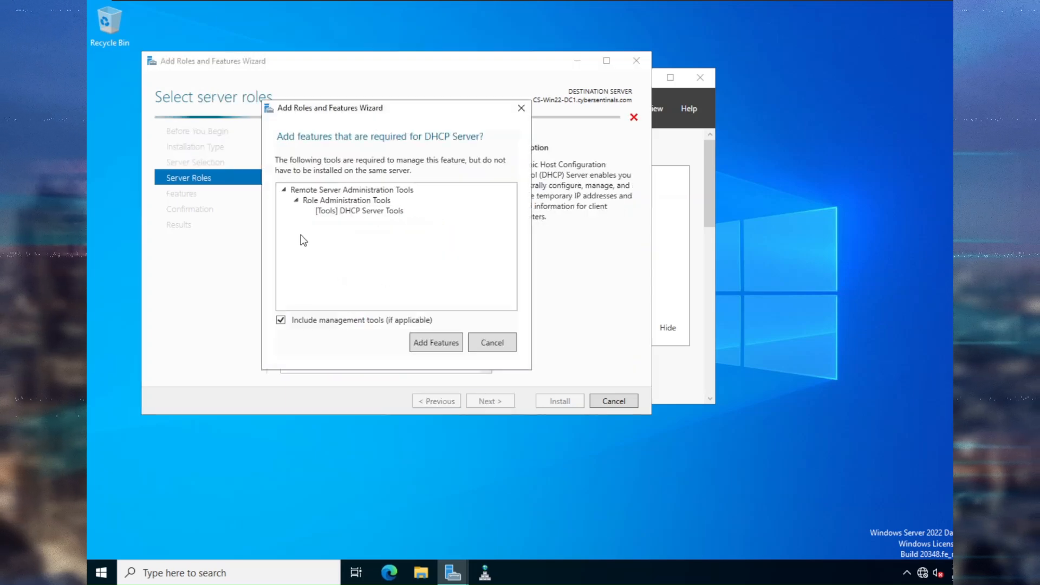
click(448, 350)
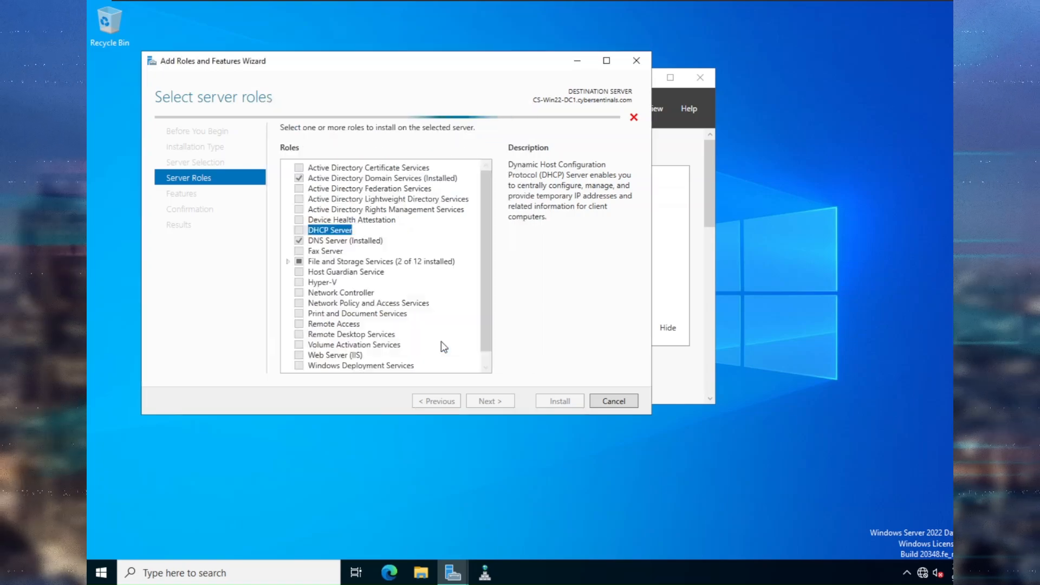
click(504, 402)
click(504, 401)
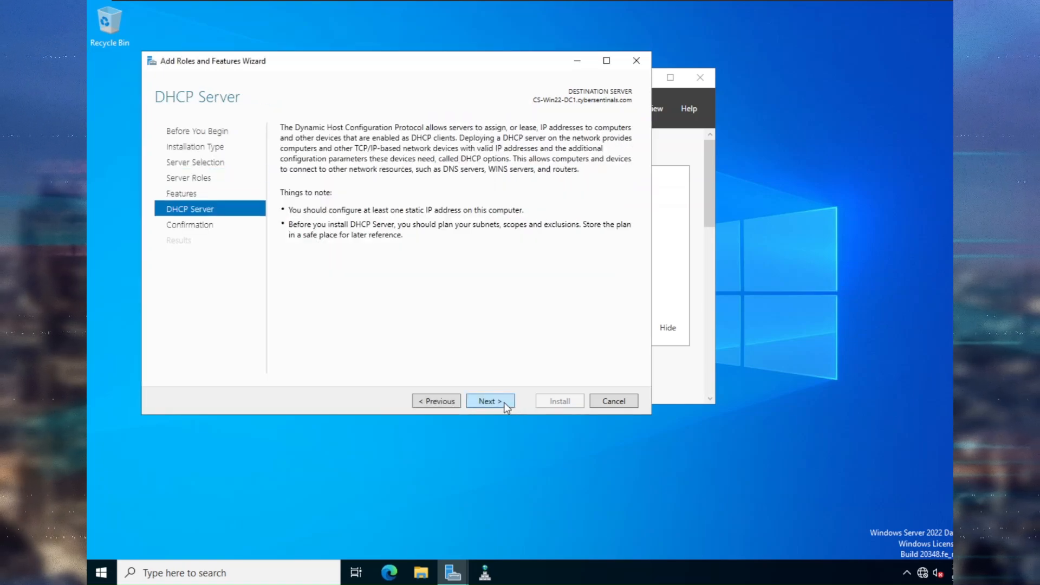
click(503, 402)
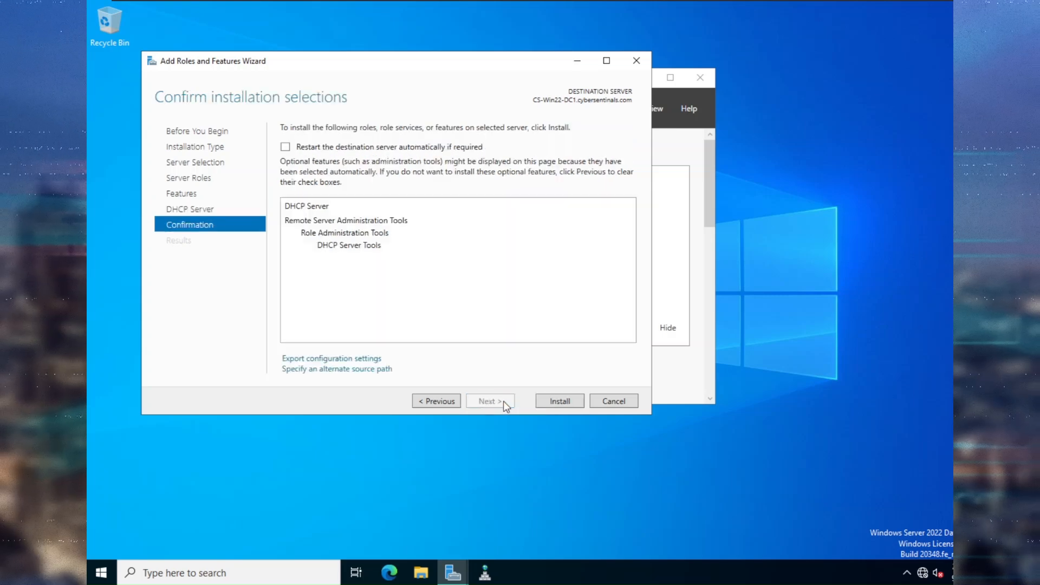
click(568, 402)
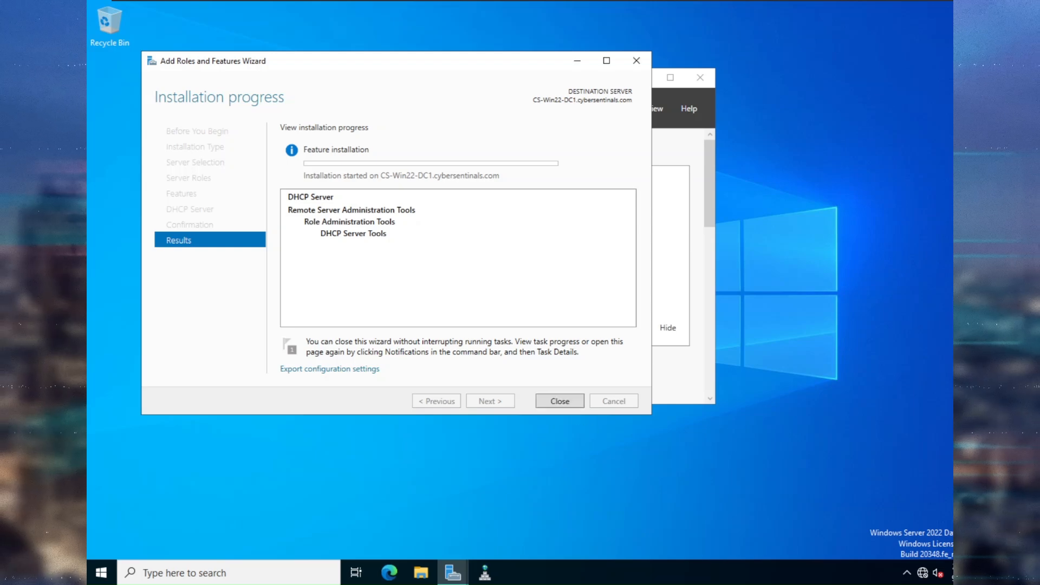
click(567, 401)
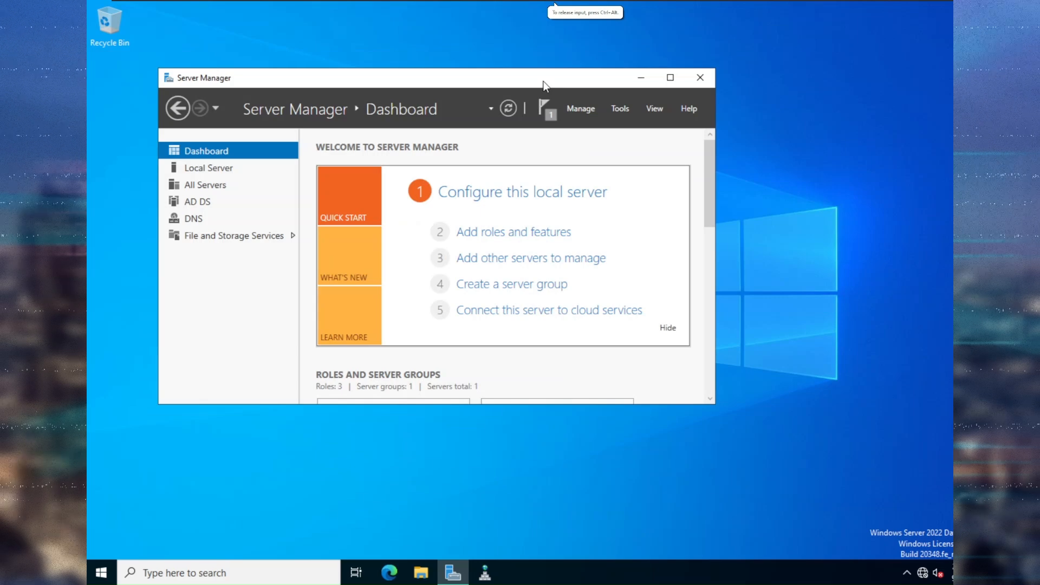
Reopen the installation progress from notifications and close it once DHCP installation succeeds.
click(543, 105)
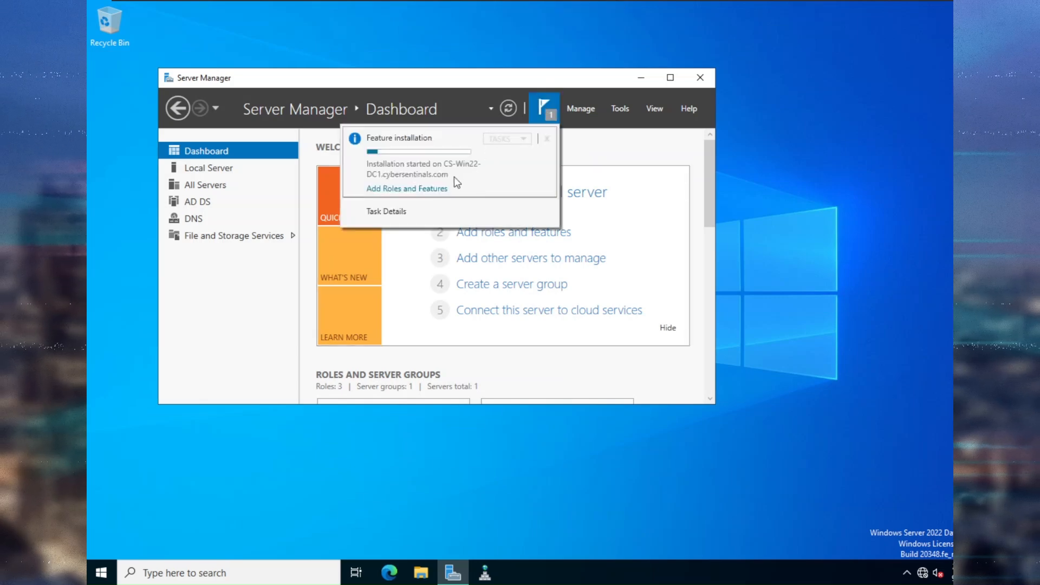
click(428, 189)
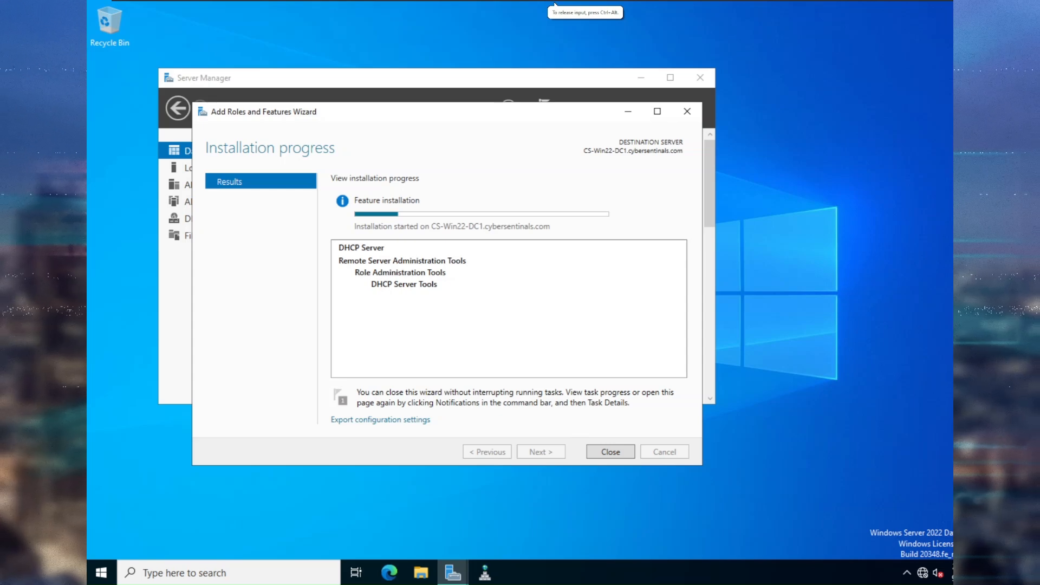
click(609, 454)
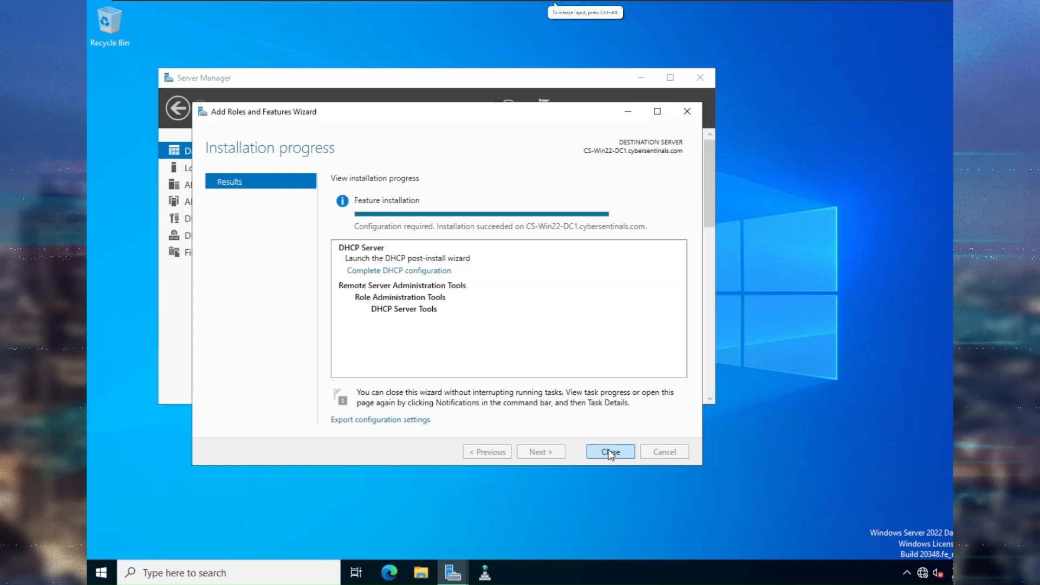
click(610, 453)
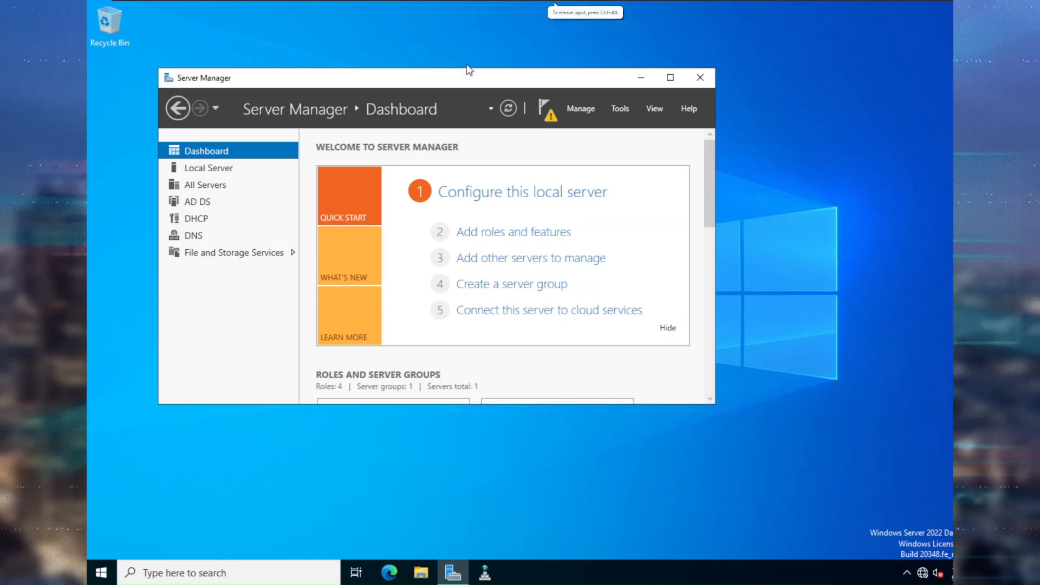
Run the DHCP post-install configuration to create the DHCP security groups and authorize the server in AD DS.
click(547, 108)
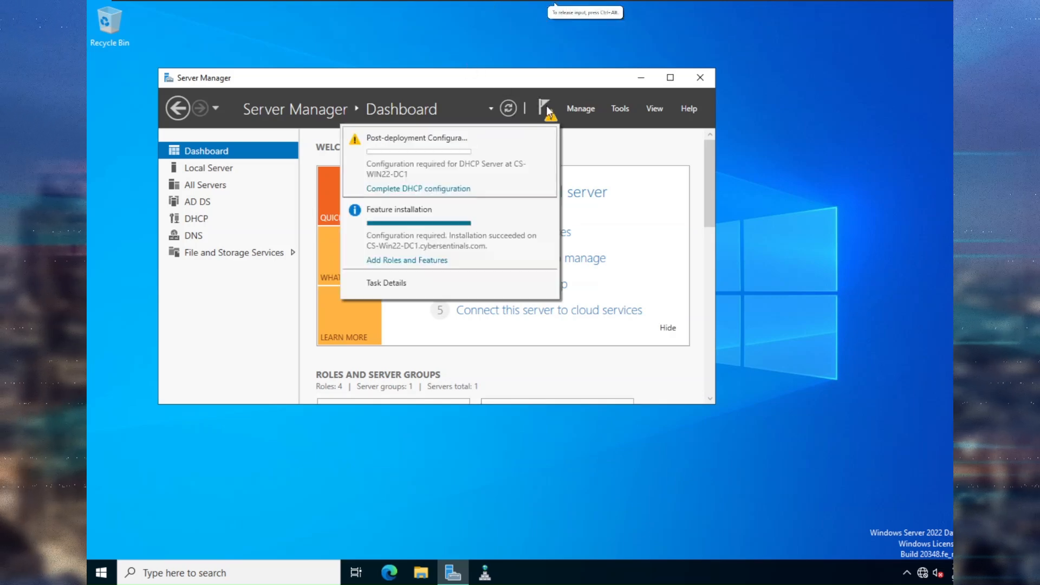
click(456, 190)
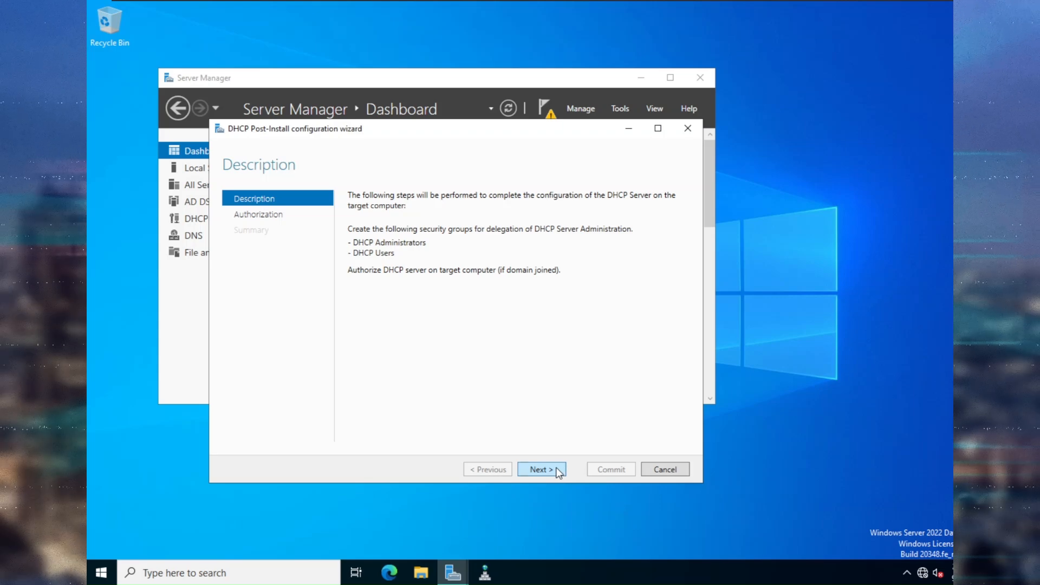
click(541, 469)
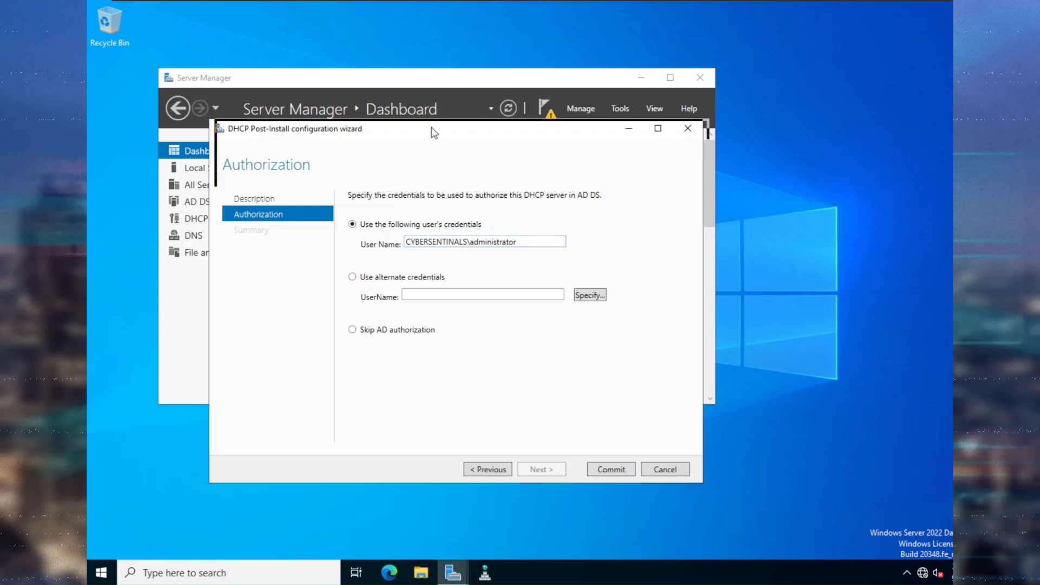
drag(423, 130, 495, 121)
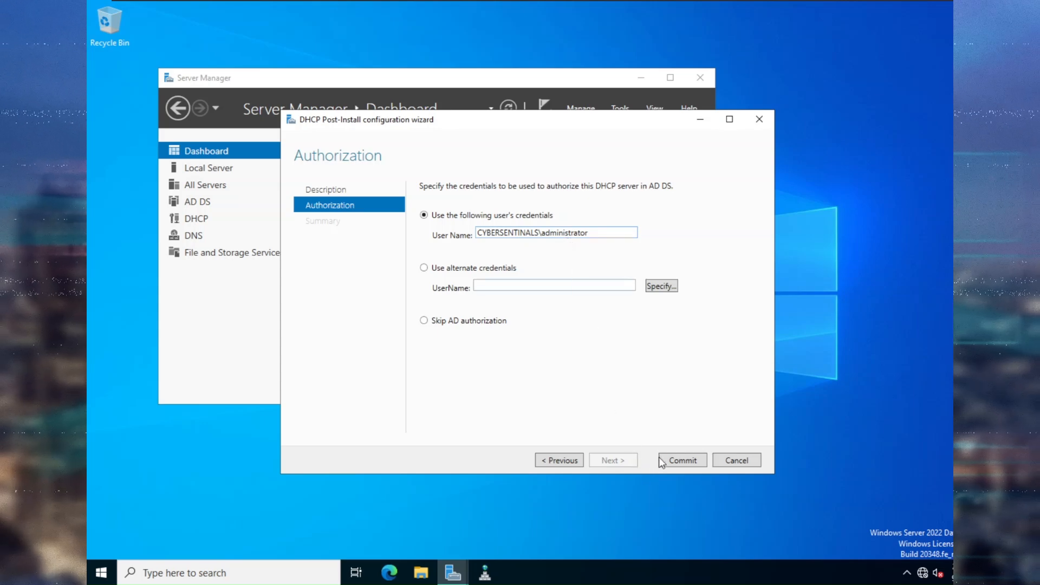
click(671, 461)
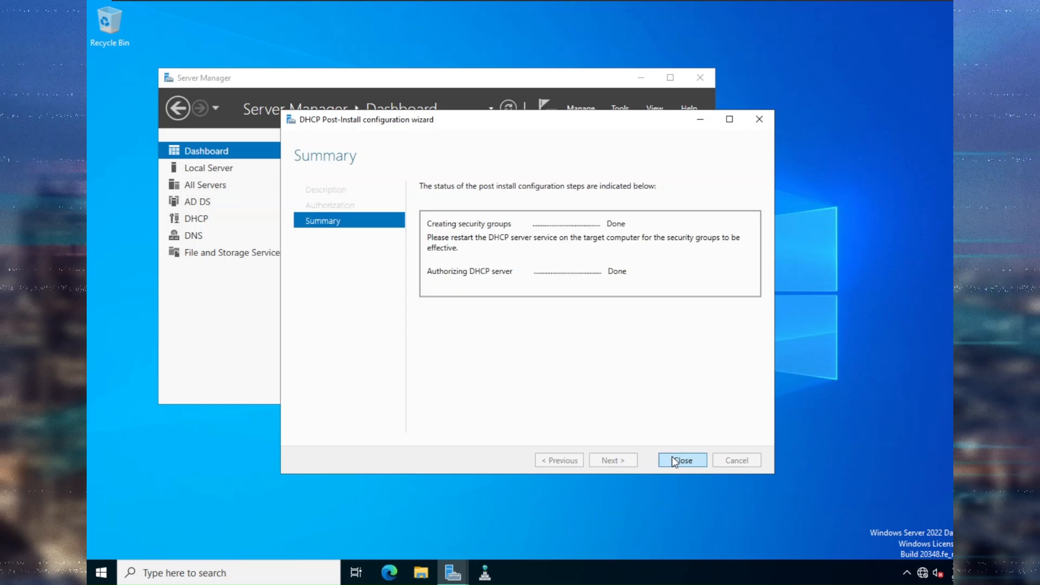
click(682, 461)
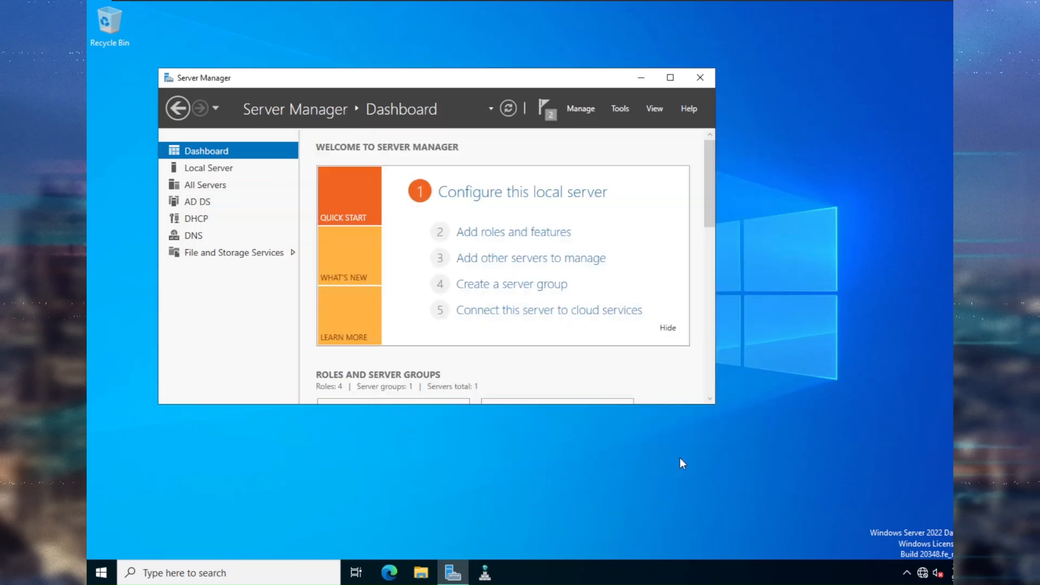
click(616, 104)
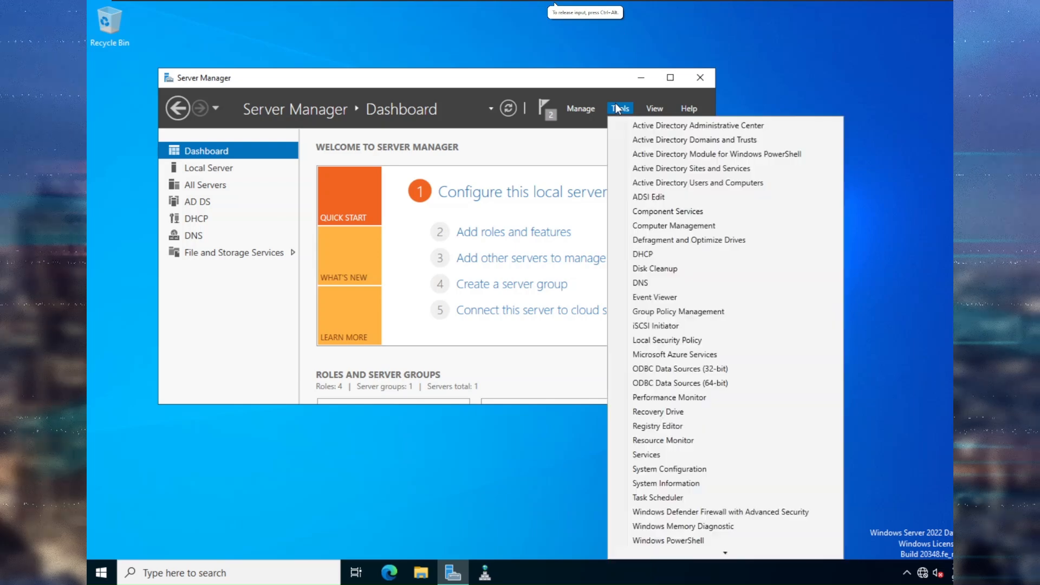
Open the DHCP console, expand the server's IPv4 node, widen the window and start a New Scope.
click(650, 254)
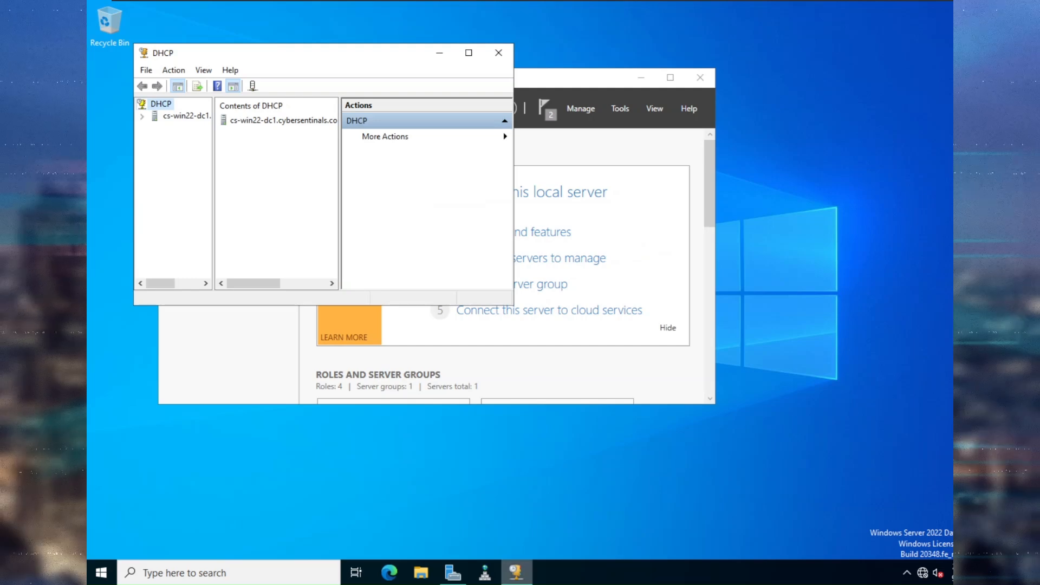
right_click(517, 573)
click(500, 524)
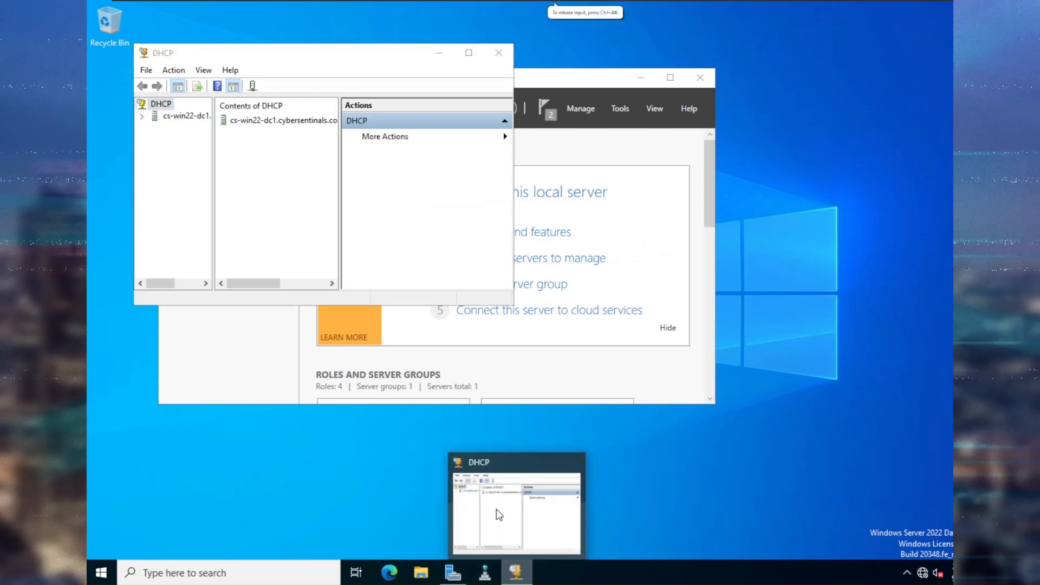
click(142, 117)
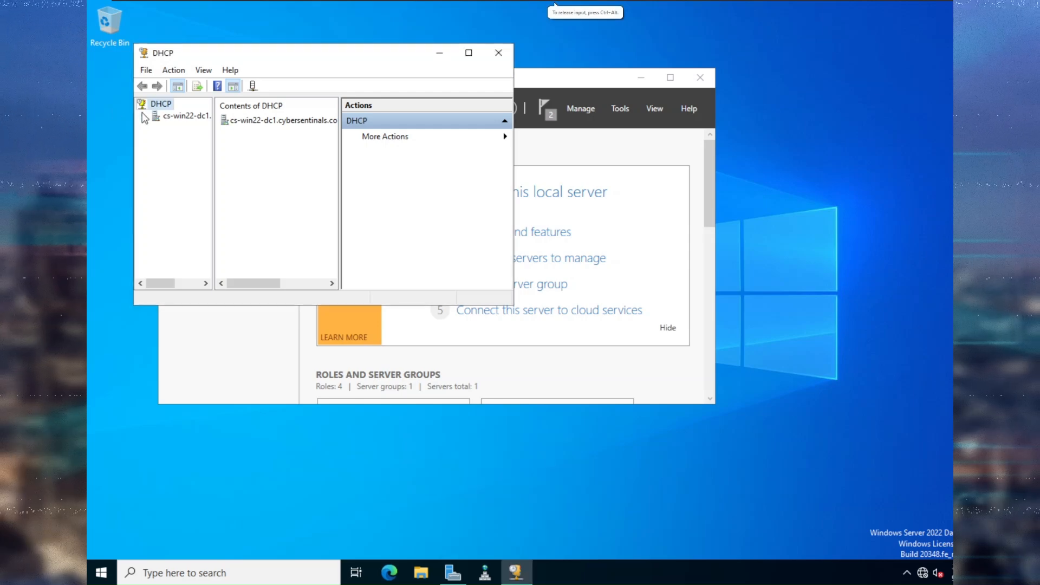
double_click(176, 129)
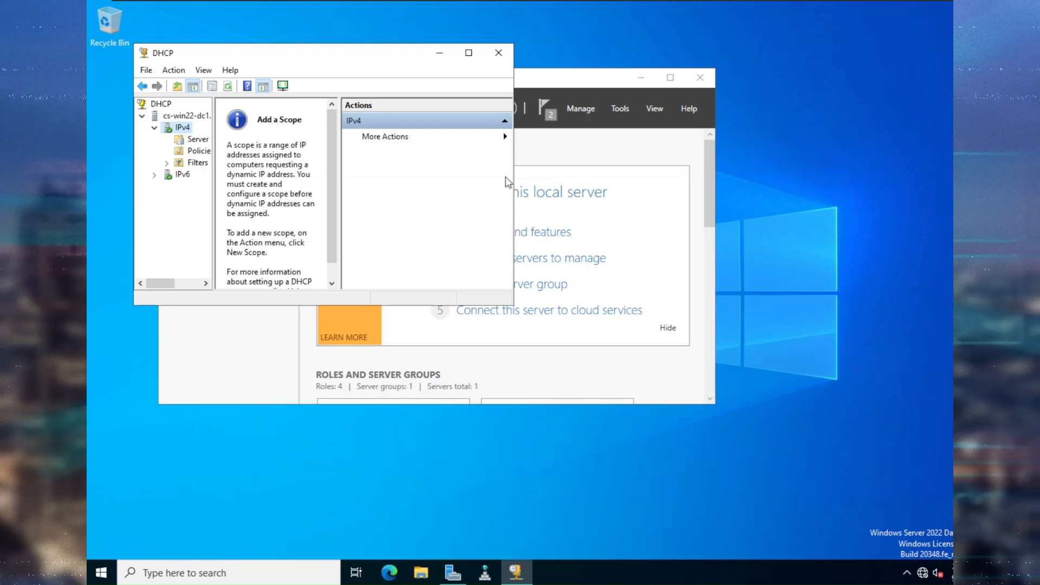
drag(513, 176, 706, 177)
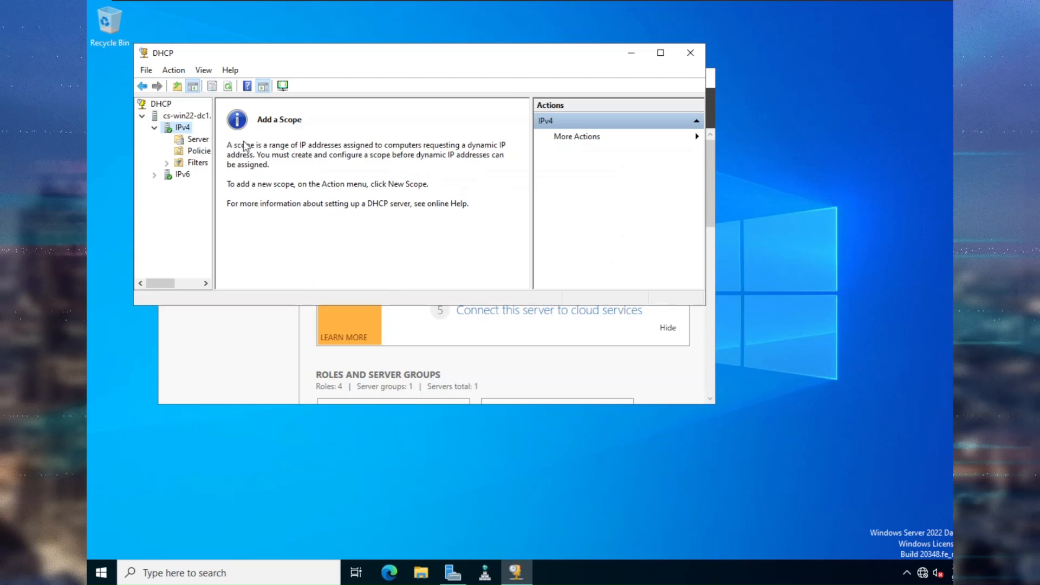
right_click(178, 128)
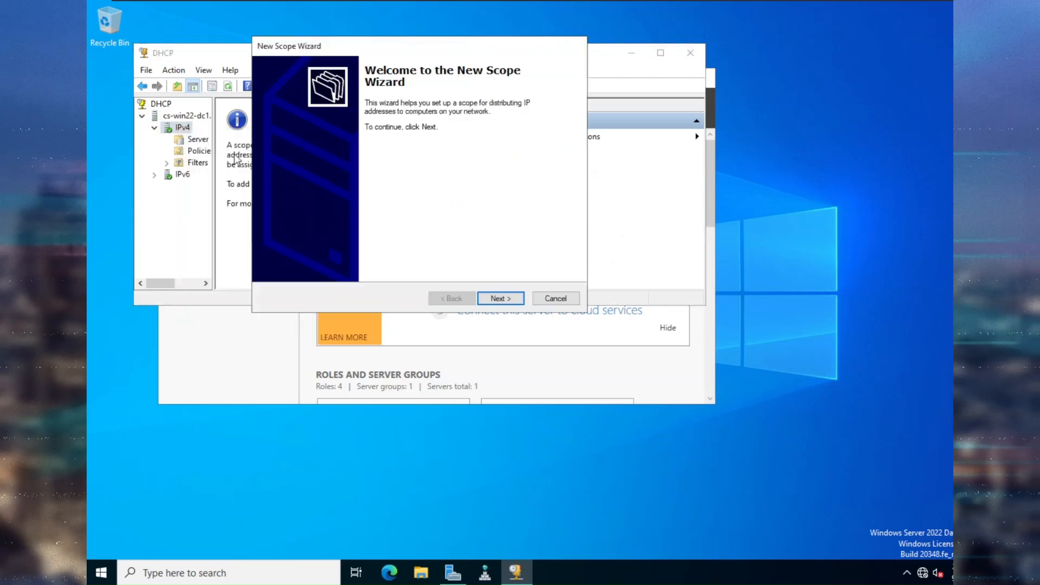
Name the new scope cybersentinalsIPv4 and continue to the IP Address Range page.
click(502, 297)
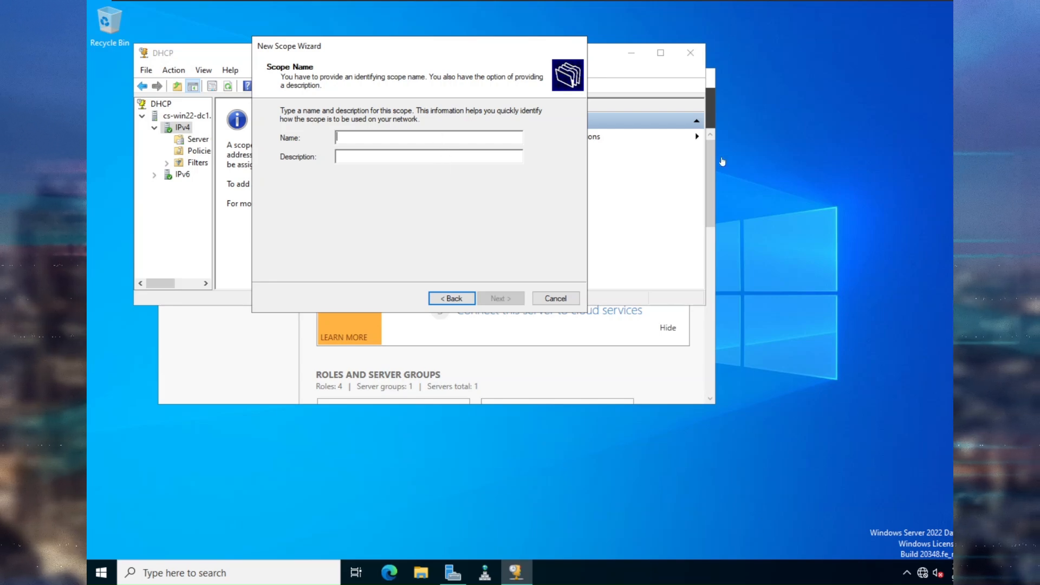
click(470, 138)
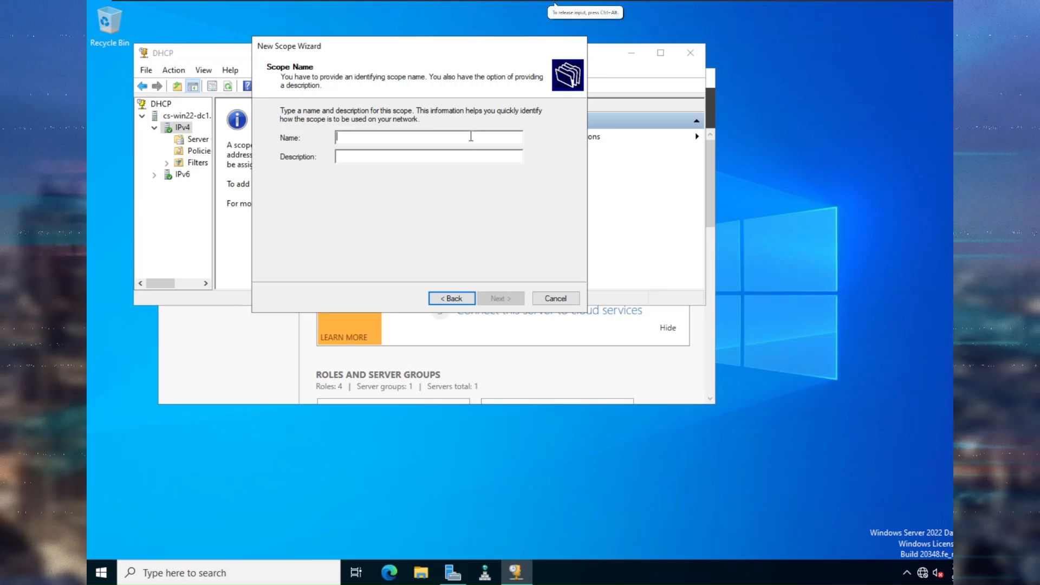
text(cyber)
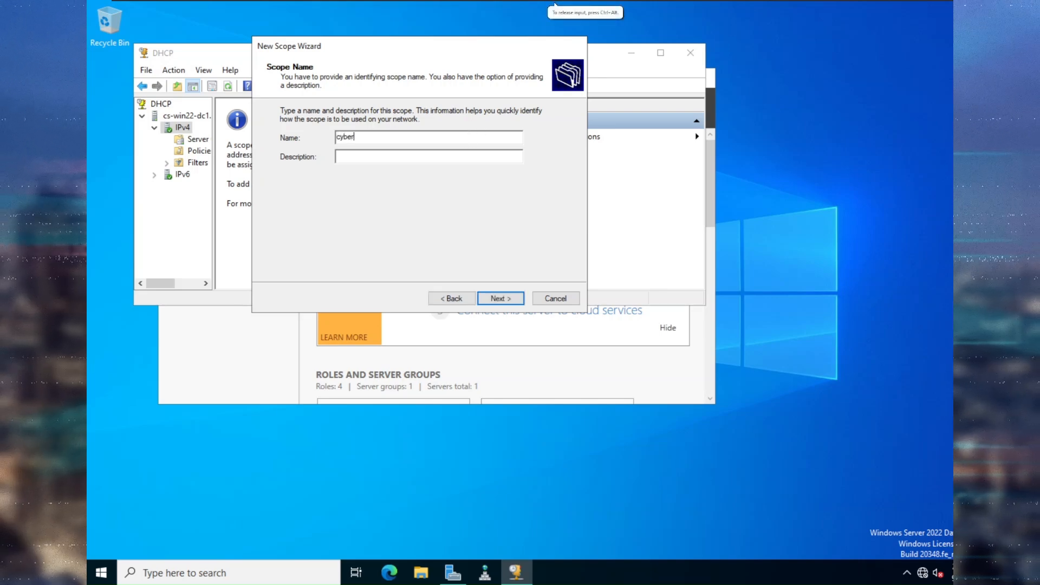
text(sentinals)
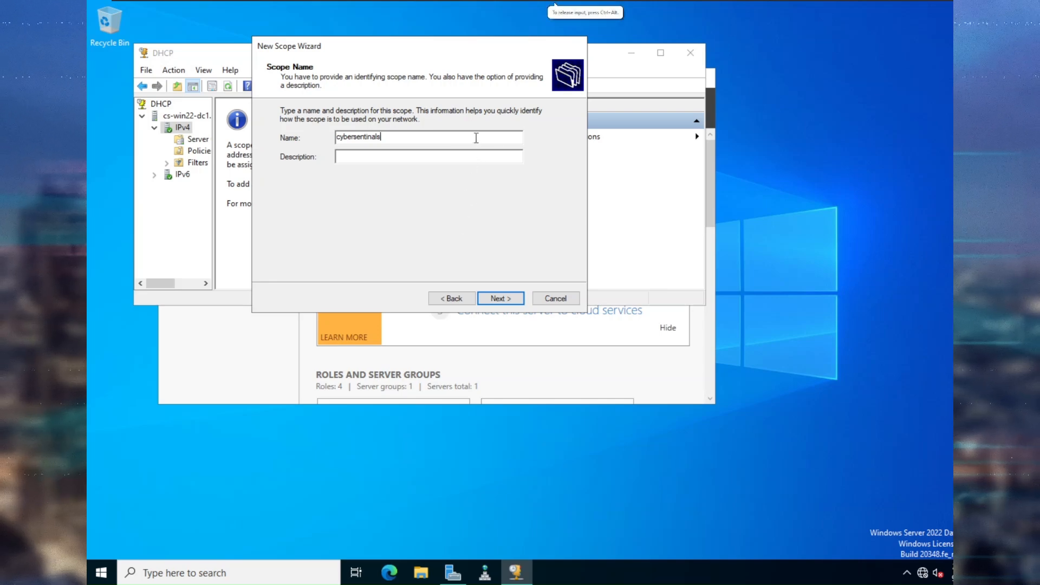
text(PV)
text(v4)
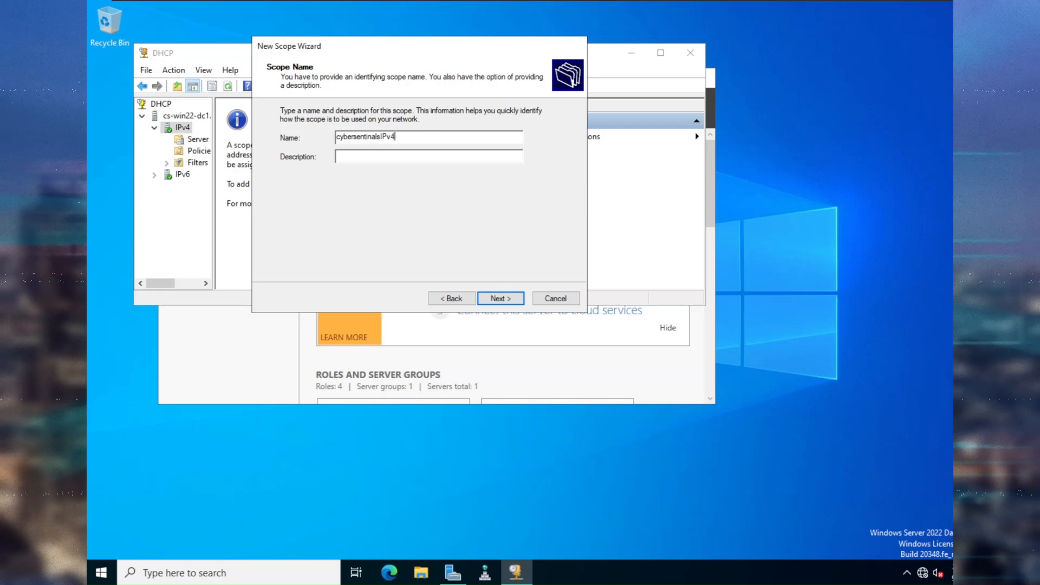
click(508, 297)
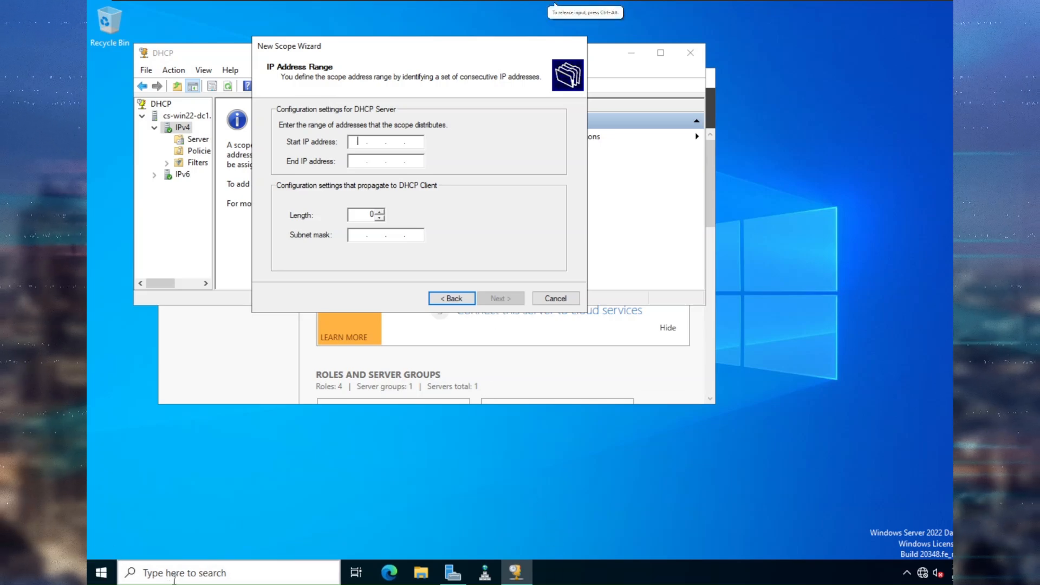
Run ipconfig in Command Prompt to read 192.168.153.2, mask 255.255.255.0, gateway 192.168.153.1.
click(191, 577)
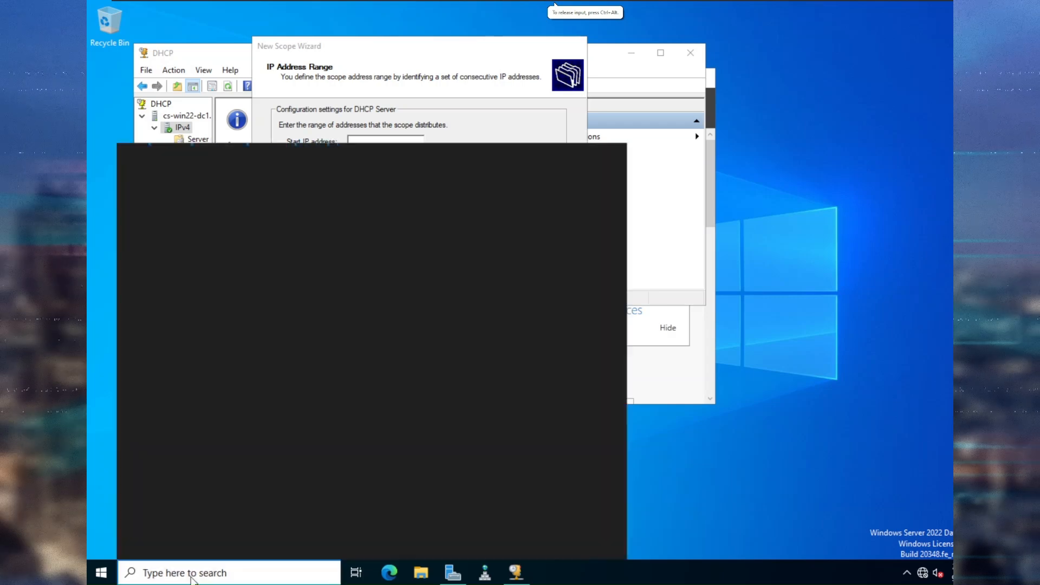
text(cmd)
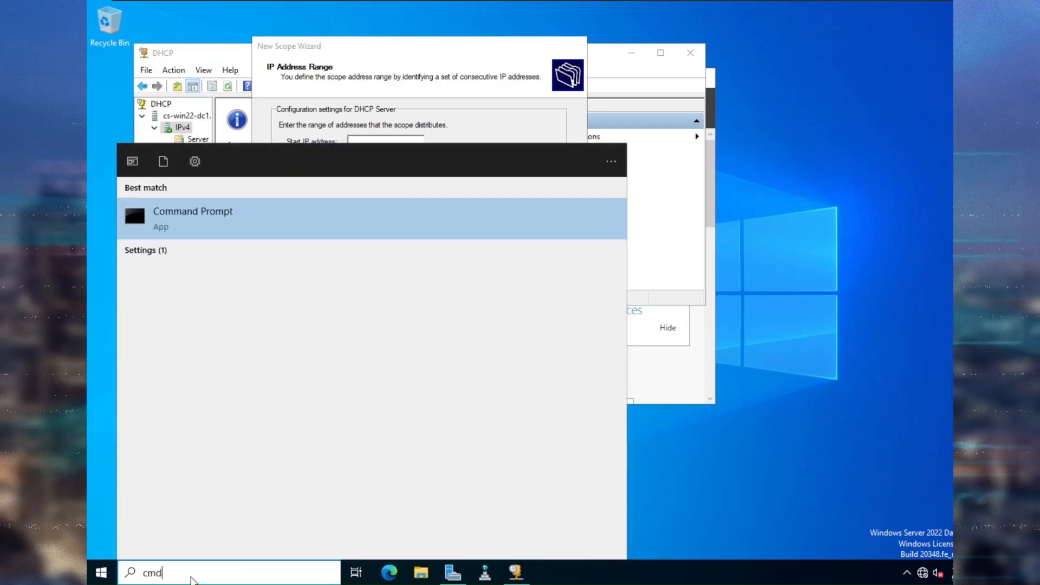
key(Return)
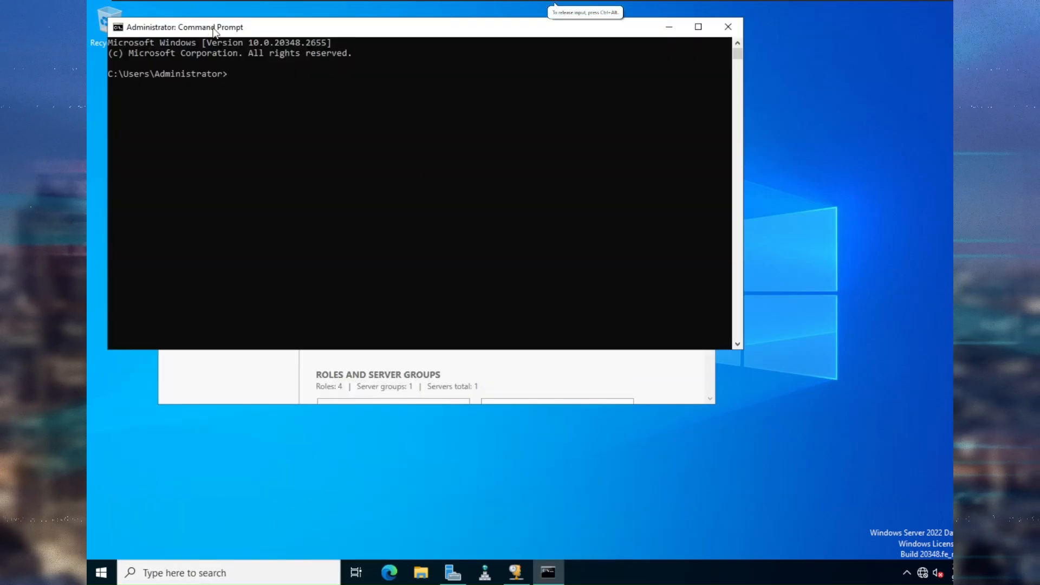
drag(261, 32, 670, 223)
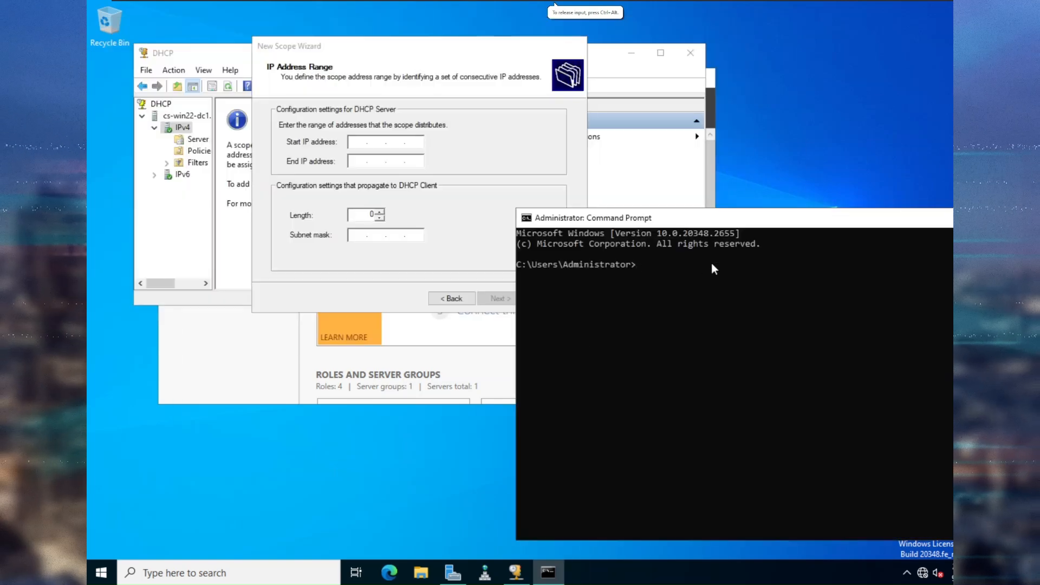
click(713, 265)
text(i)
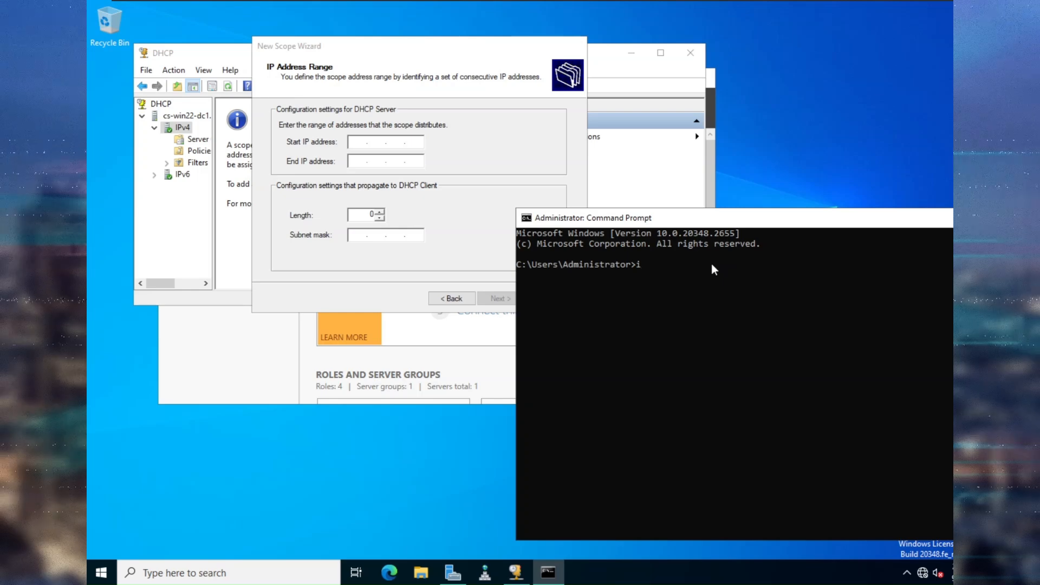
text(pconfig)
key(Return)
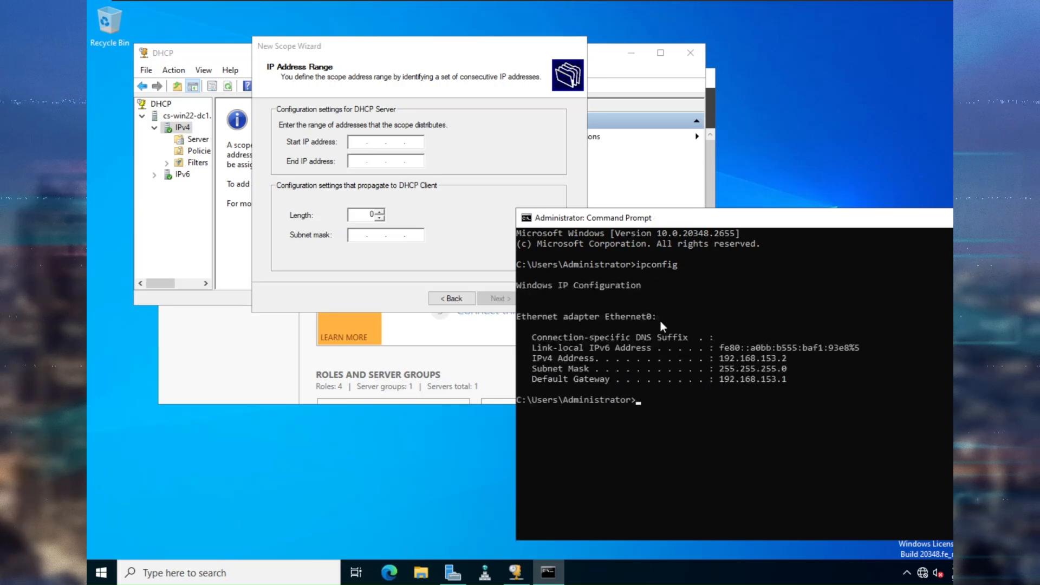
click(357, 141)
Enter the scope range 192.168.153.25 to 192.168.153.200, giving length 24 and mask 255.255.255.0.
text(192 . 168 . 153 .)
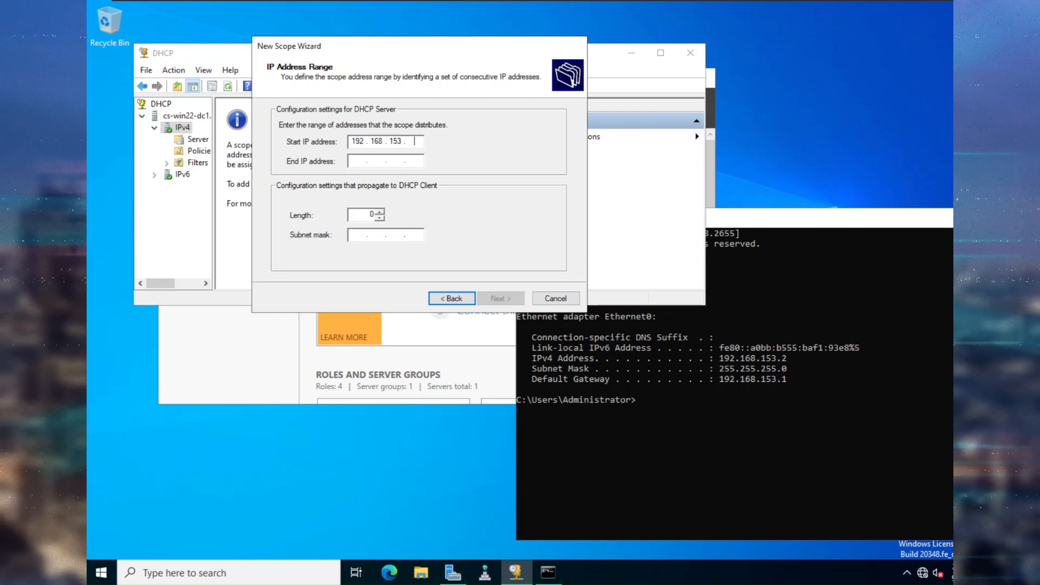
text(25)
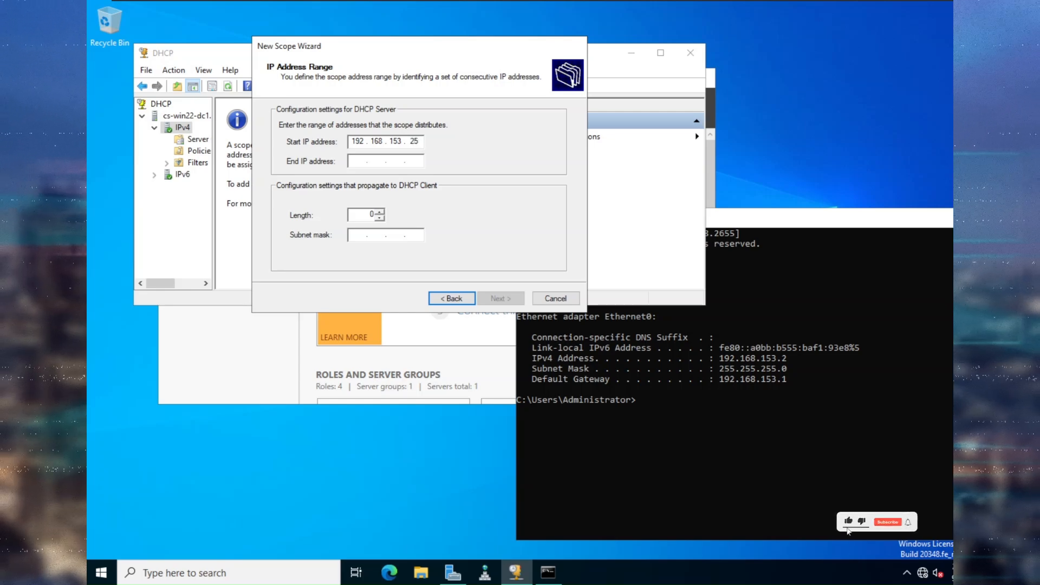
key(Tab)
text(192 . 16)
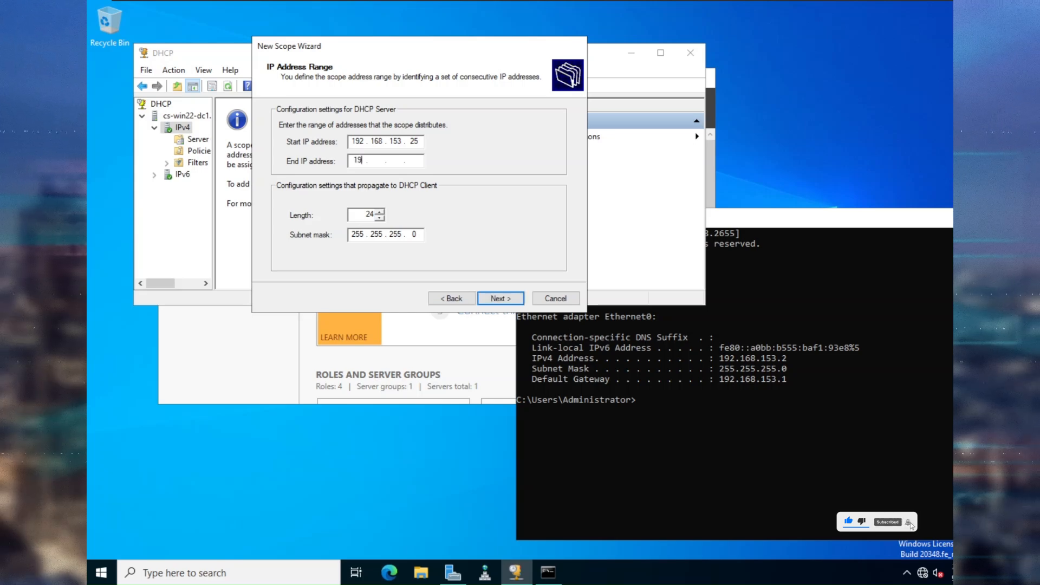
text(8 . )
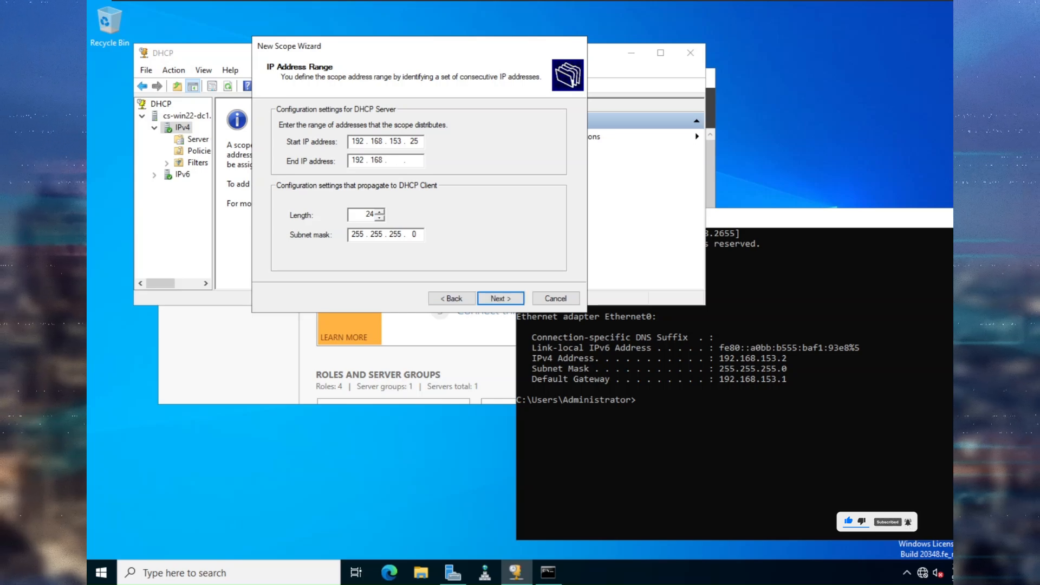
text(153 . )
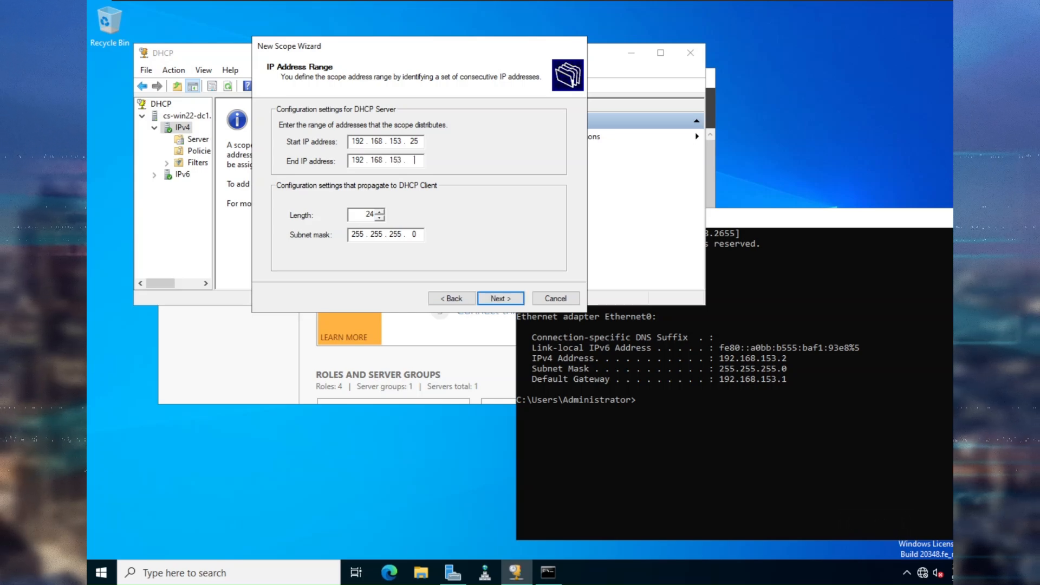
text(200)
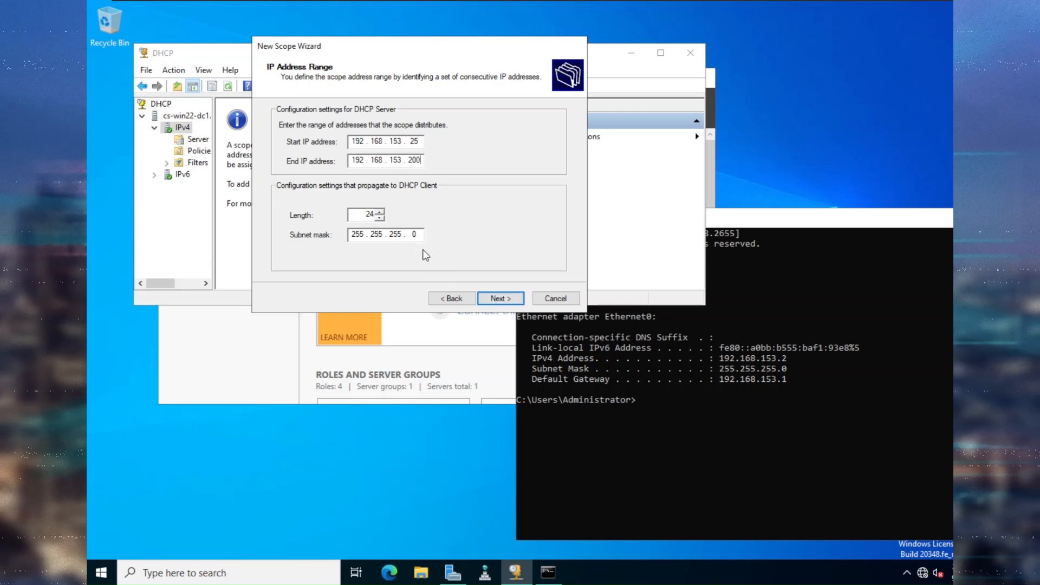
Add no exclusions, keep the default lease duration, and choose to configure DHCP options now.
click(495, 297)
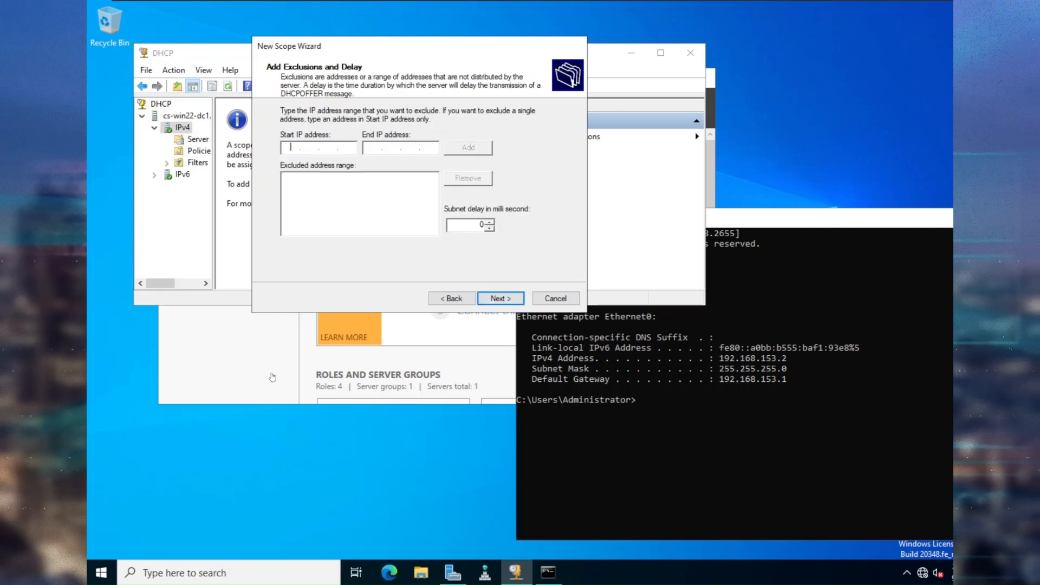
click(494, 300)
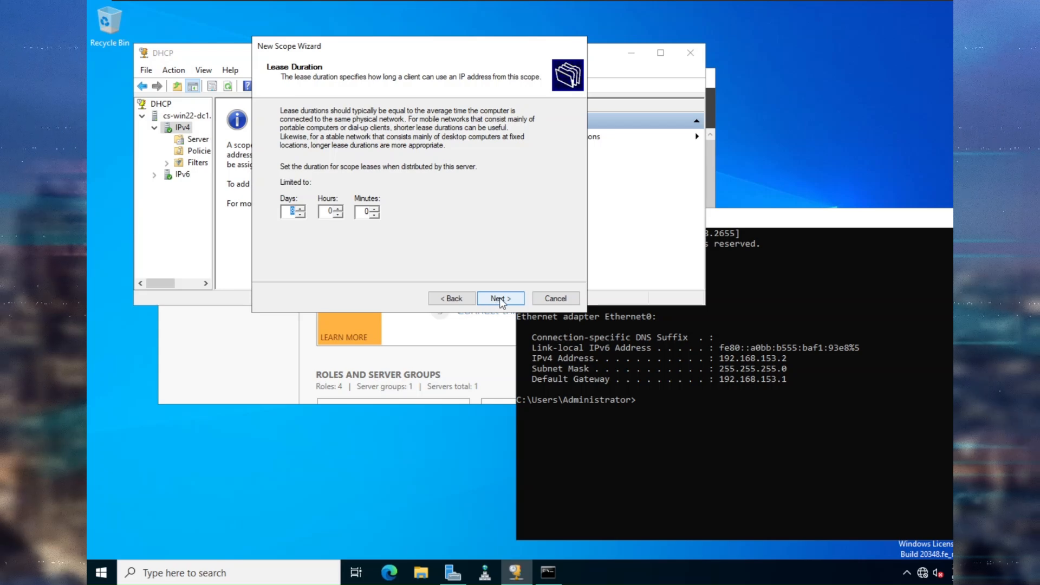
click(499, 298)
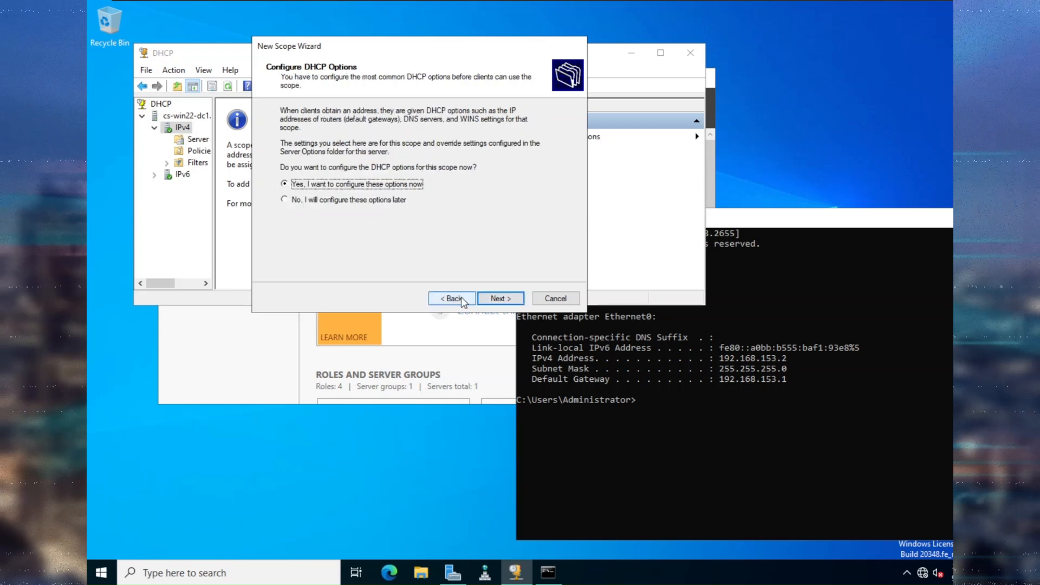
click(460, 298)
click(513, 301)
click(513, 298)
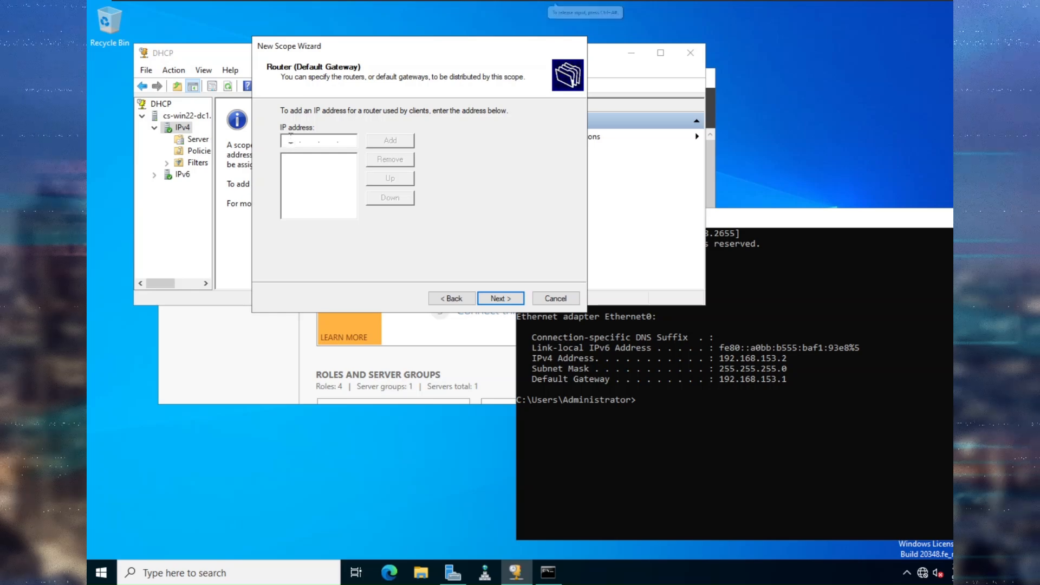
Add 192.168.153.254 as the scope's router (default gateway) address.
text(192 . )
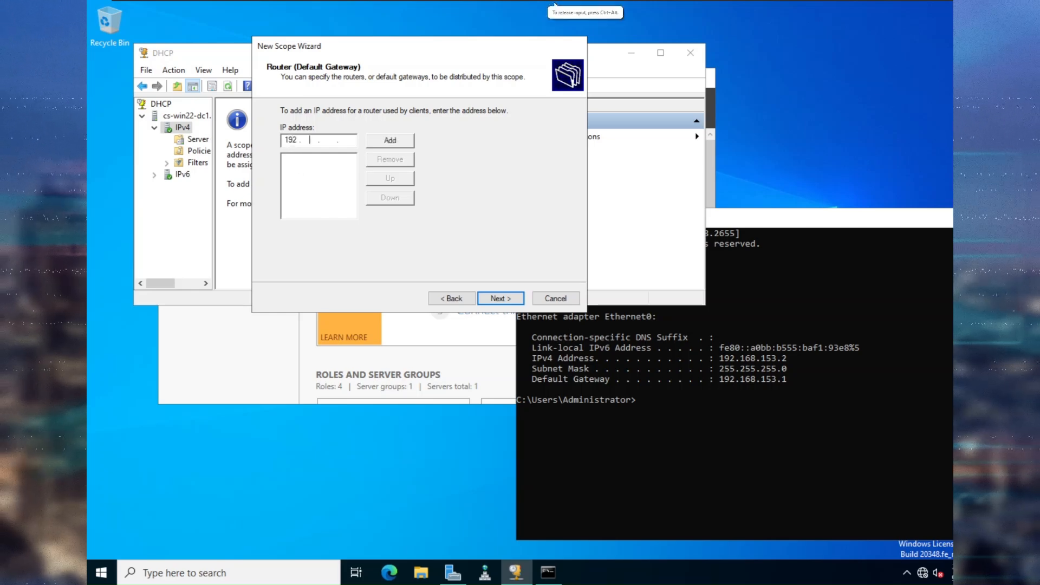
text(168 . 153 .)
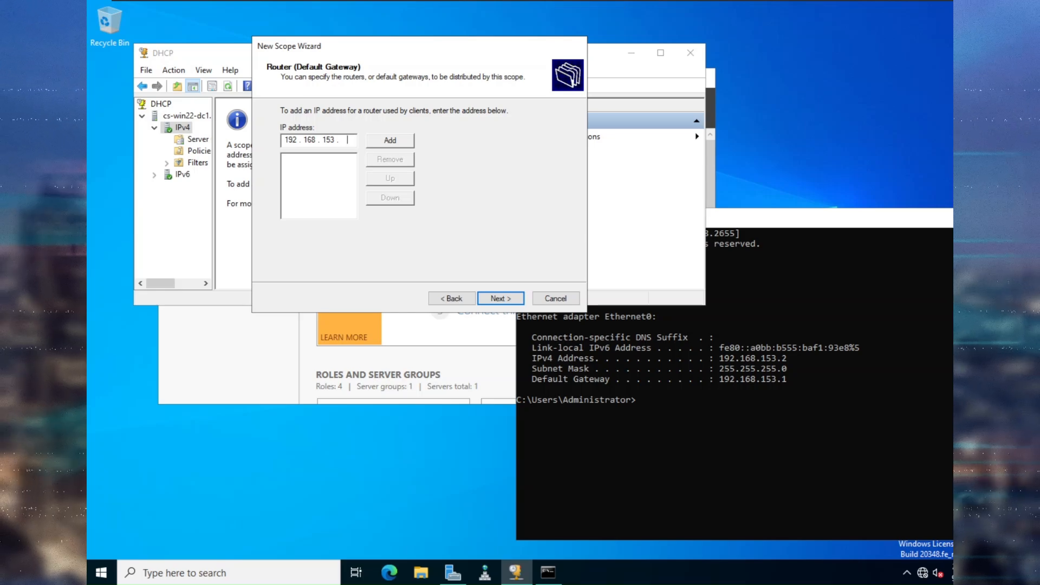
text( 254)
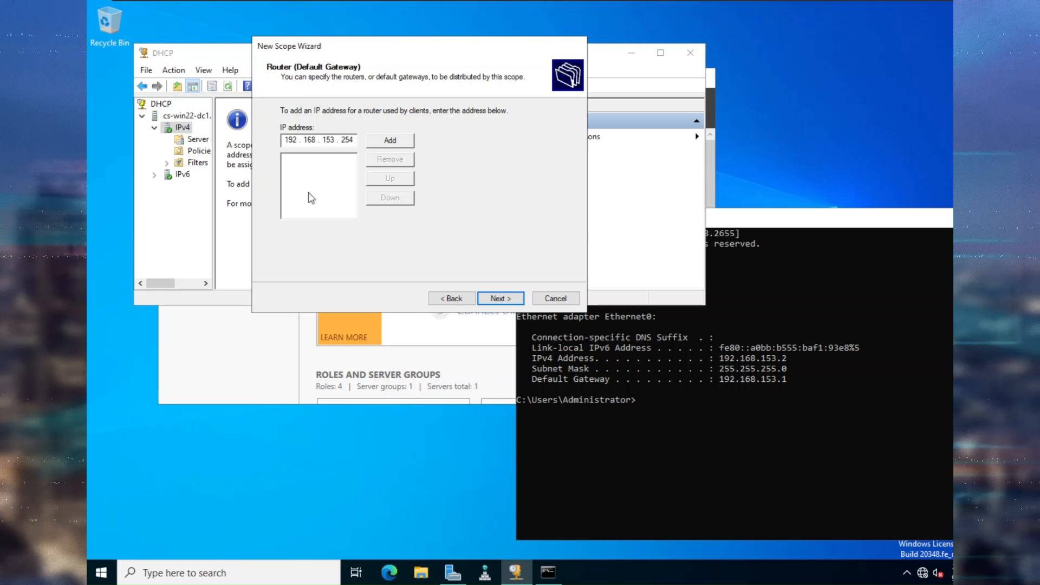
click(392, 143)
click(499, 299)
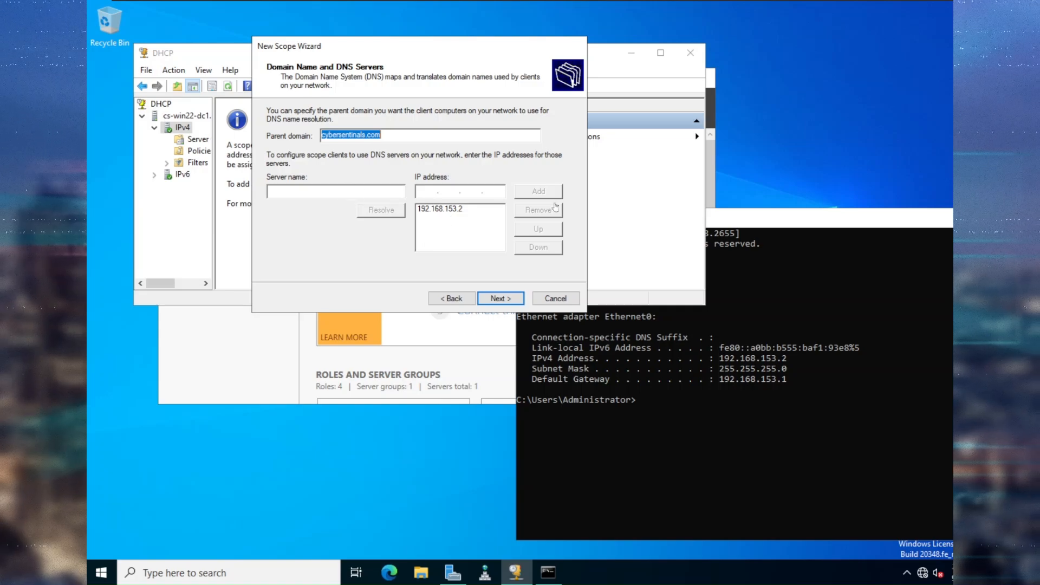
Accept DNS domain cybersentinals.com, skip WINS, activate the scope now, and finish the wizard.
click(510, 298)
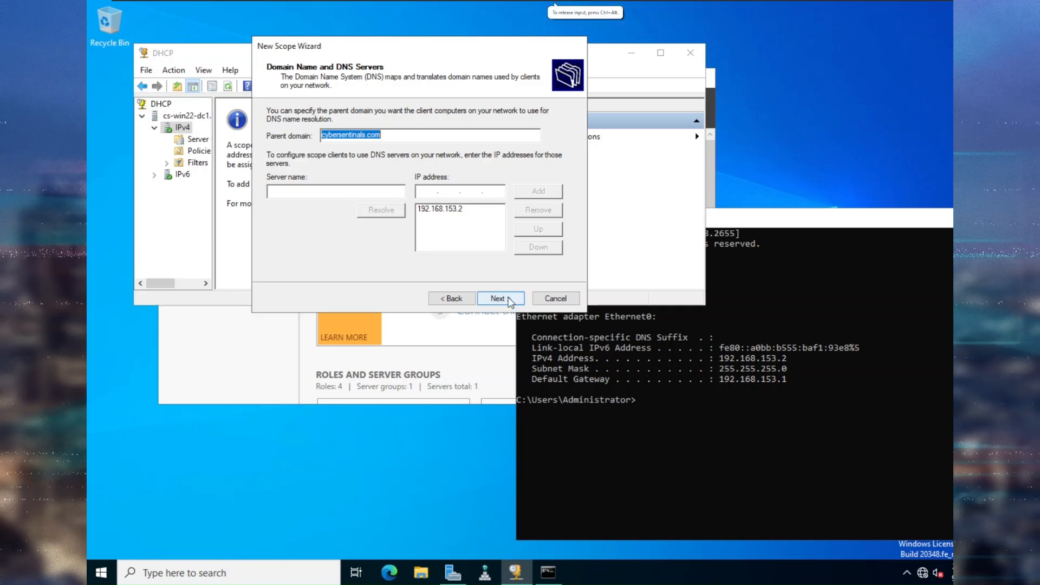
click(509, 298)
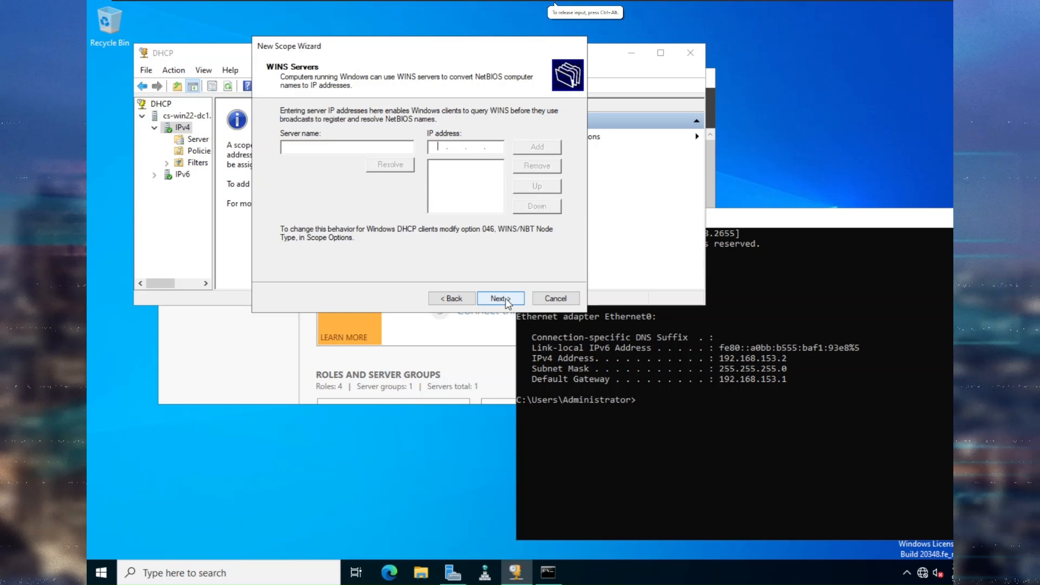
click(505, 297)
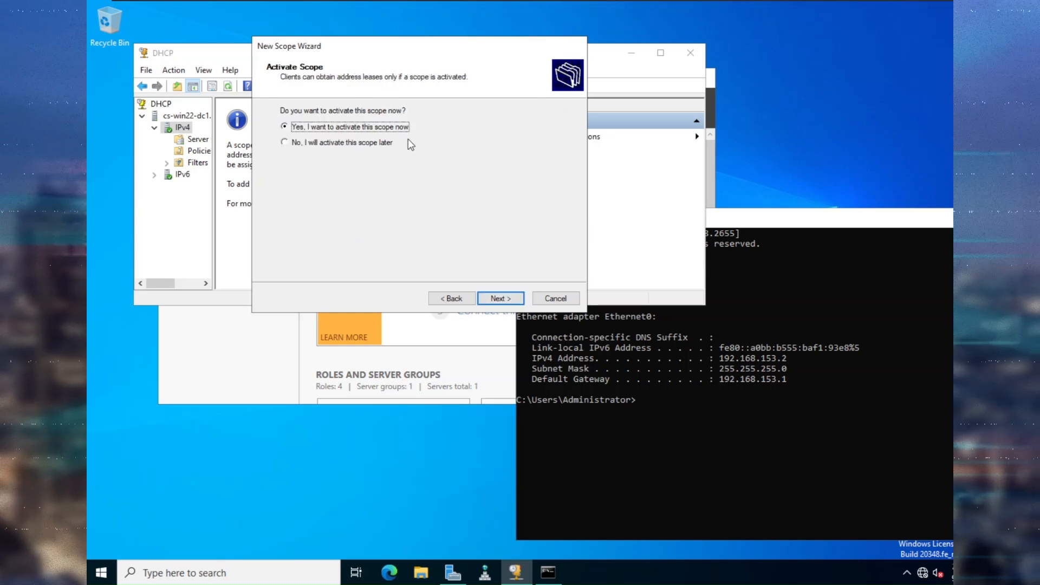
click(499, 297)
click(509, 298)
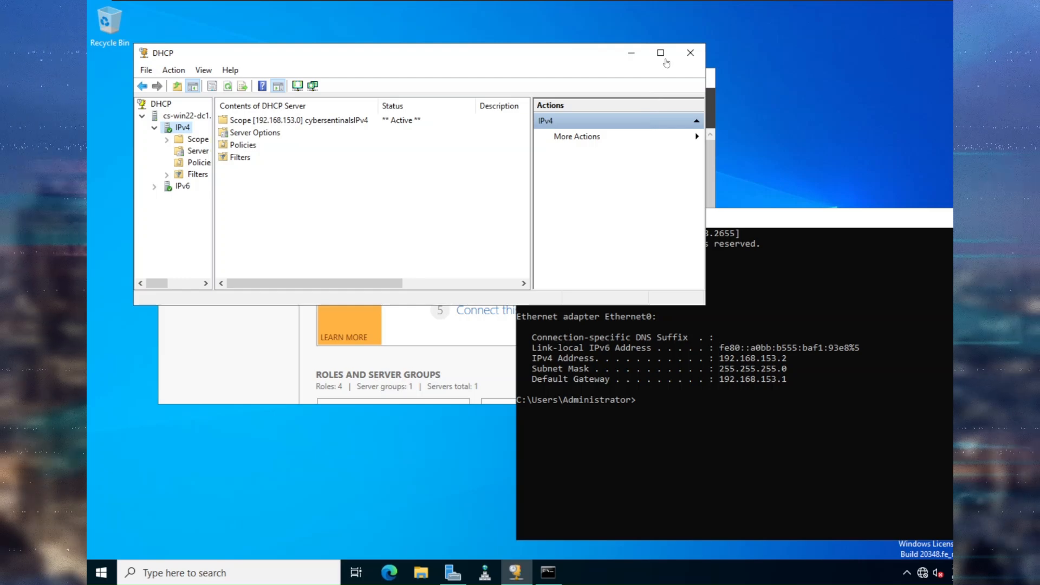
Minimize the DHCP console, Server Manager and Command Prompt windows.
click(633, 55)
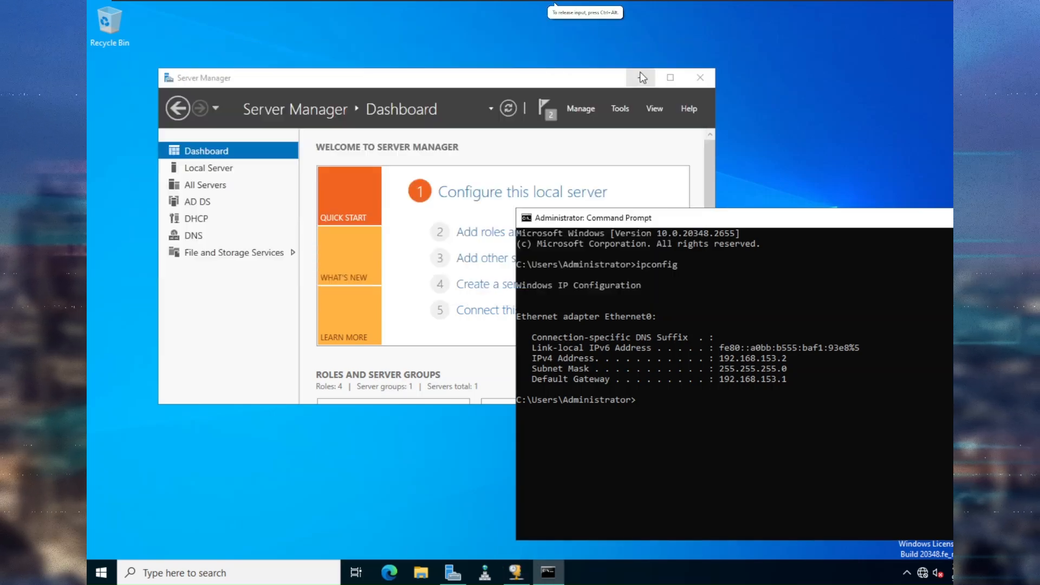
click(640, 73)
click(640, 73)
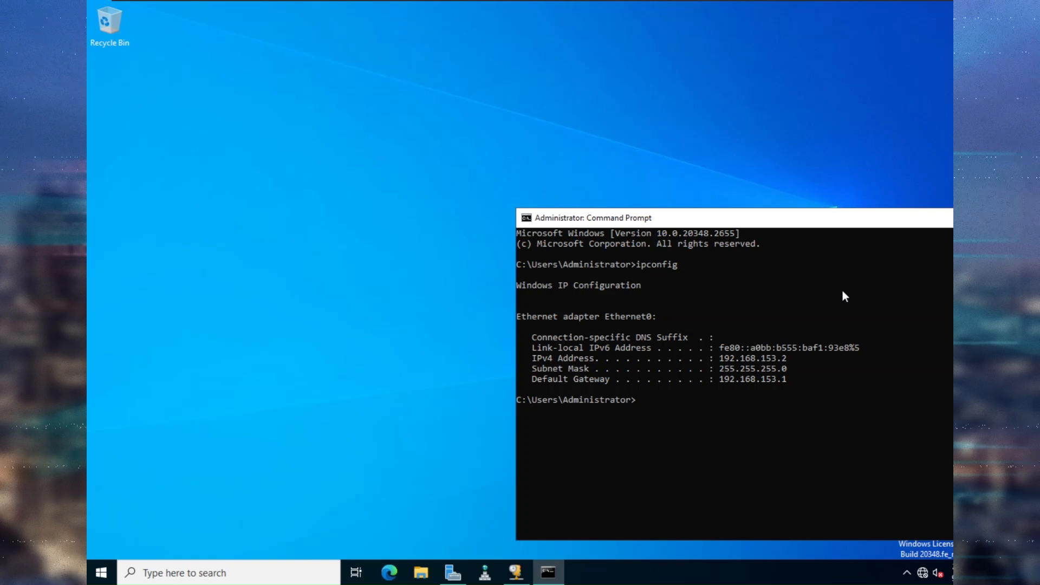
drag(915, 213, 656, 123)
click(796, 125)
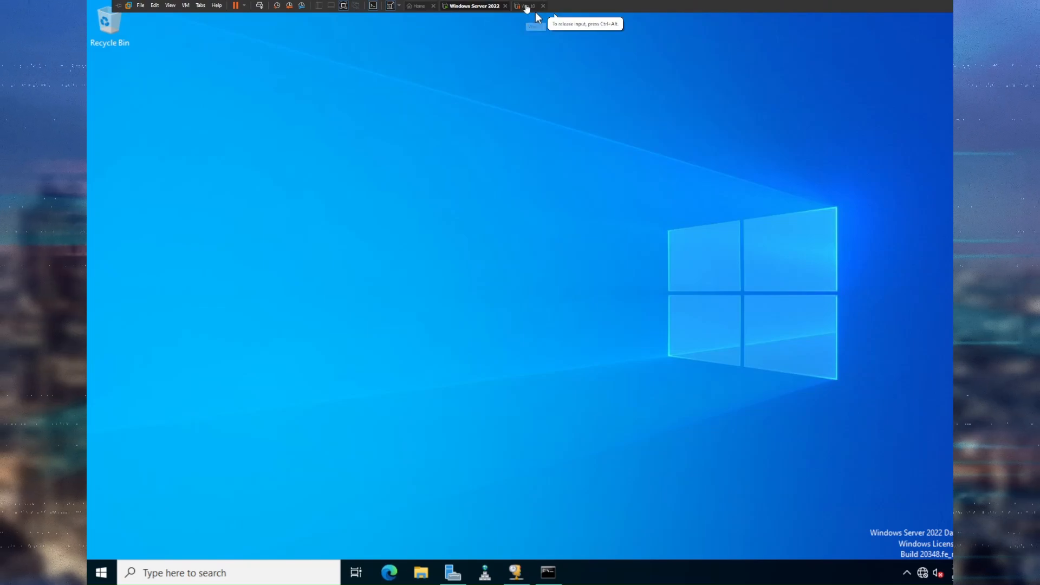
Resume the suspended Windows 10 VM and sign in with the account password.
click(525, 6)
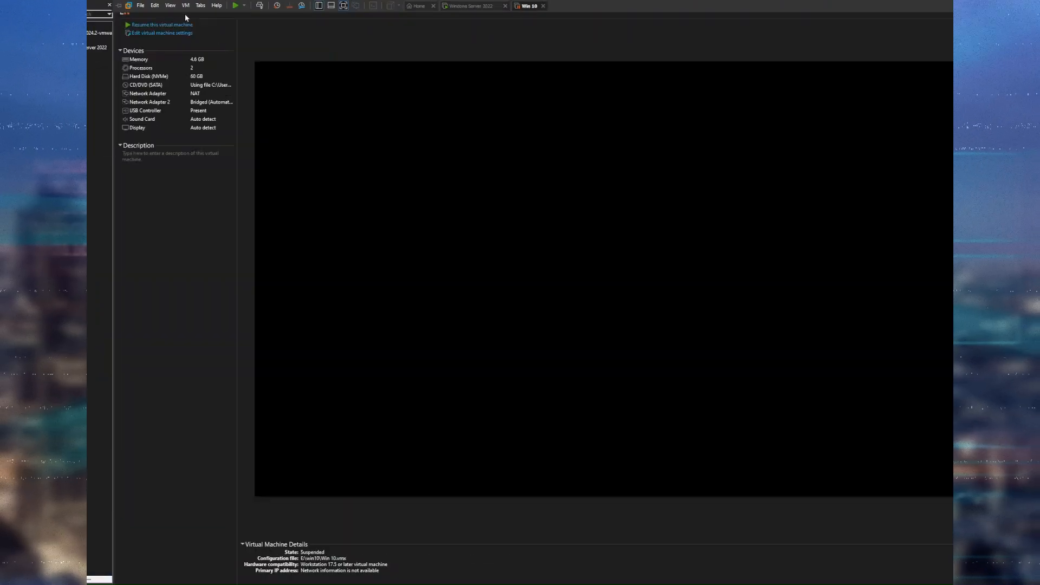
click(163, 24)
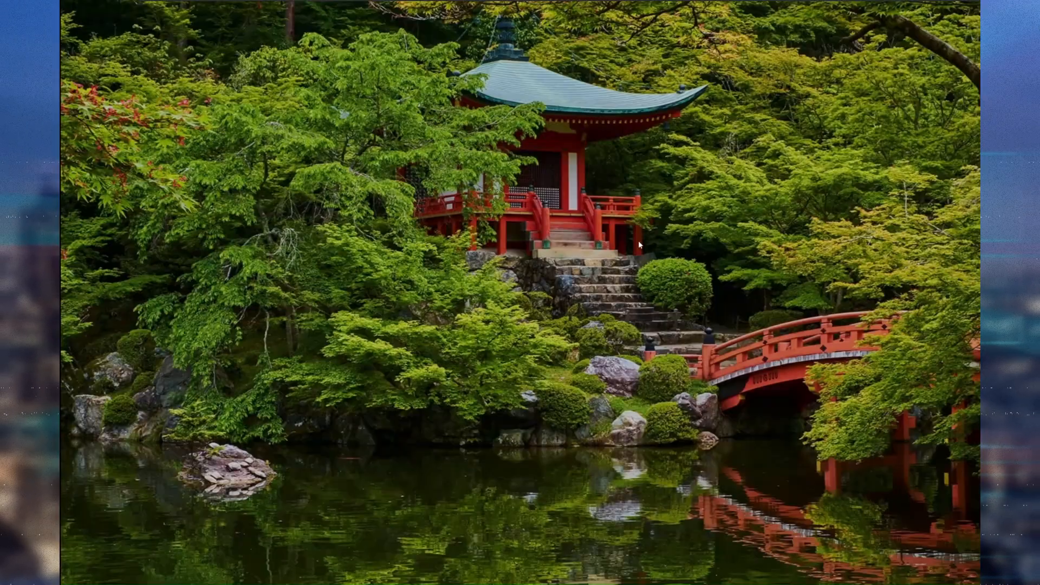
click(638, 240)
text(••••••••)
key(Return)
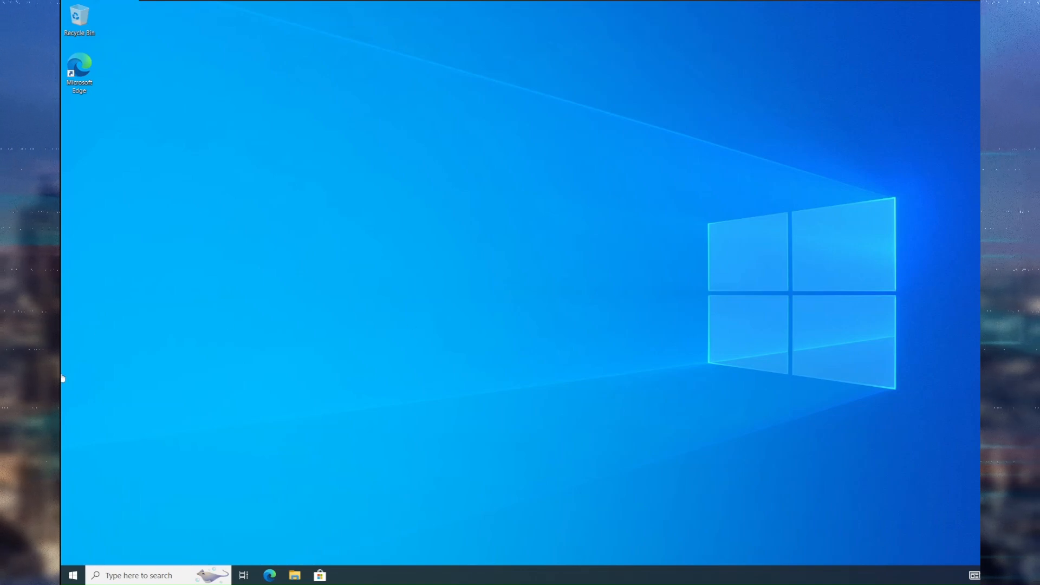
Launch Command Prompt on the client and run ipconfig to check its leased address.
click(134, 576)
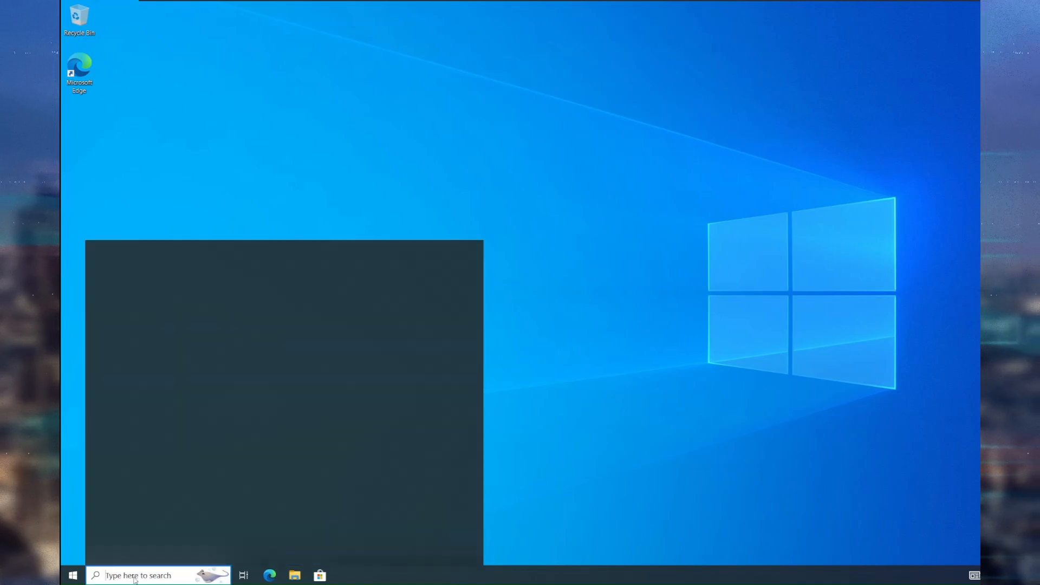
text(cmd)
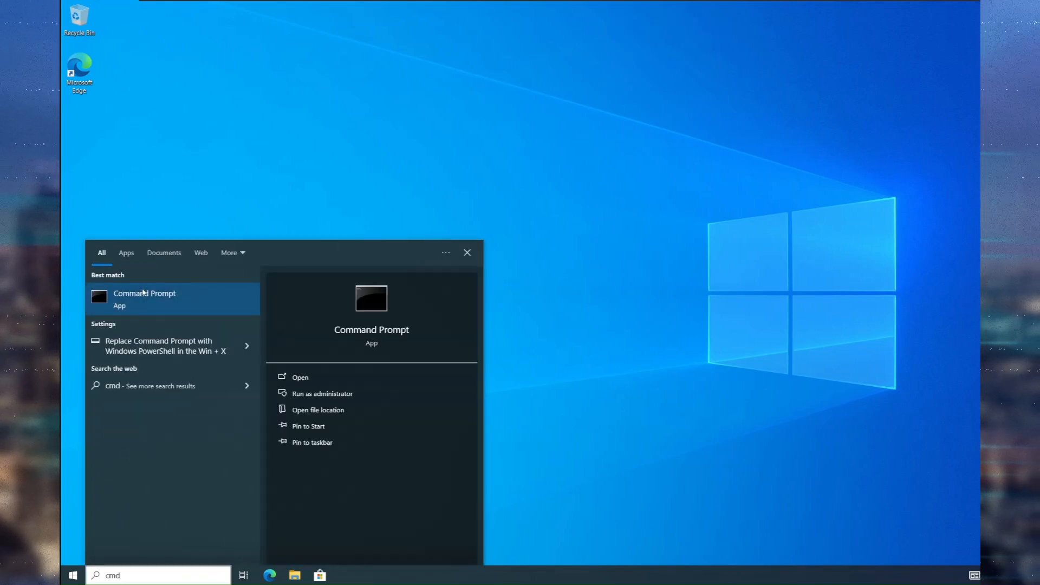
click(151, 301)
text(ipconfig)
key(Return)
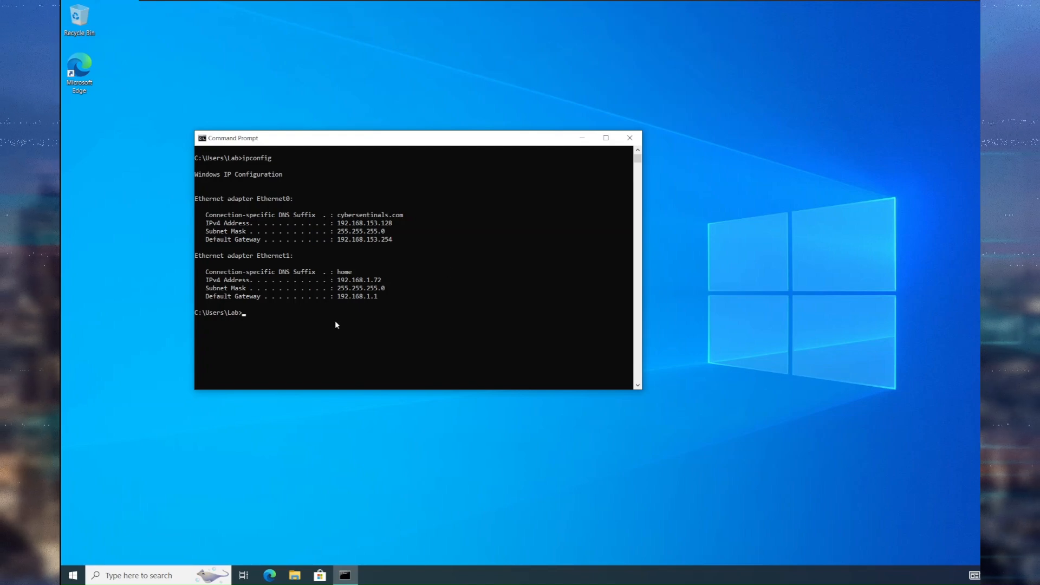
Run ipconfig /all and scroll through the detailed output.
text(ipconfig /all)
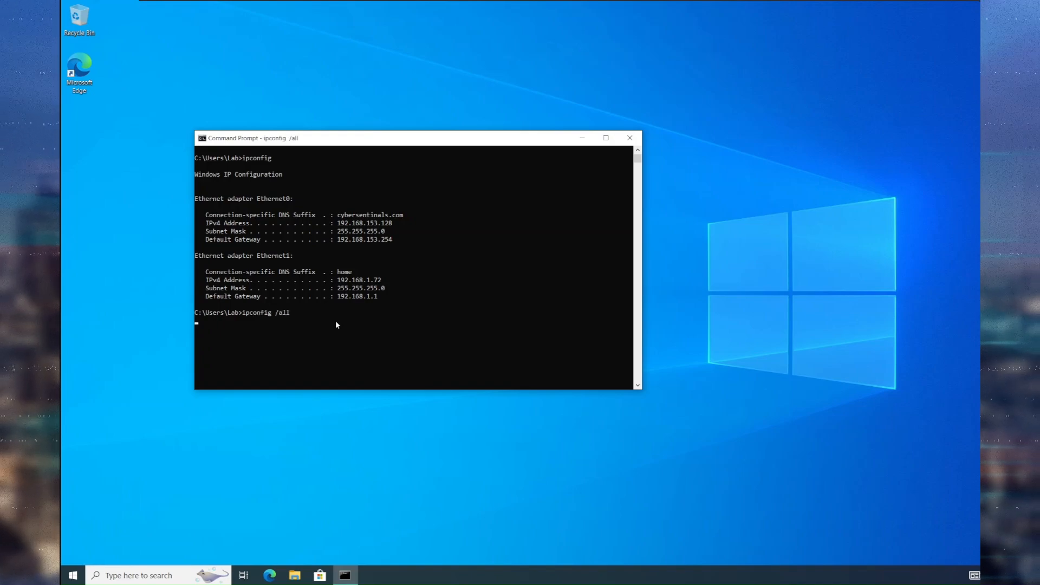
key(Return)
scroll(336, 324, up, 12)
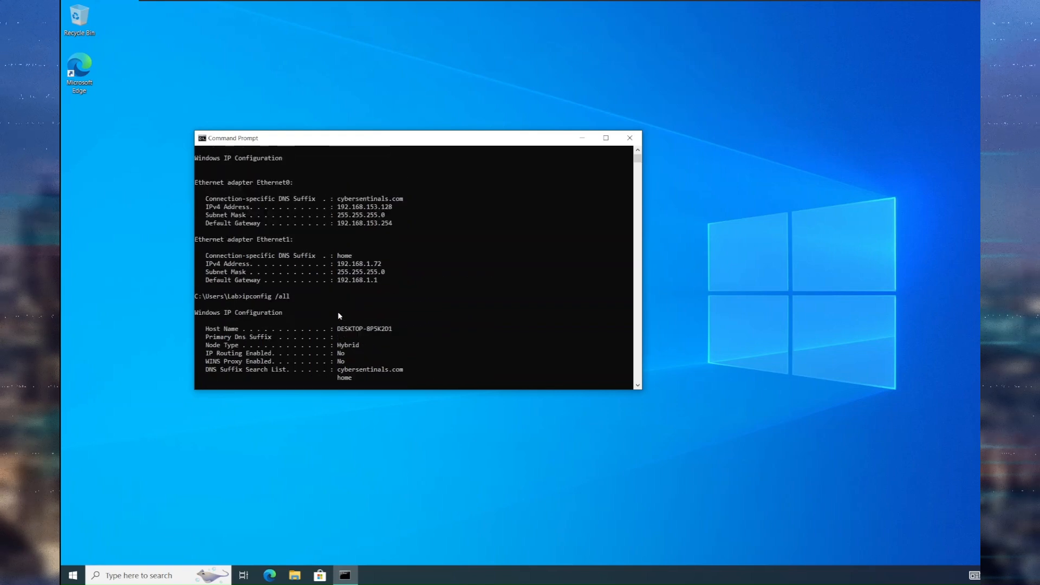
scroll(337, 314, down, 4)
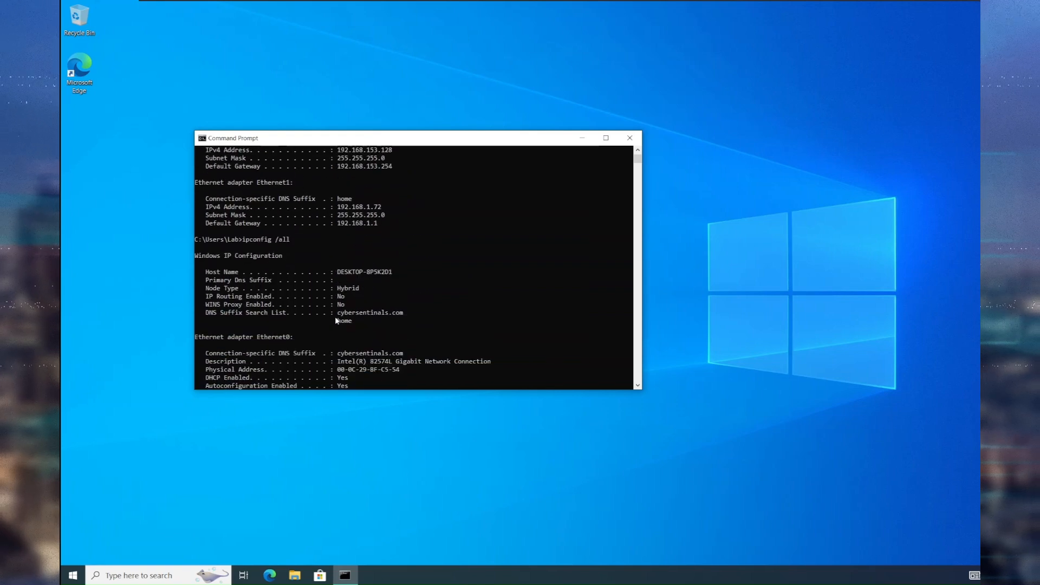
scroll(336, 314, down, 1)
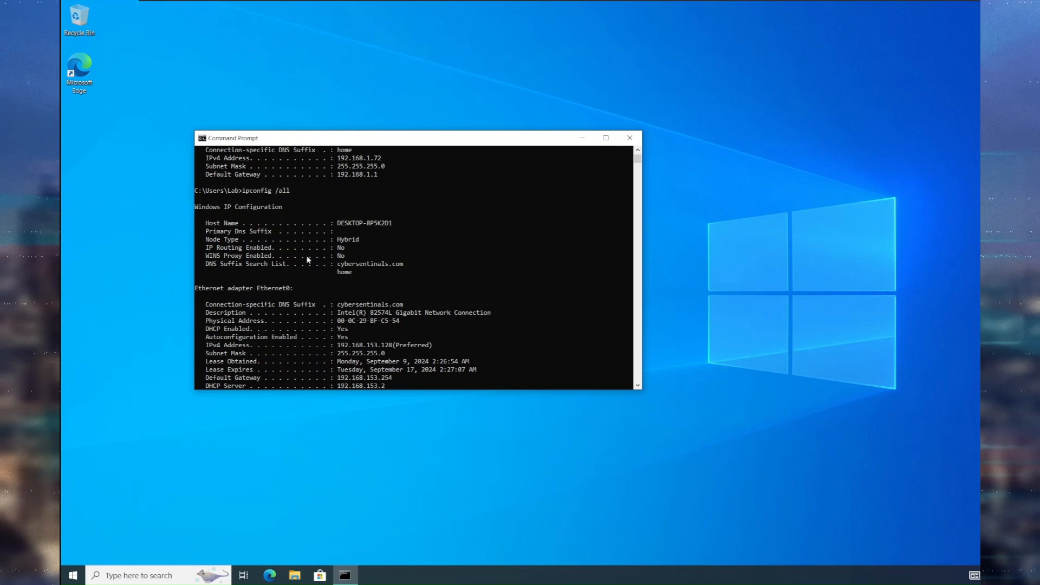
scroll(326, 287, down, 2)
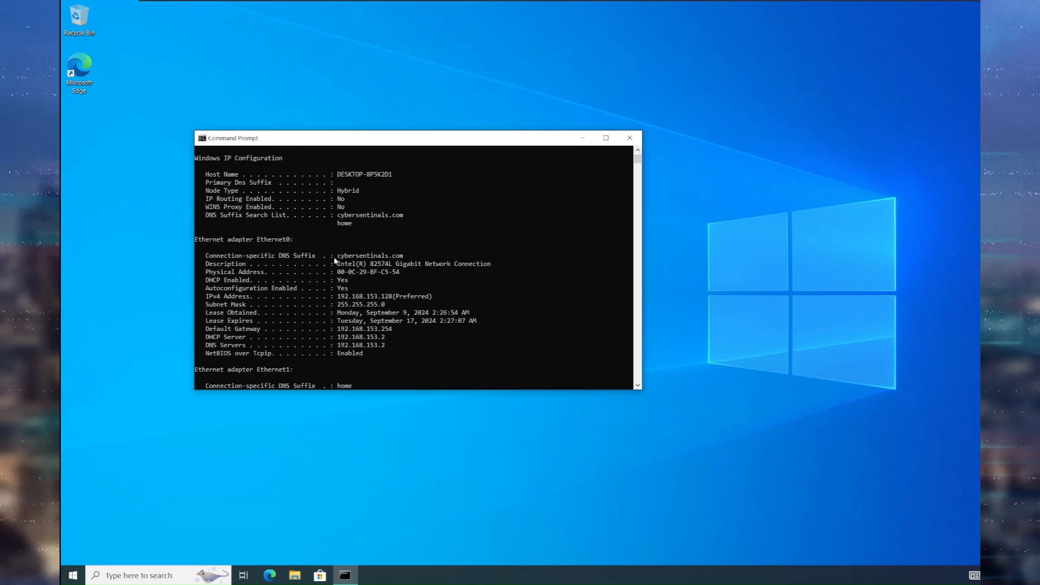
Highlight the cybersentinals.com DNS suffix and the 192.168.153.2 DHCP and DNS server lines.
drag(411, 258, 333, 257)
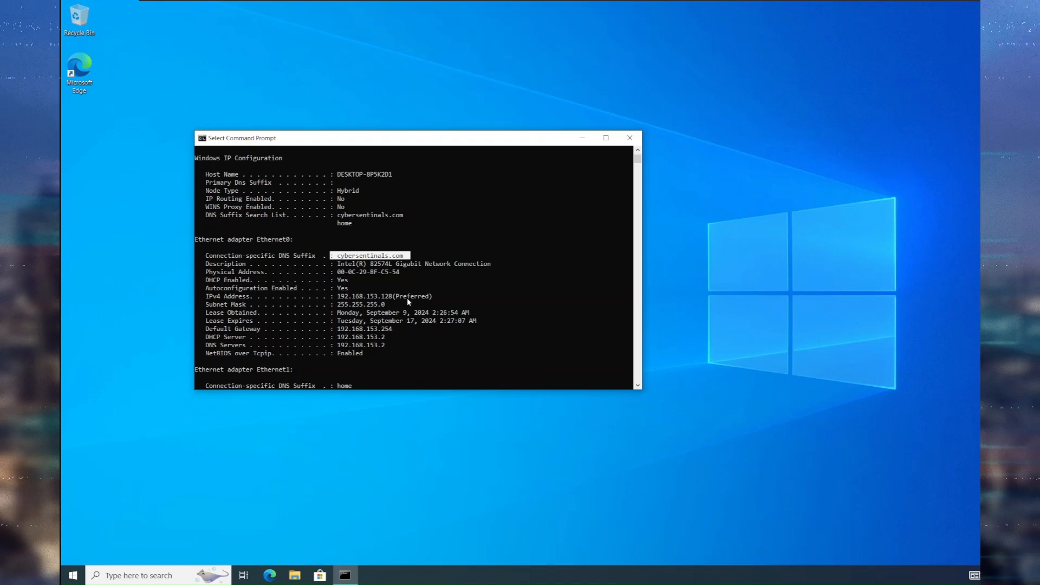
scroll(408, 302, down, 4)
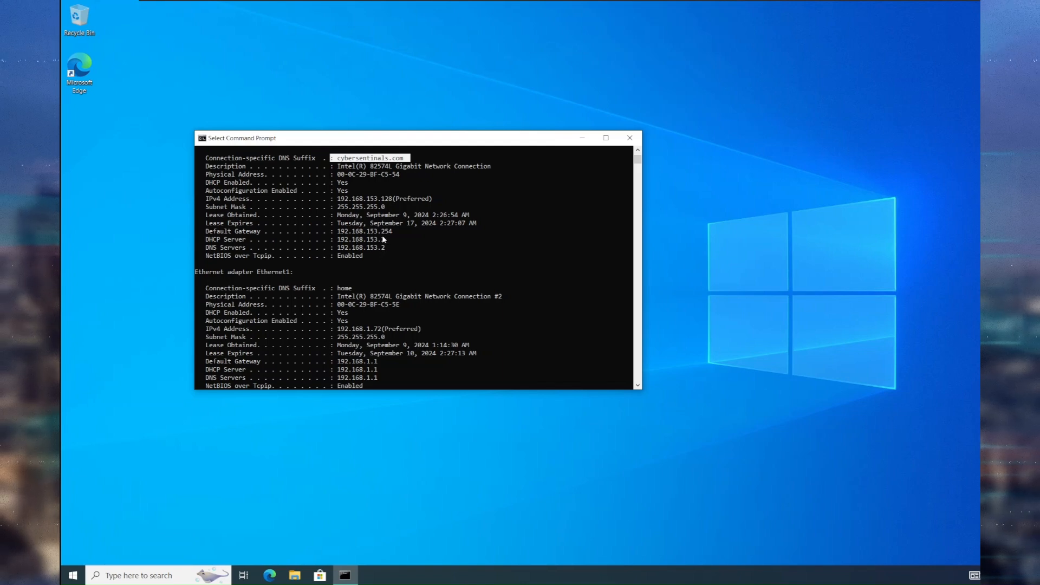
drag(383, 239, 386, 253)
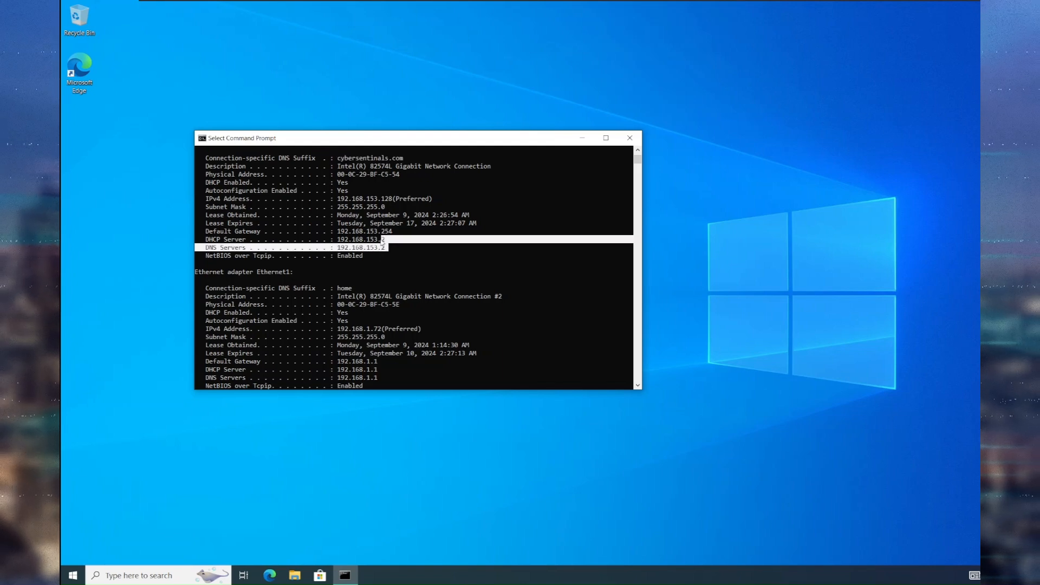
click(383, 248)
scroll(390, 267, down, 6)
scroll(390, 267, up, 3)
scroll(390, 267, up, 1)
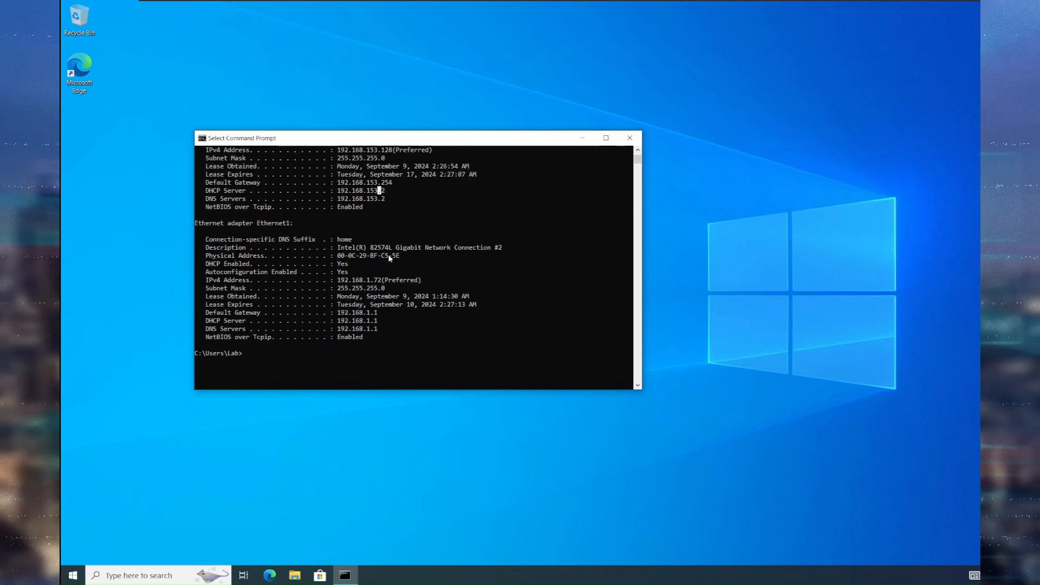
scroll(388, 259, up, 2)
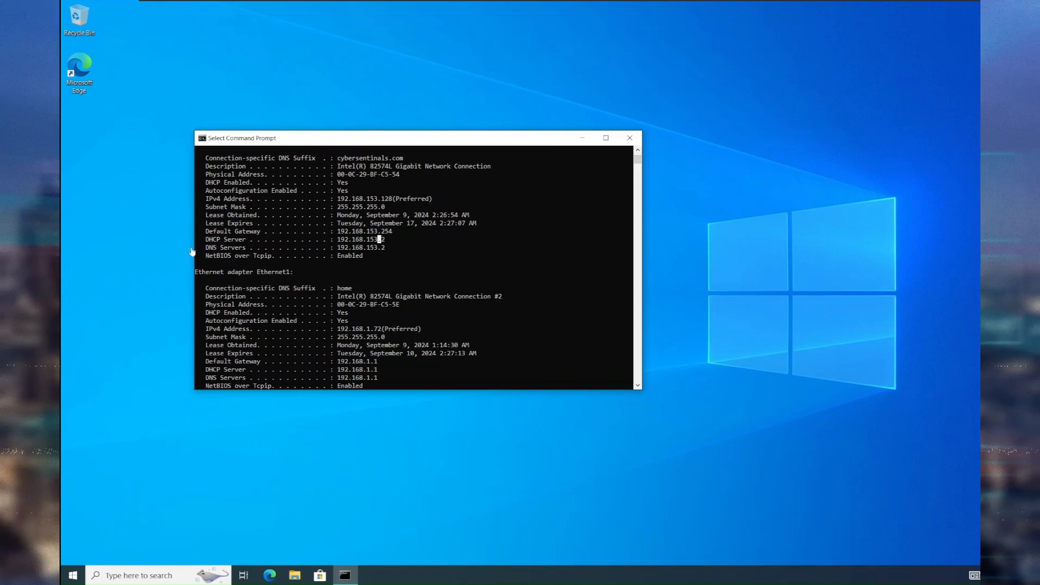
Open the About page under System in Windows Settings.
click(74, 566)
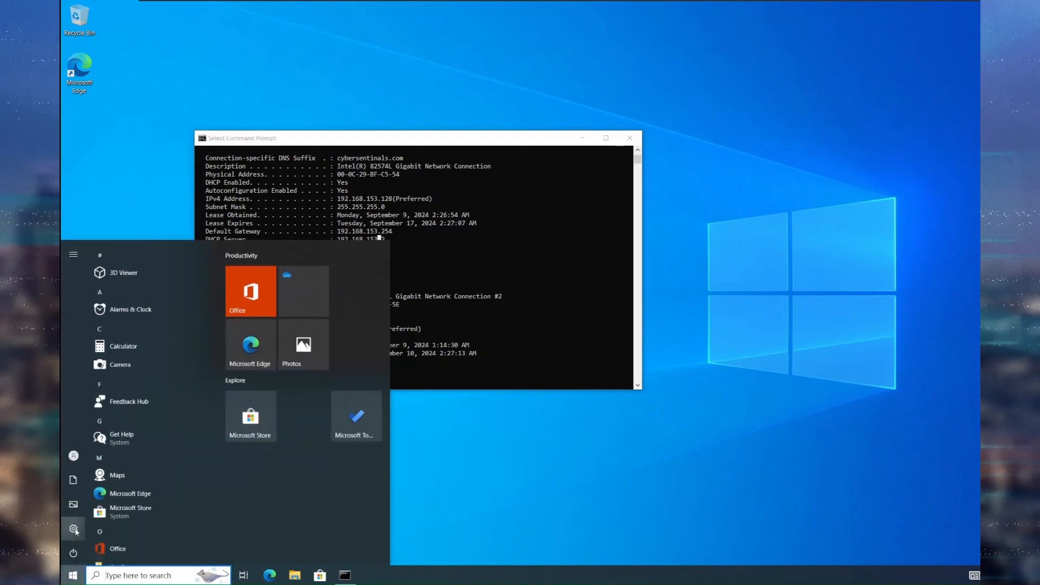
click(93, 525)
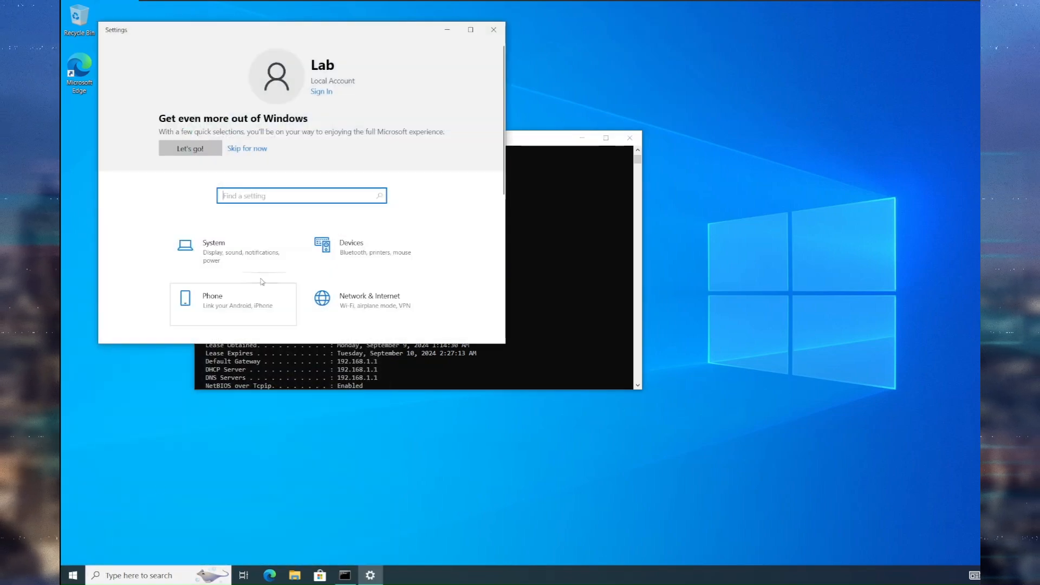
click(218, 246)
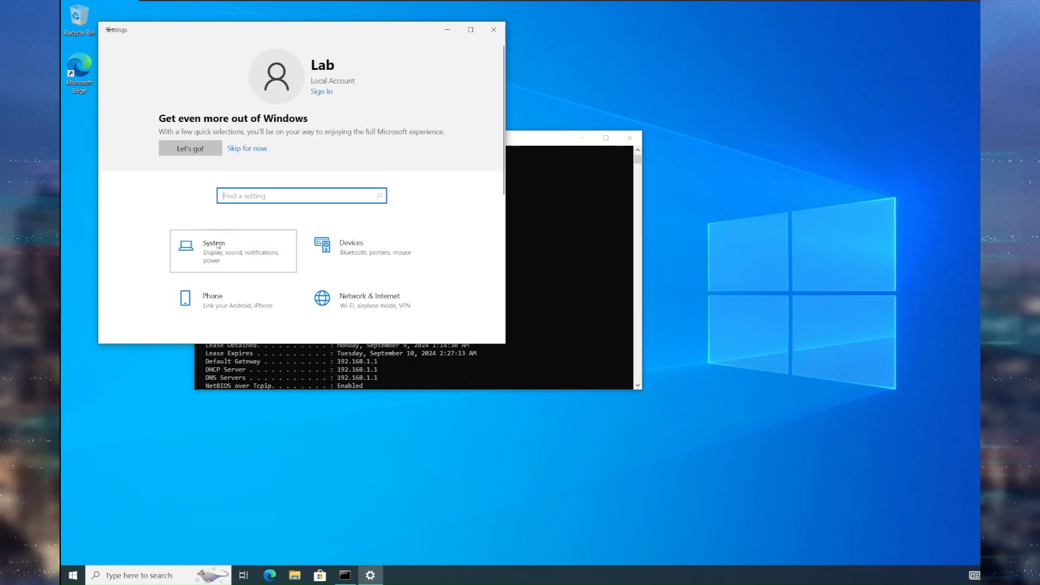
scroll(182, 219, down, 2)
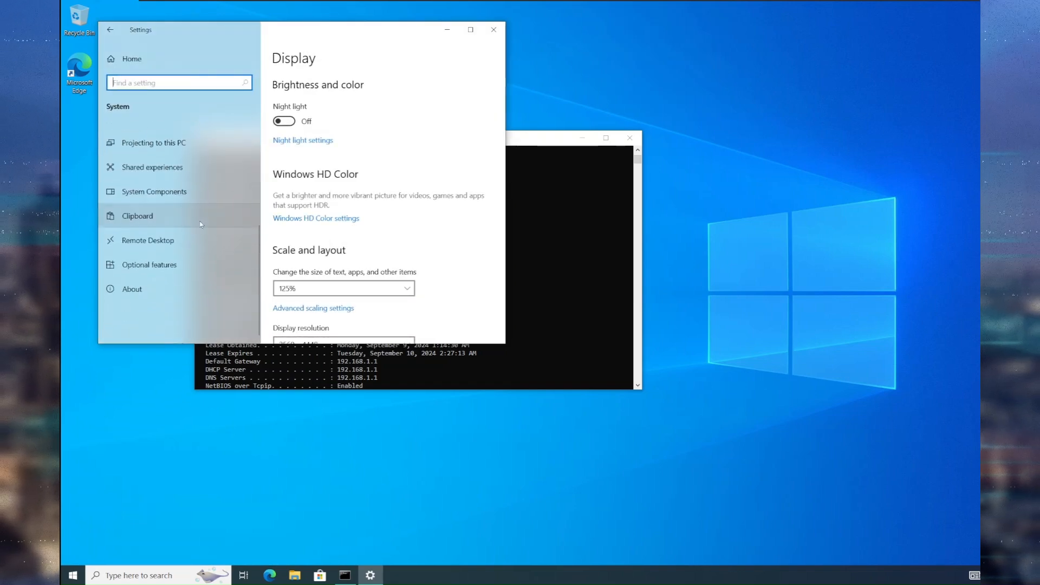
click(191, 287)
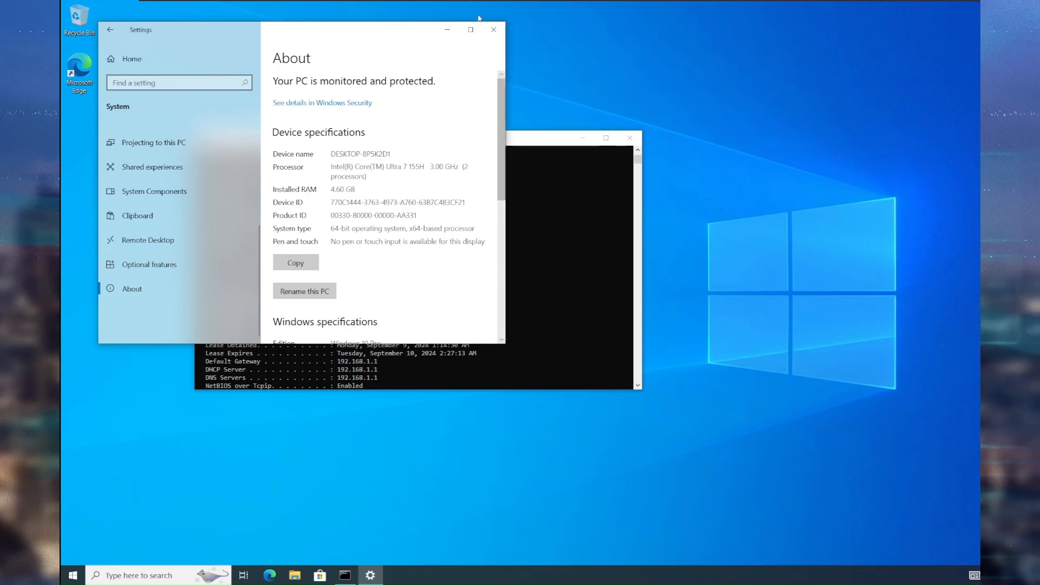
Open Advanced system settings and approve the administrator prompt.
drag(501, 323, 712, 323)
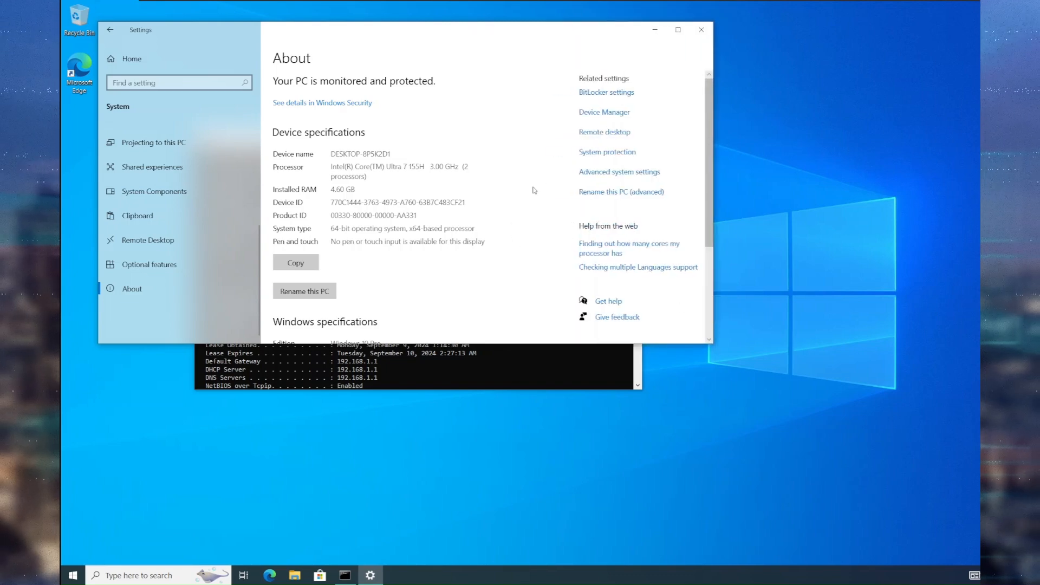
click(647, 172)
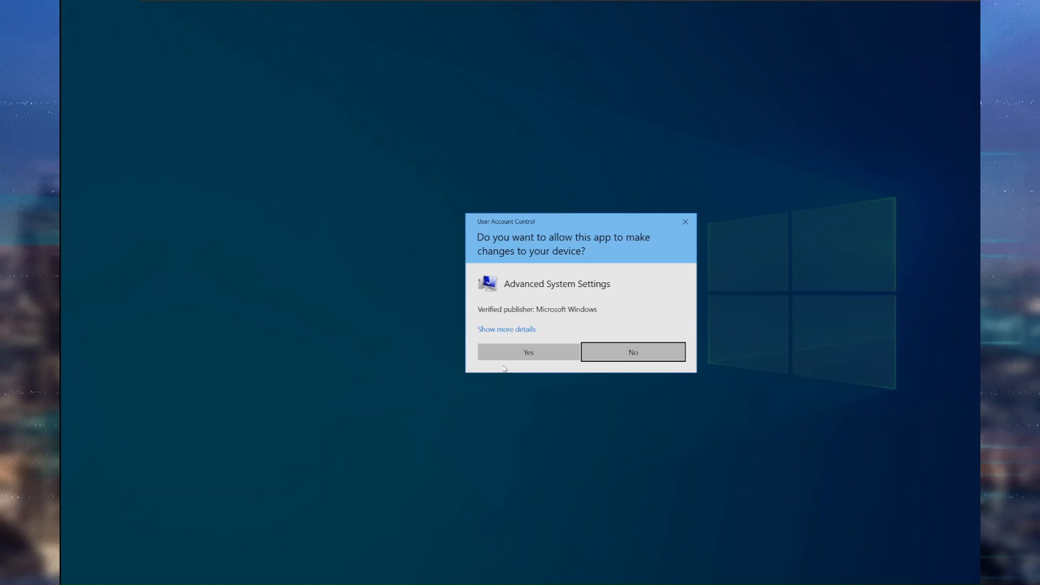
click(507, 353)
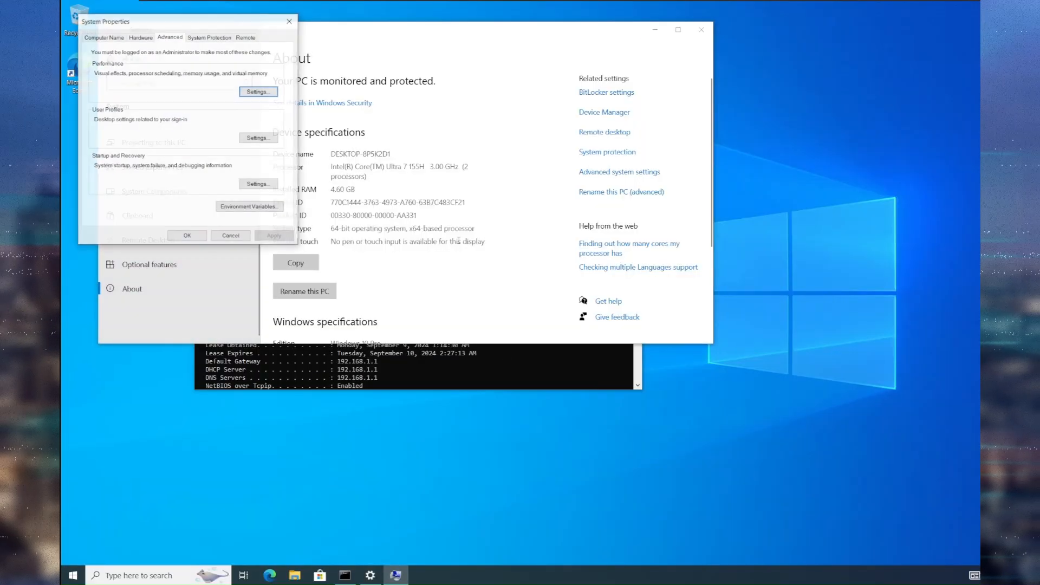
On the Computer Name tab, enter the computer description Client-batman.
click(105, 36)
drag(172, 23, 379, 59)
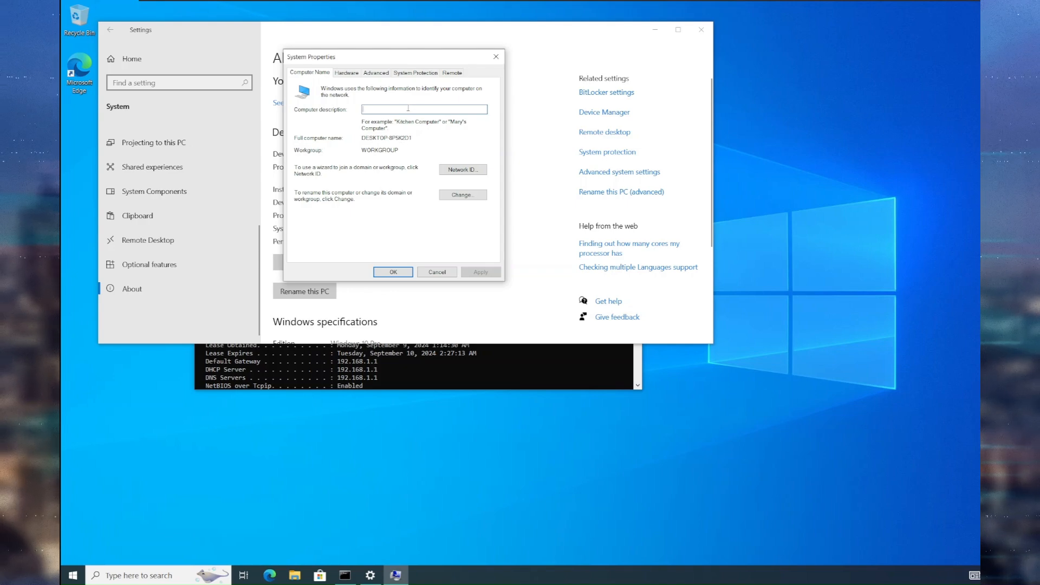
text(Clien)
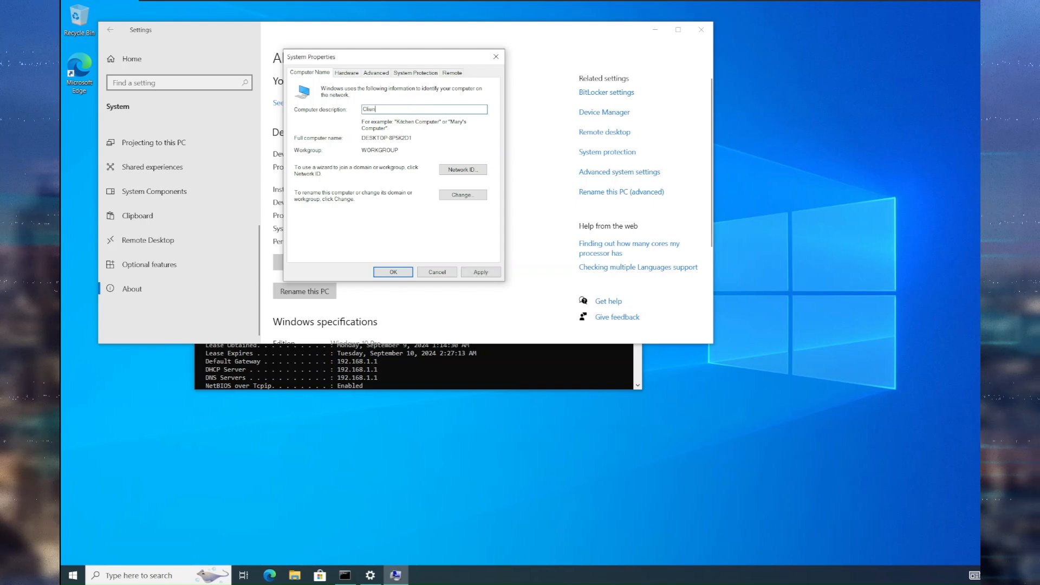
text(t)
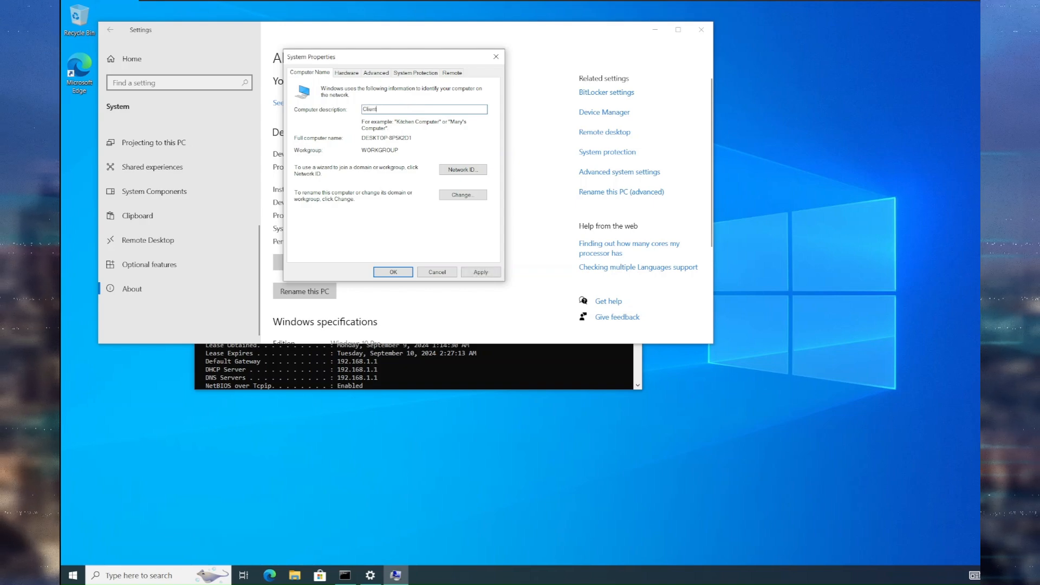
text(-win10)
key(BackSpace)
key(BackSpace)
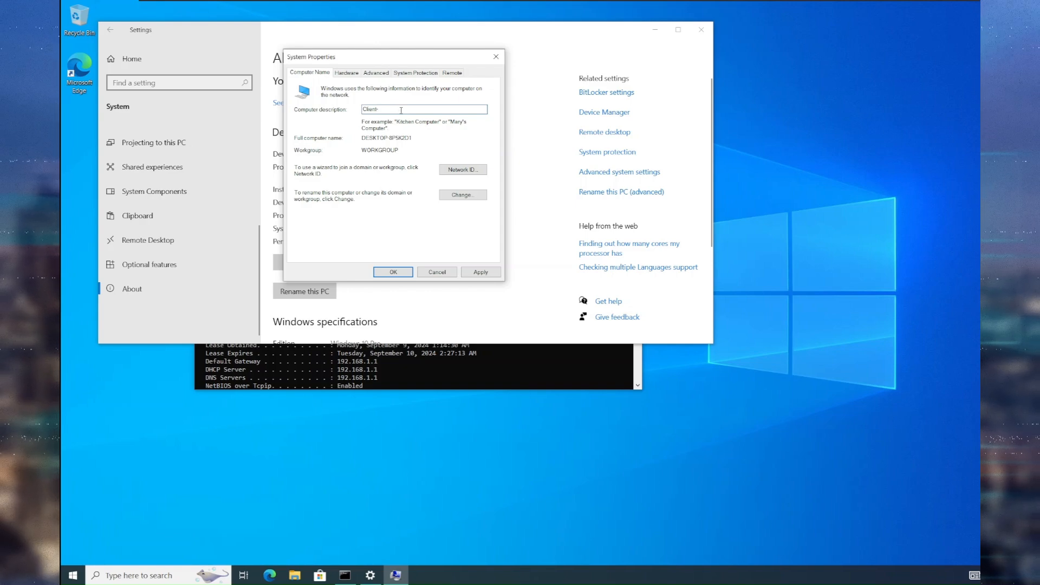
text(-jop)
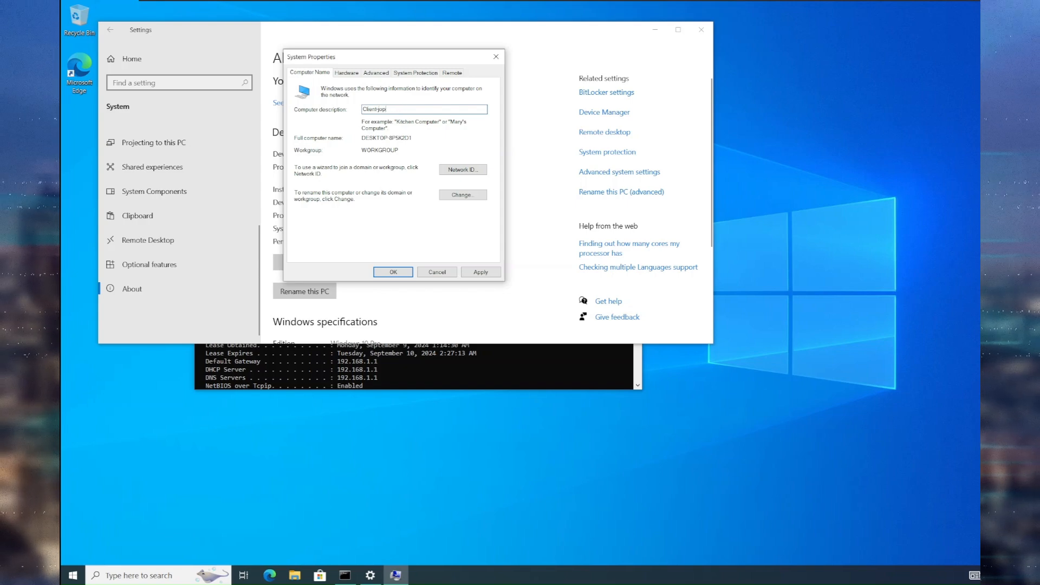
key(BackSpace)
key(BackSpace)
key(BackSpace)
text(batma)
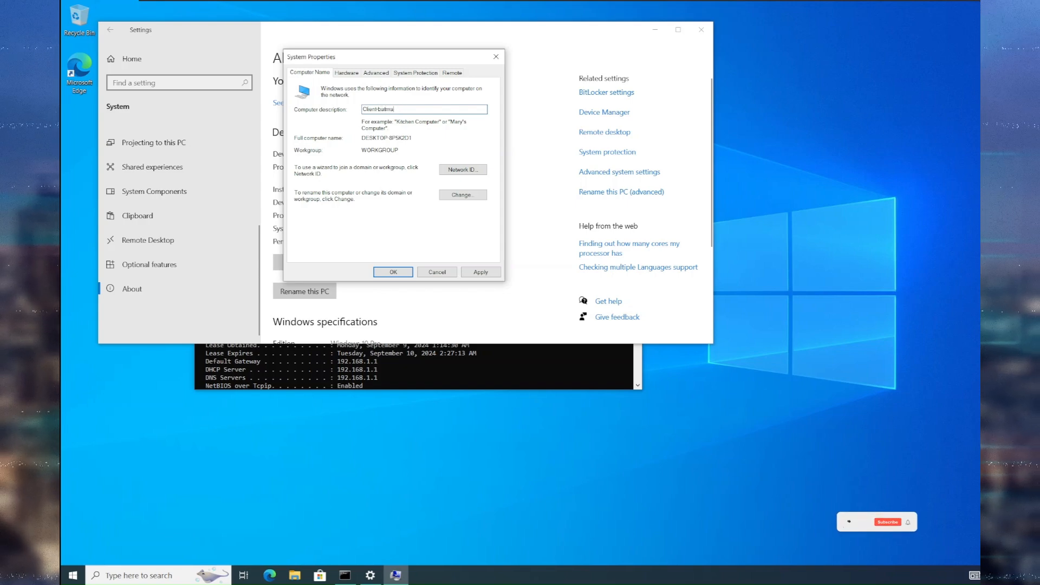
text(n)
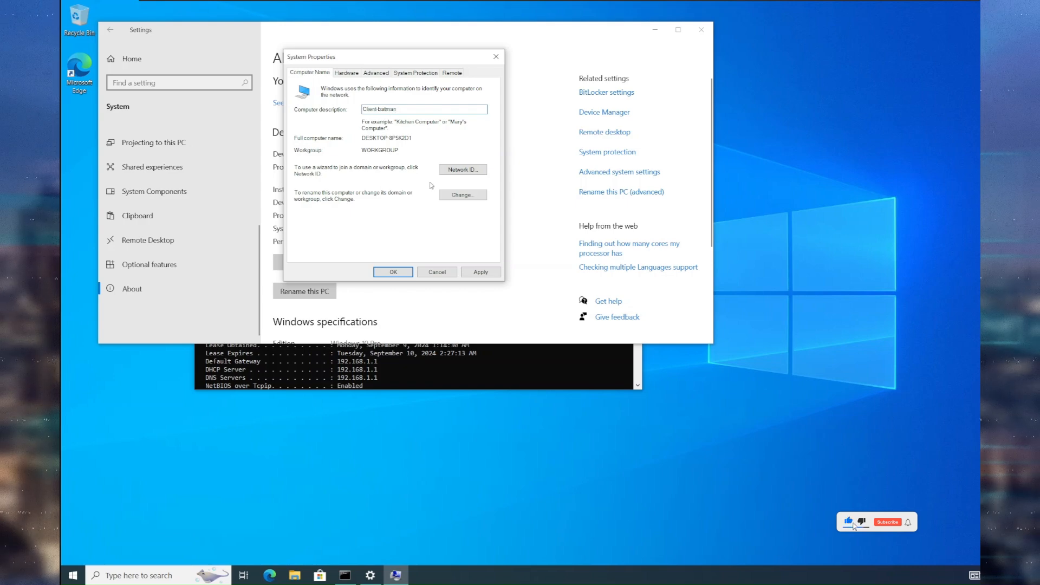
Copy the Client-batman text from the computer description field.
click(459, 196)
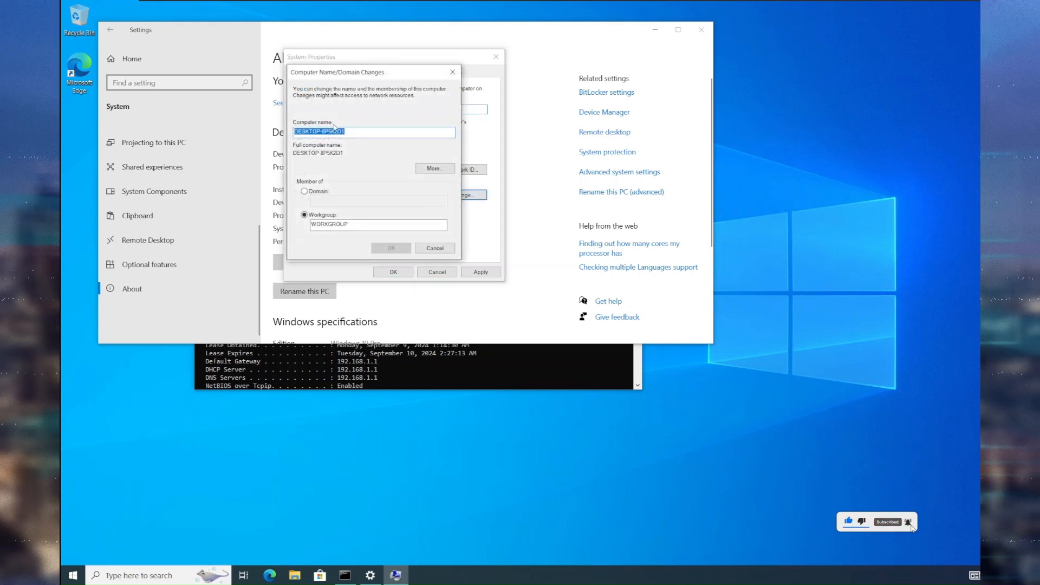
drag(389, 76, 565, 83)
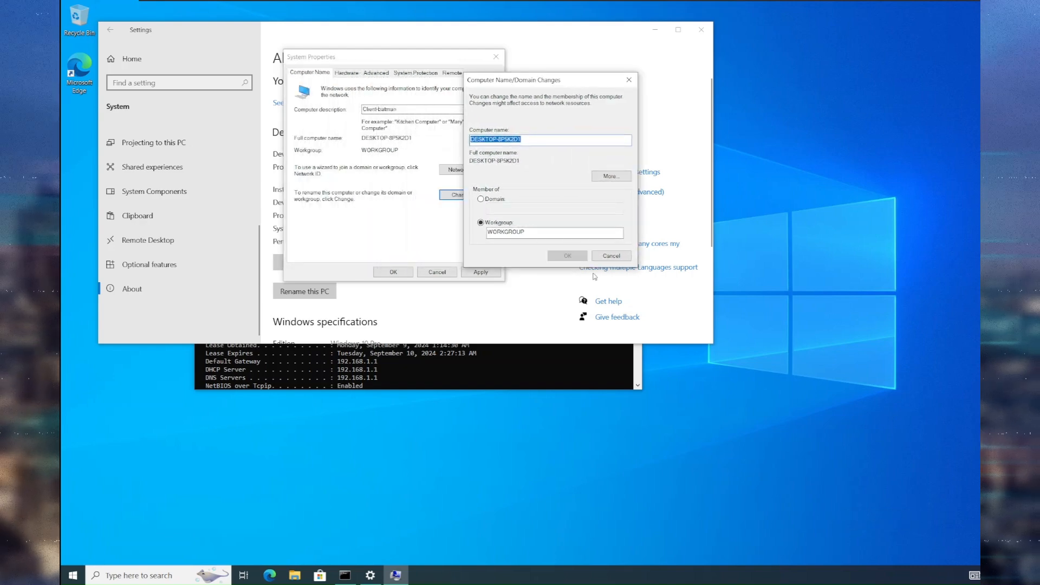
click(611, 256)
drag(404, 109, 335, 108)
key(ctrl+c)
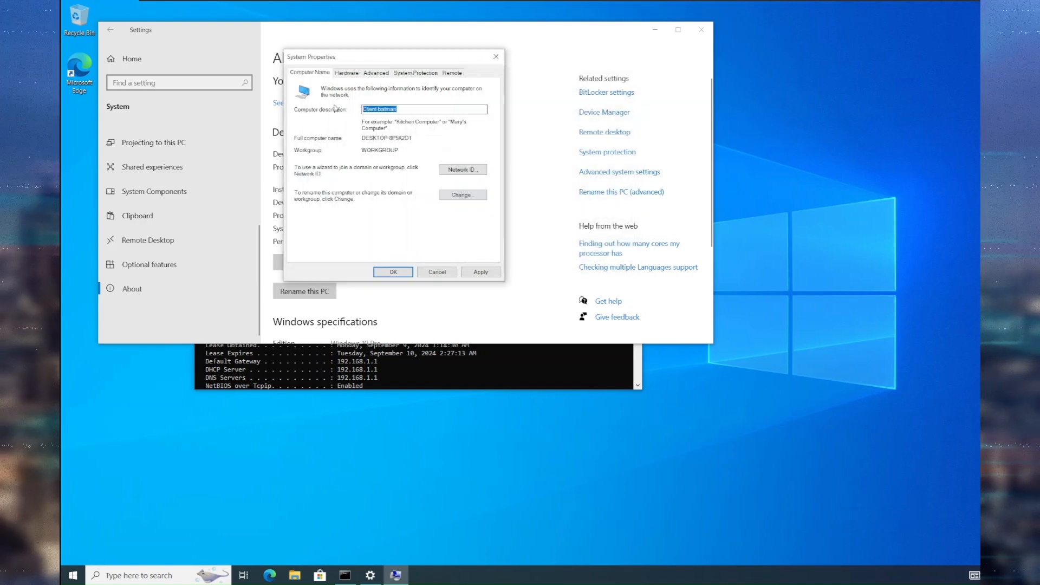
Rename the PC to Client-batman and set it to join the cybersentinals.com domain.
click(463, 194)
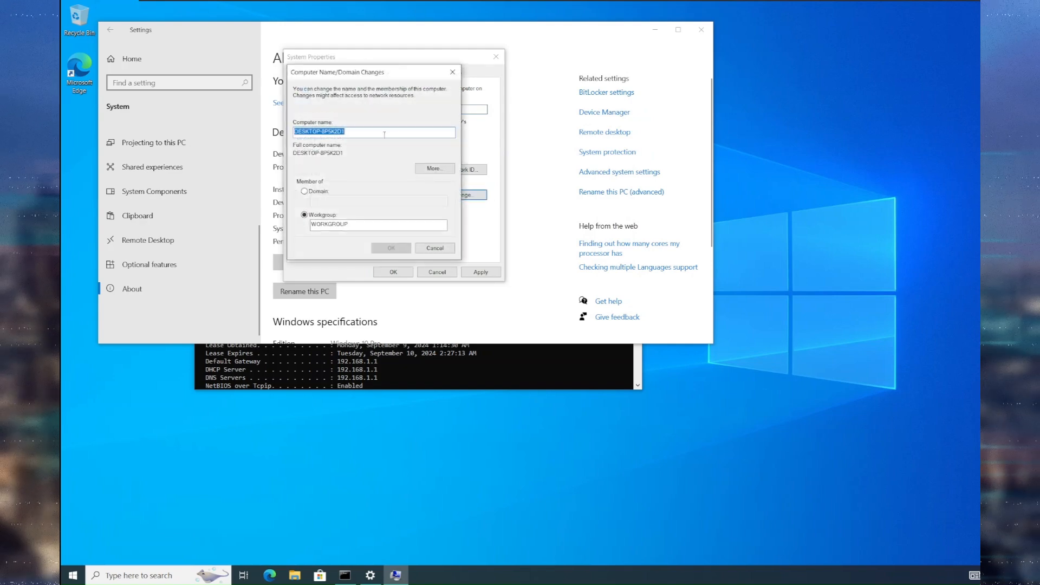
key(ctrl+v)
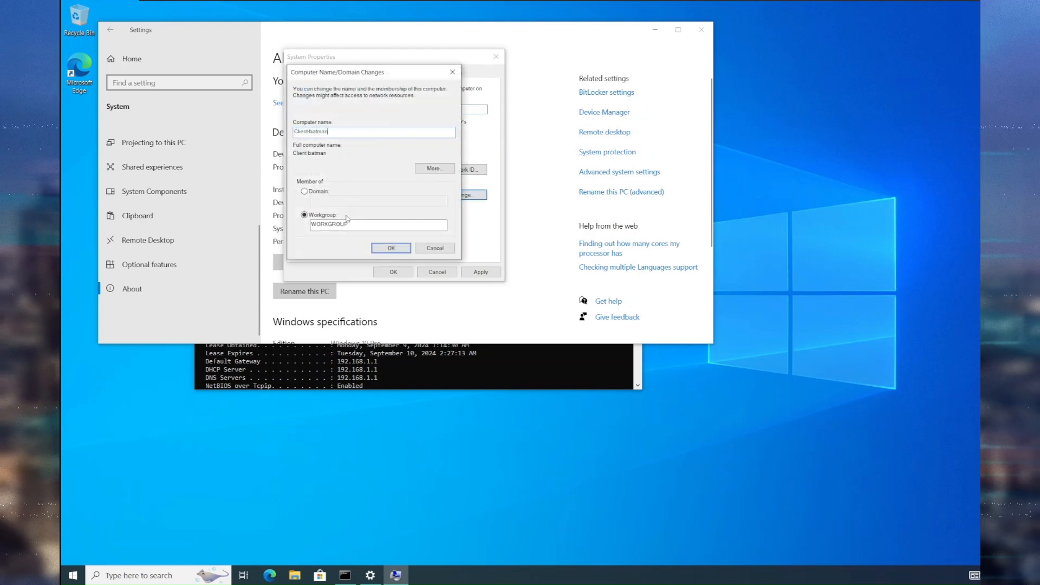
click(323, 191)
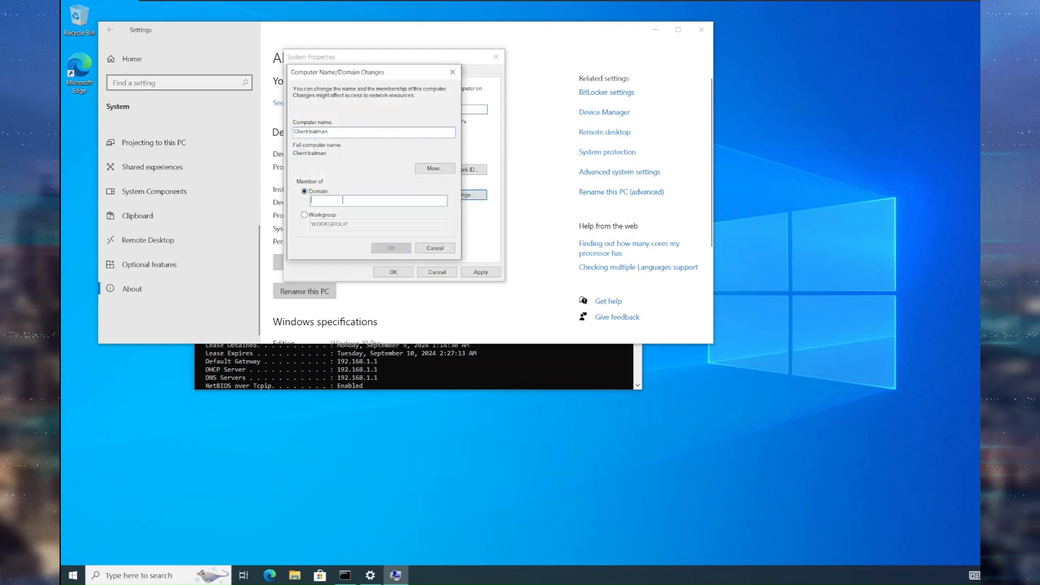
text(cybersentinals.com)
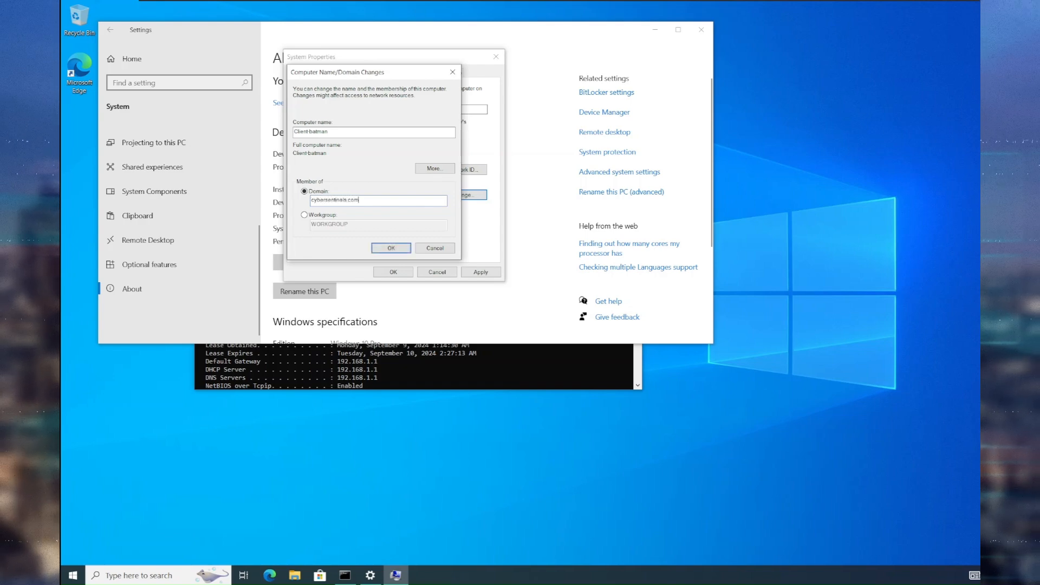
click(389, 249)
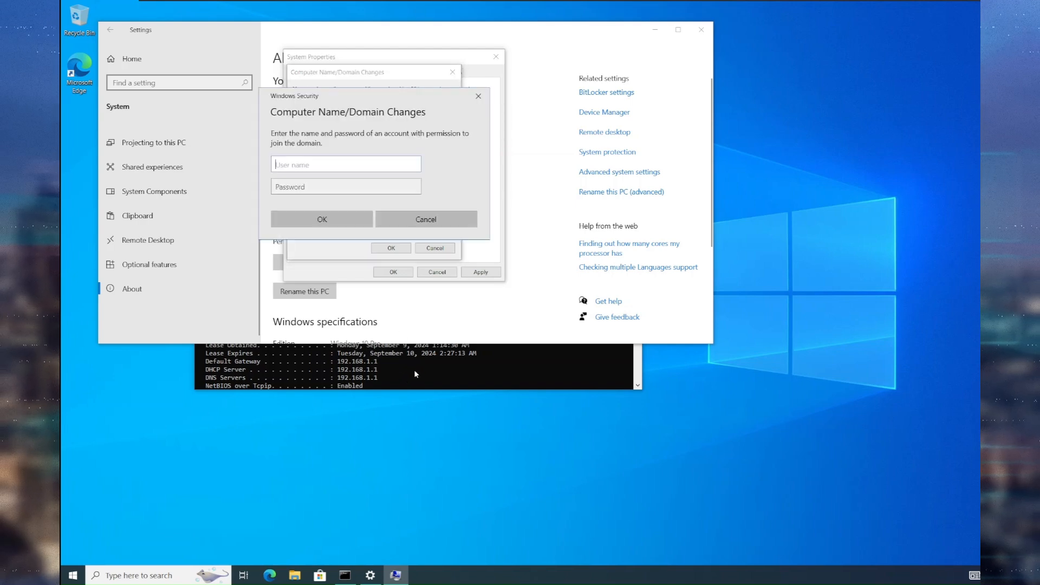
Move Command Prompt aside and submit the domain administrator credentials for the join.
click(377, 374)
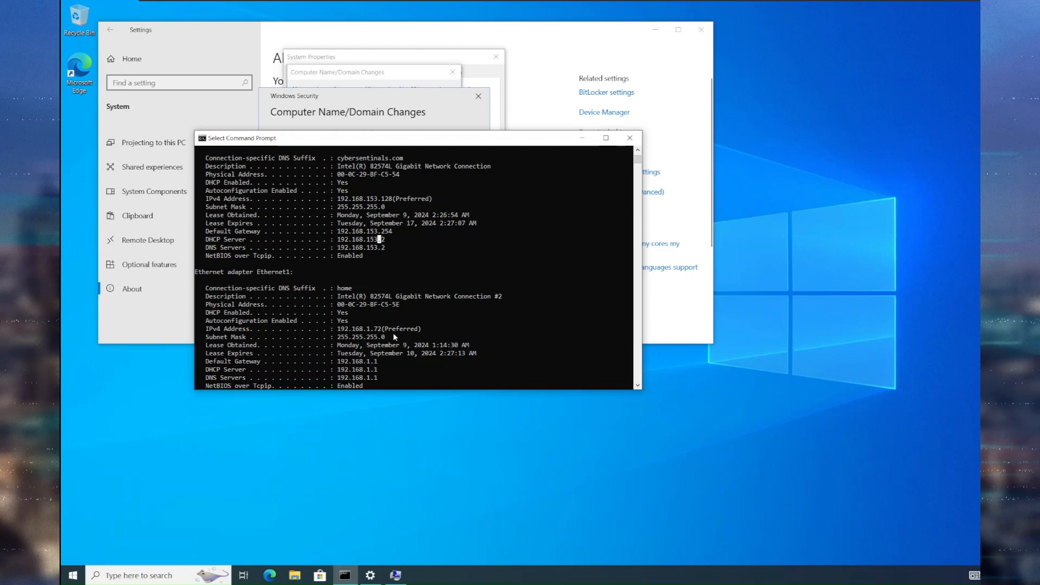
drag(447, 147, 830, 151)
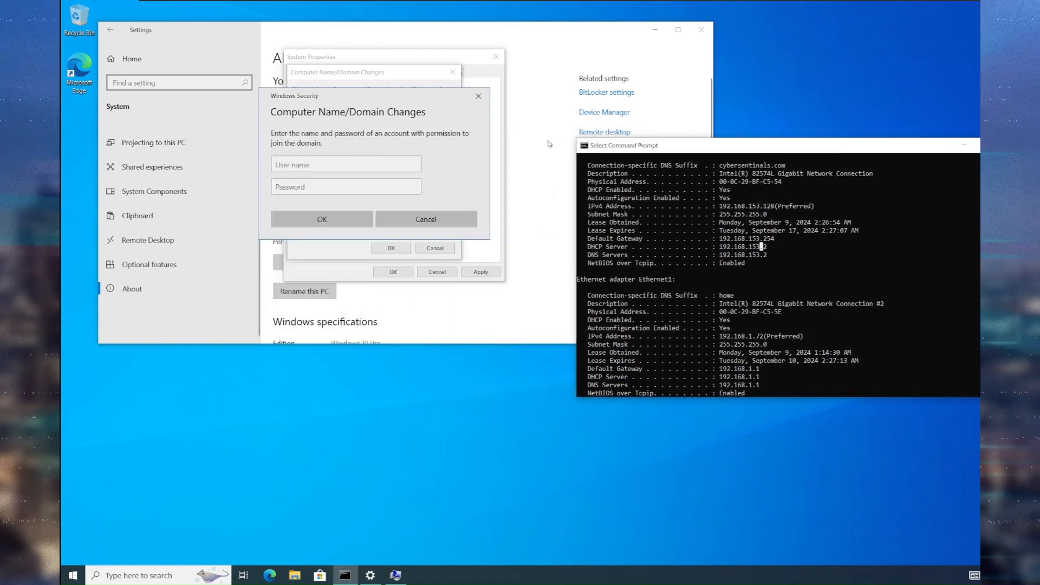
click(389, 112)
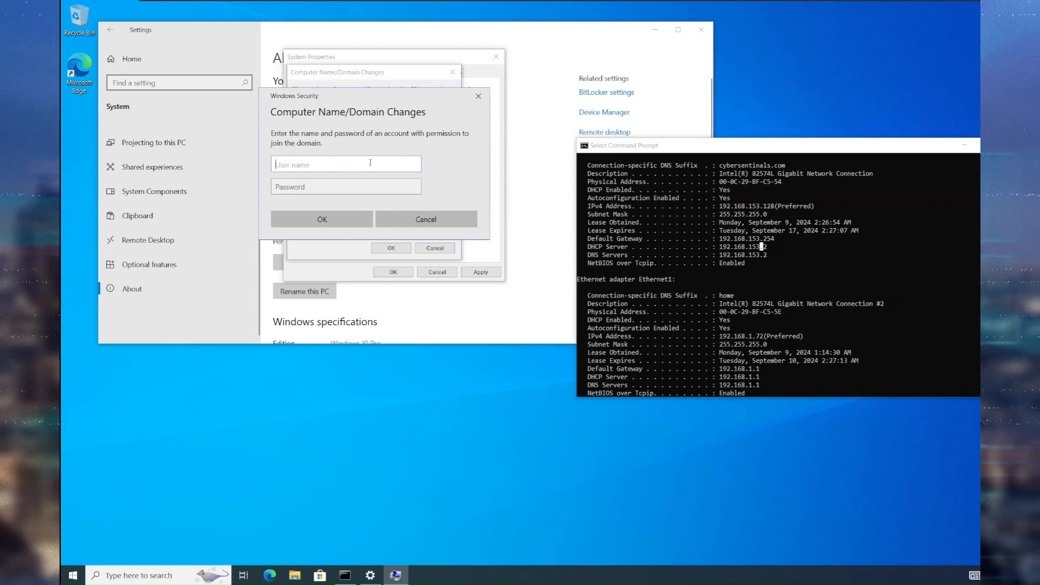
text(administrator)
key(Tab)
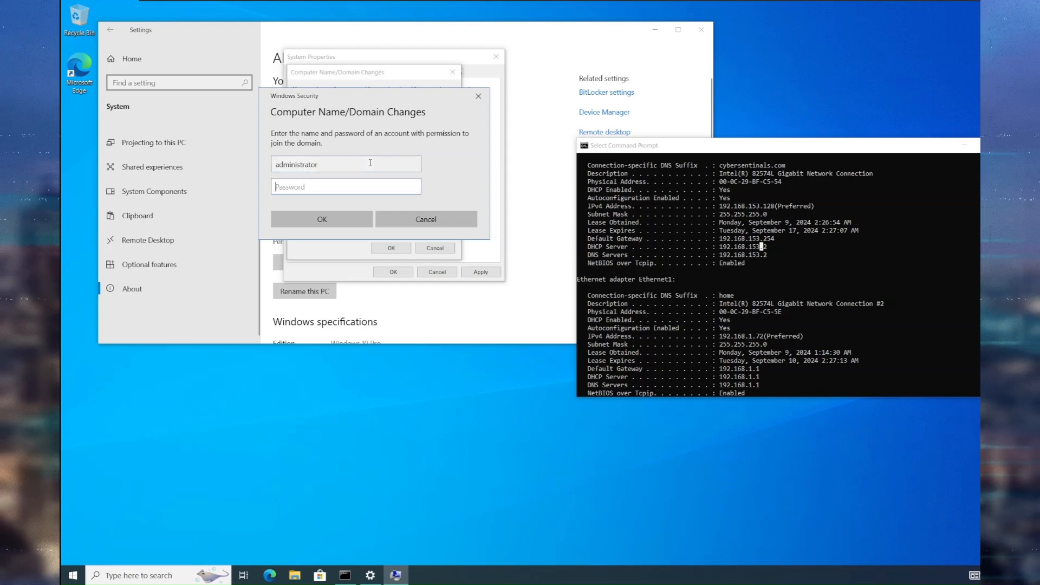
text(•••••••)
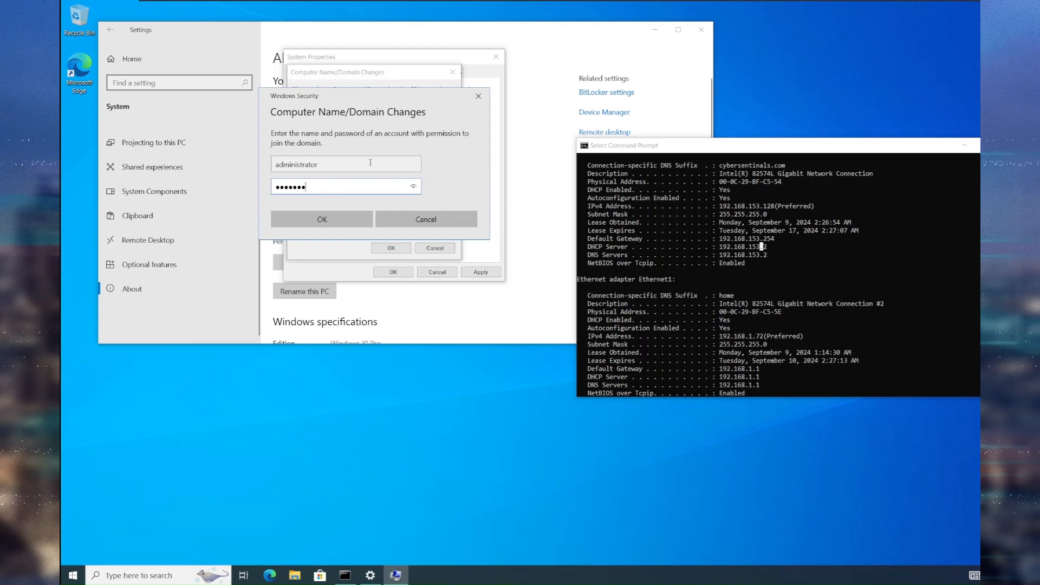
text(••)
click(325, 219)
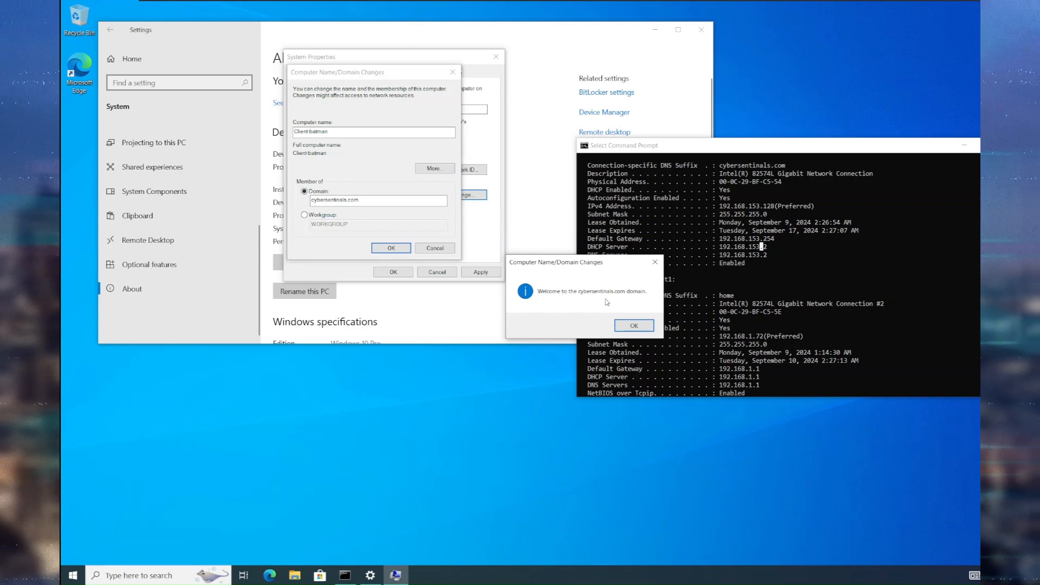
Acknowledge the domain welcome and restart notices, close System Properties, and restart now.
click(639, 328)
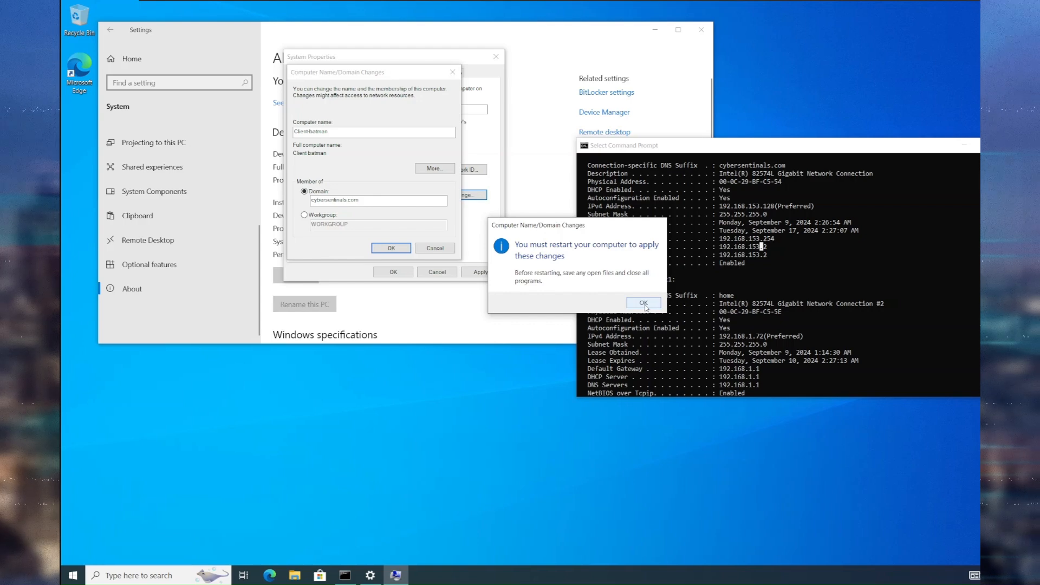
click(644, 303)
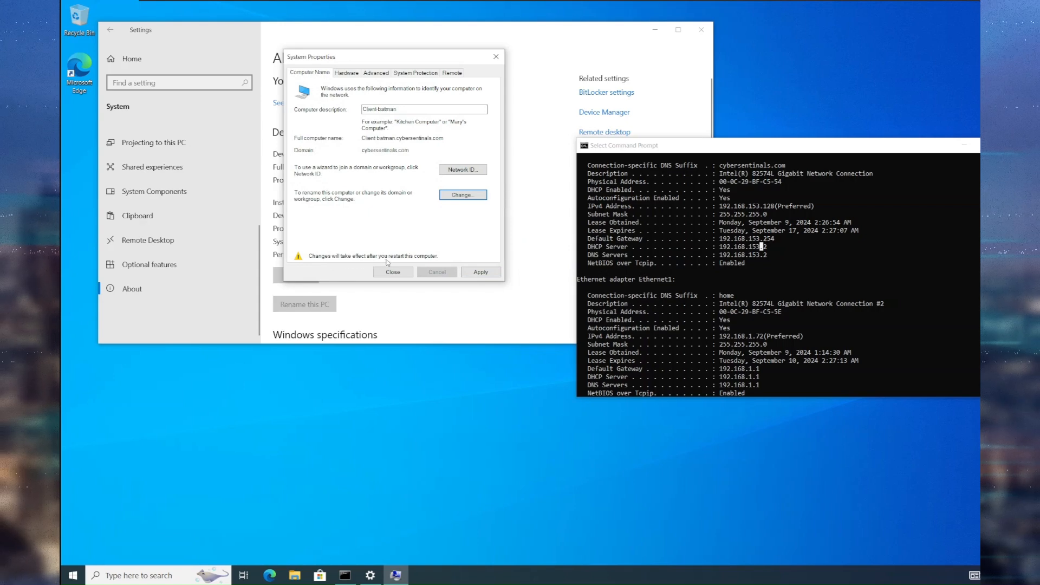
click(487, 275)
click(581, 298)
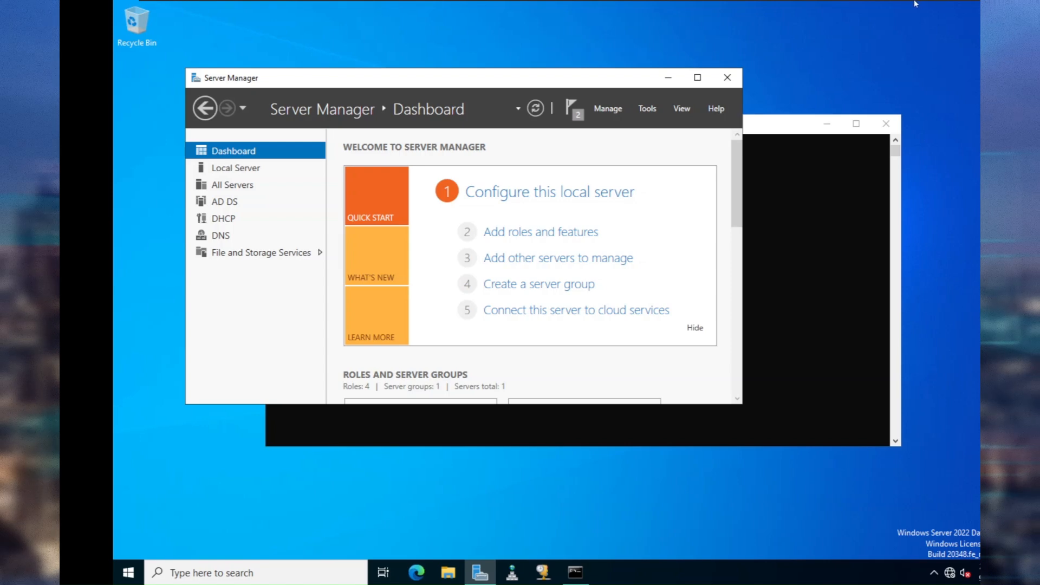
Open the Tools menu in the domain controller's Server Manager.
mouse_move(916, 3)
click(650, 108)
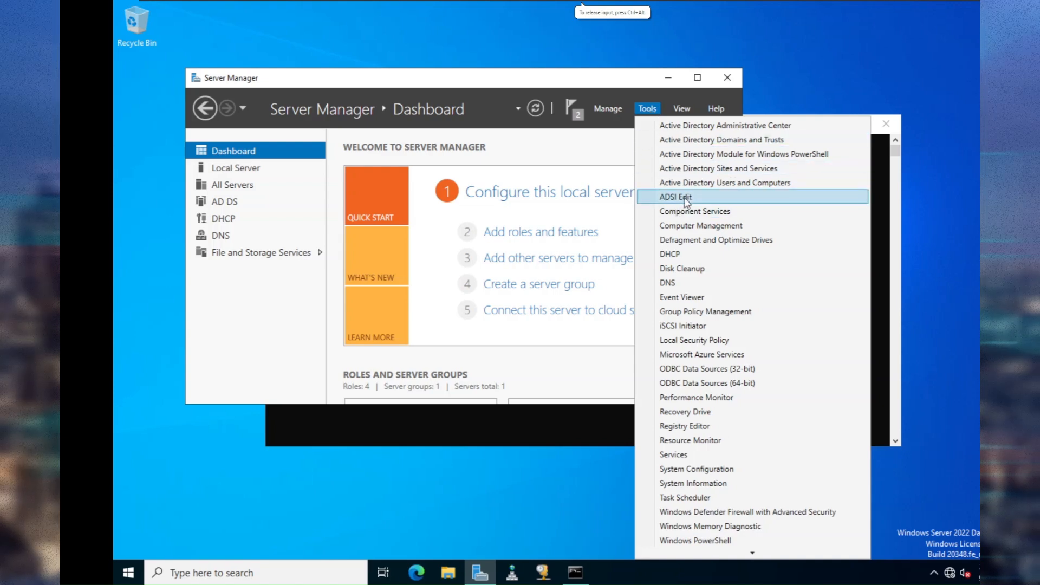
Launch Active Directory Users and Computers, confirm CLIENT-BATMAN under Computers, then view Users.
click(780, 183)
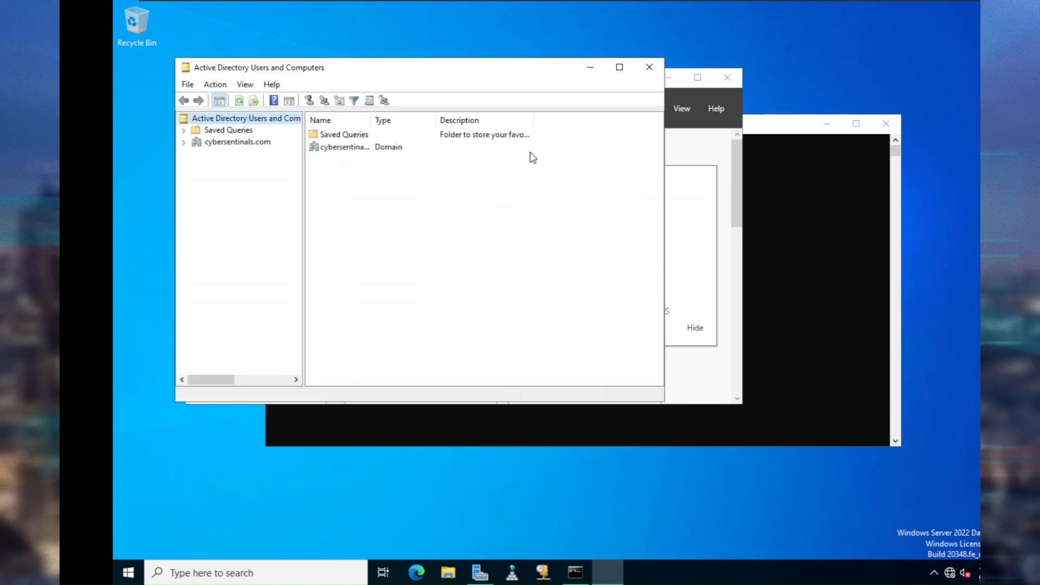
click(184, 142)
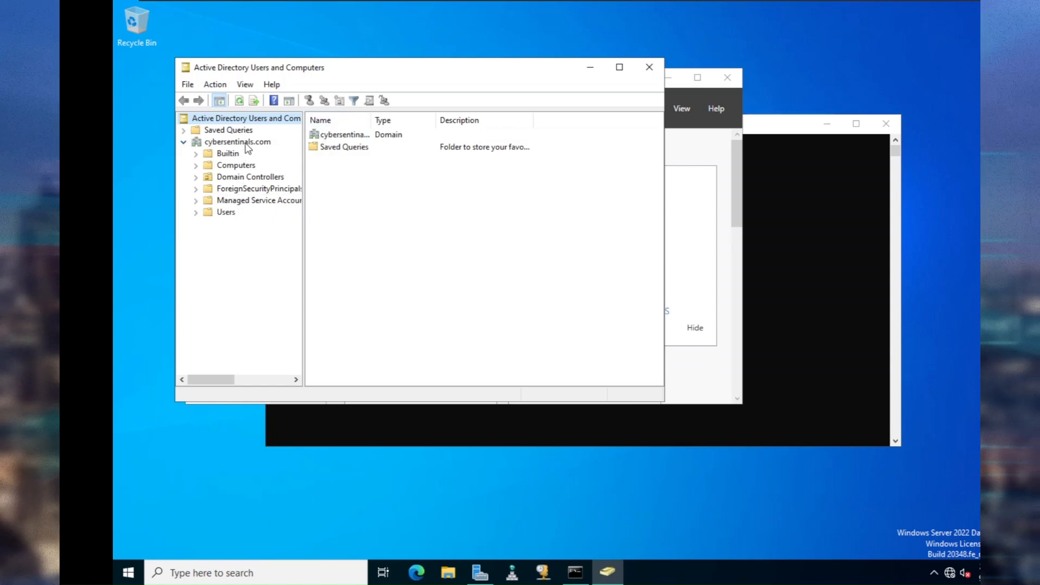
click(209, 165)
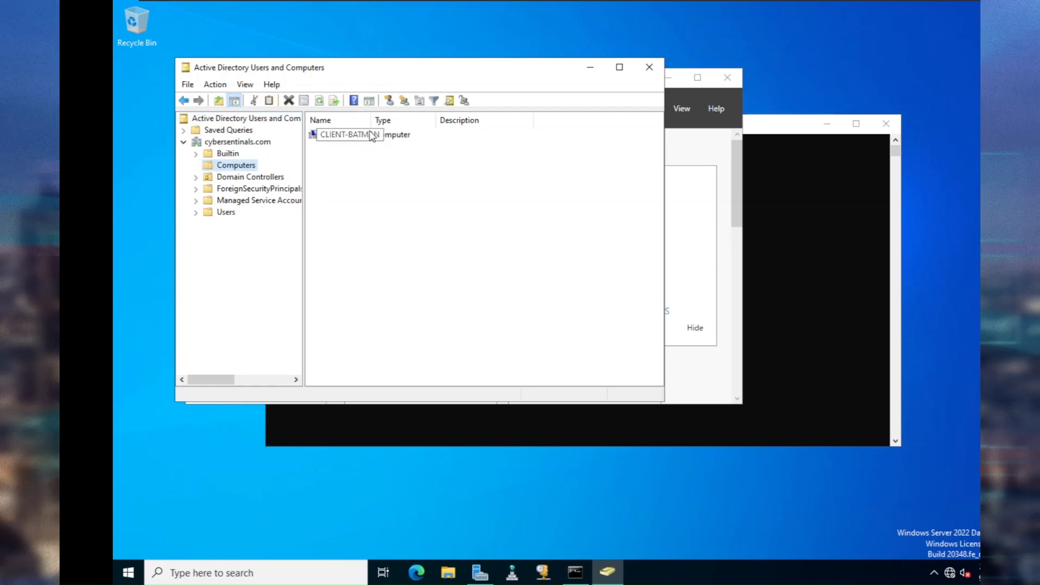
drag(371, 119, 429, 120)
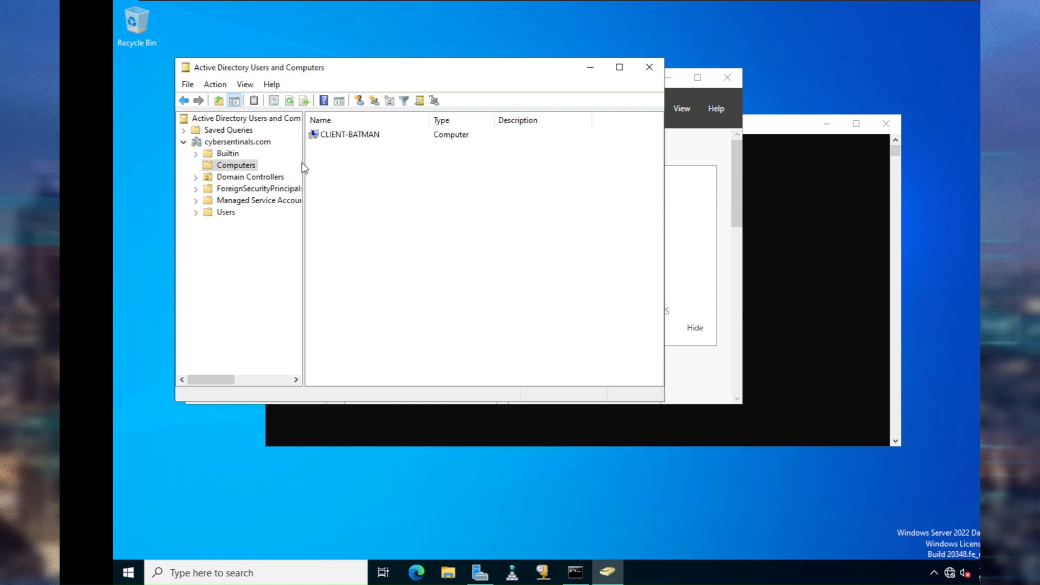
click(221, 211)
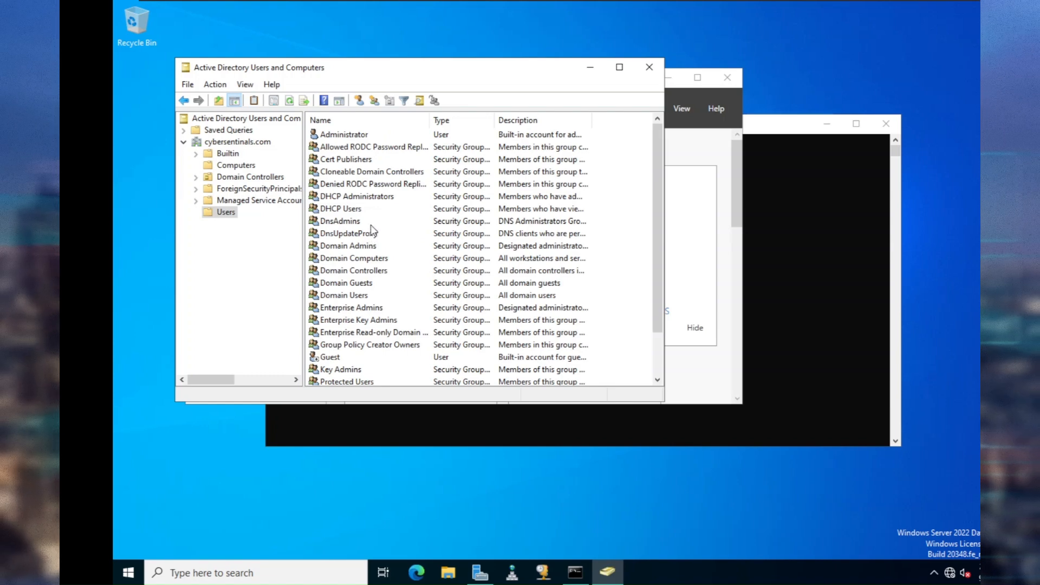
scroll(422, 187, down, 2)
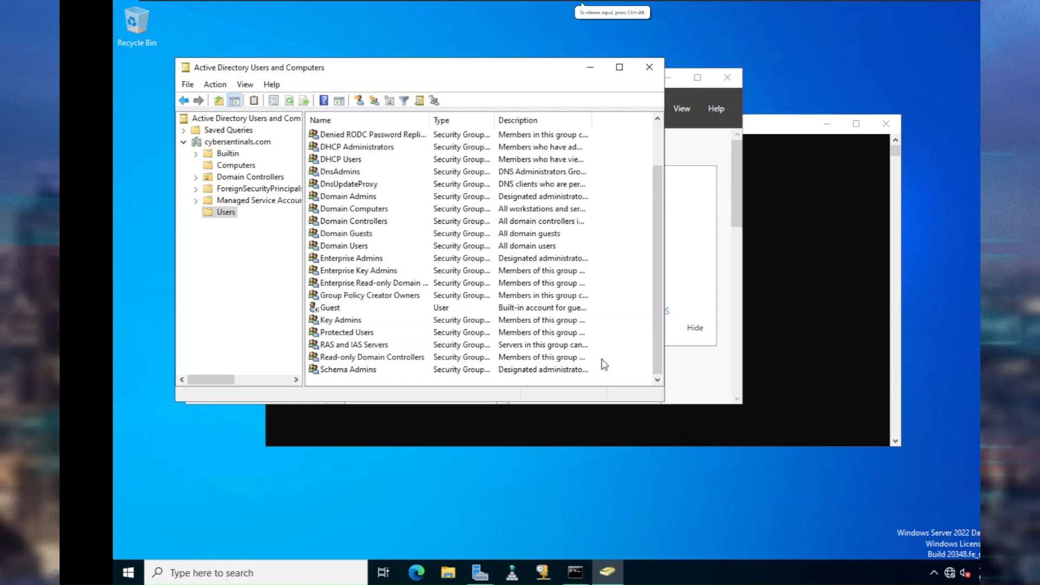
Create an organizational unit named IT under cybersentinals.com with deletion protection unchecked.
right_click(241, 143)
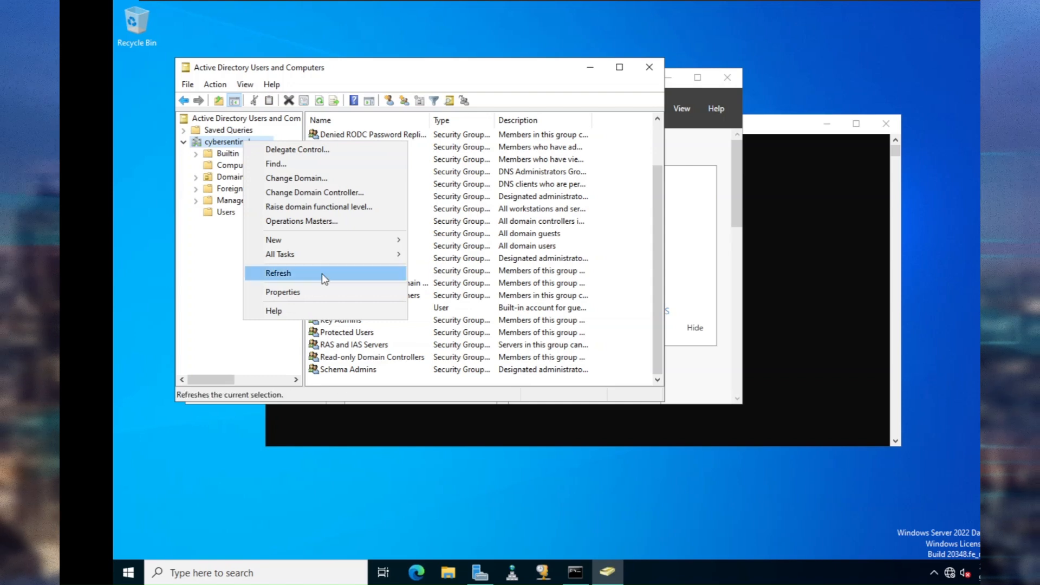
mouse_move(333, 247)
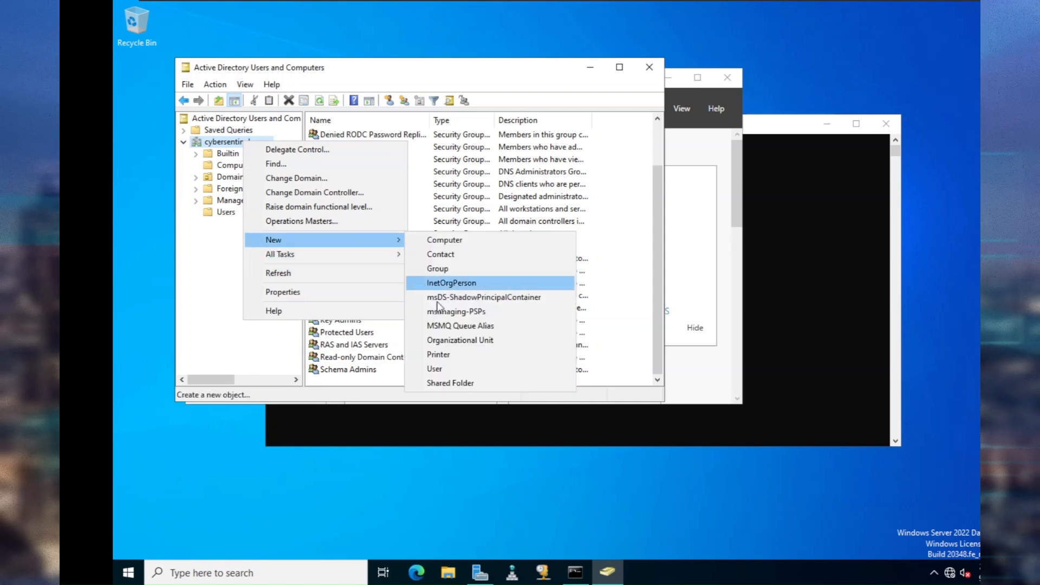
click(460, 339)
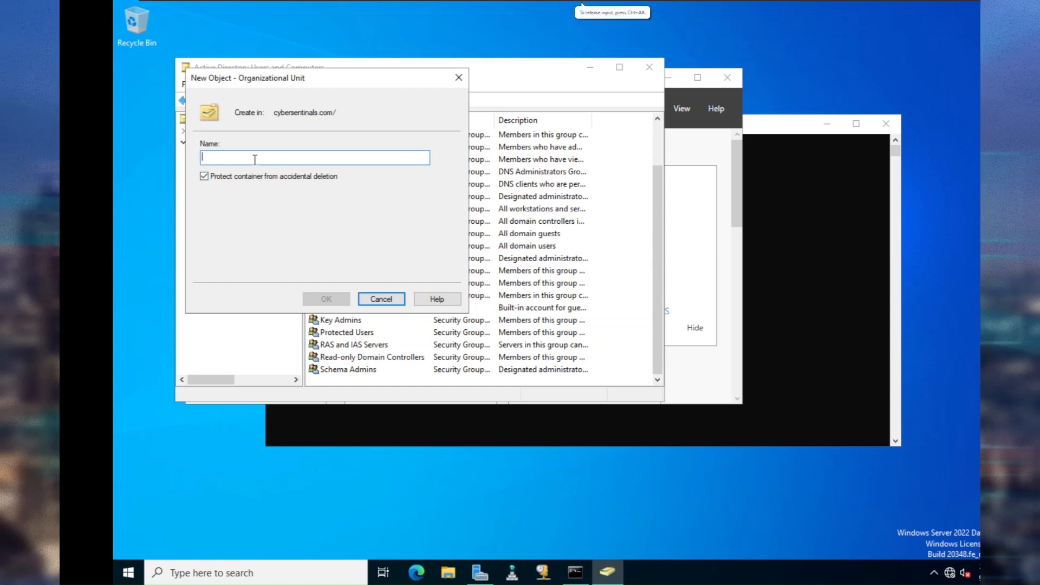
text(IT)
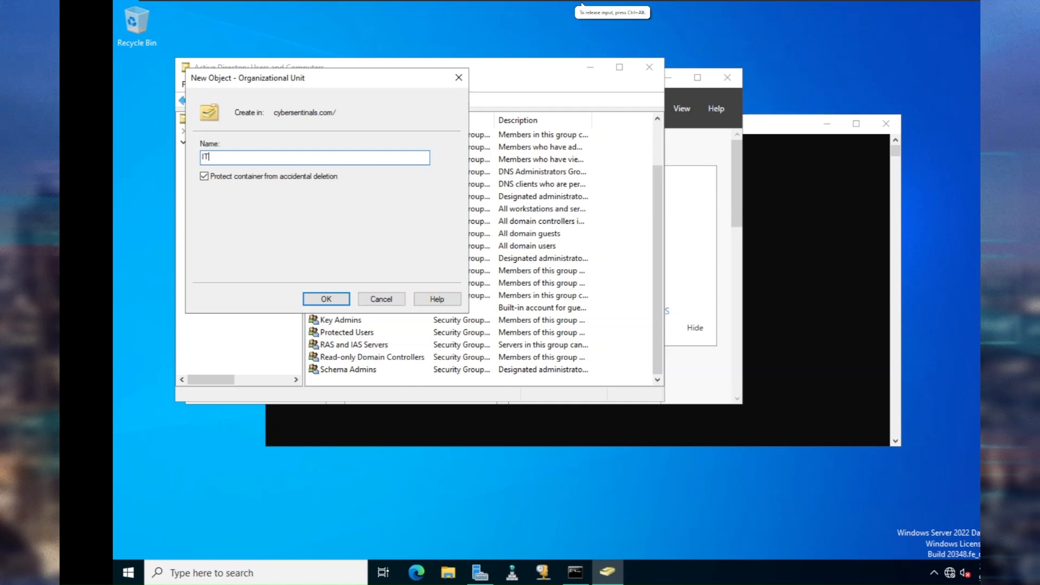
click(205, 177)
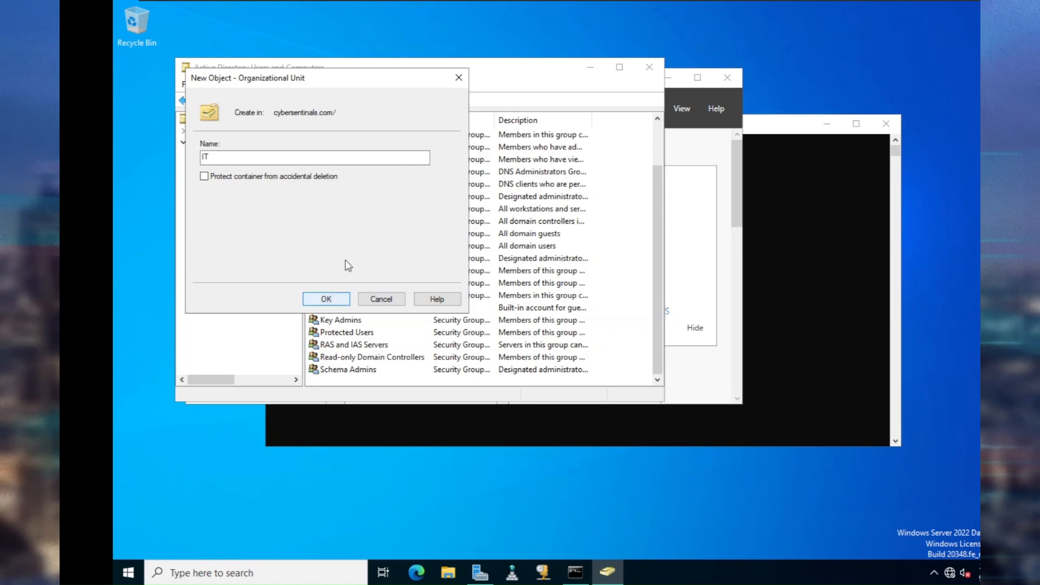
click(333, 298)
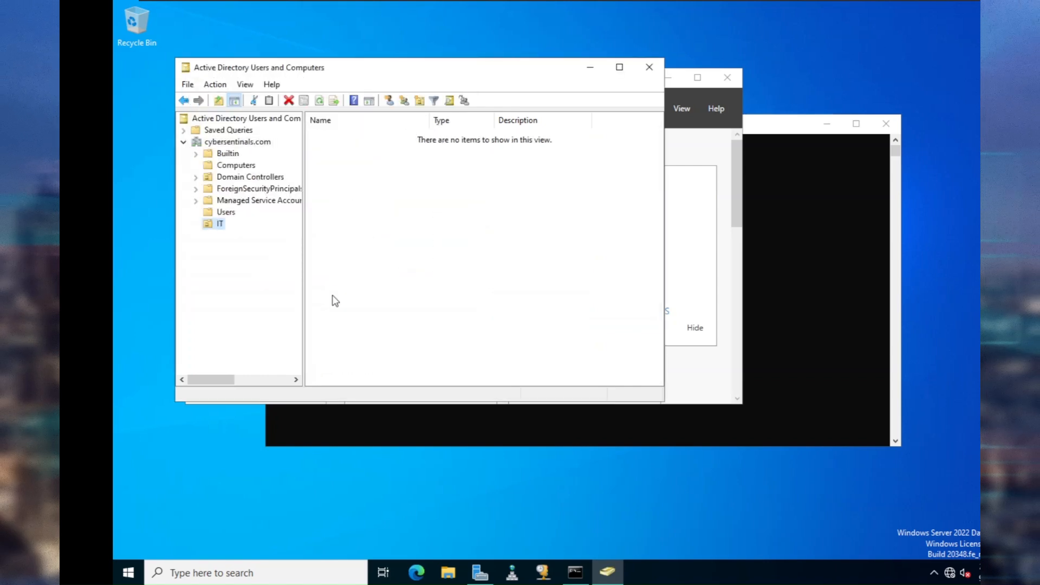
Create a second organizational unit named Staff under cybersentinals.com, unprotected from accidental deletion.
right_click(242, 138)
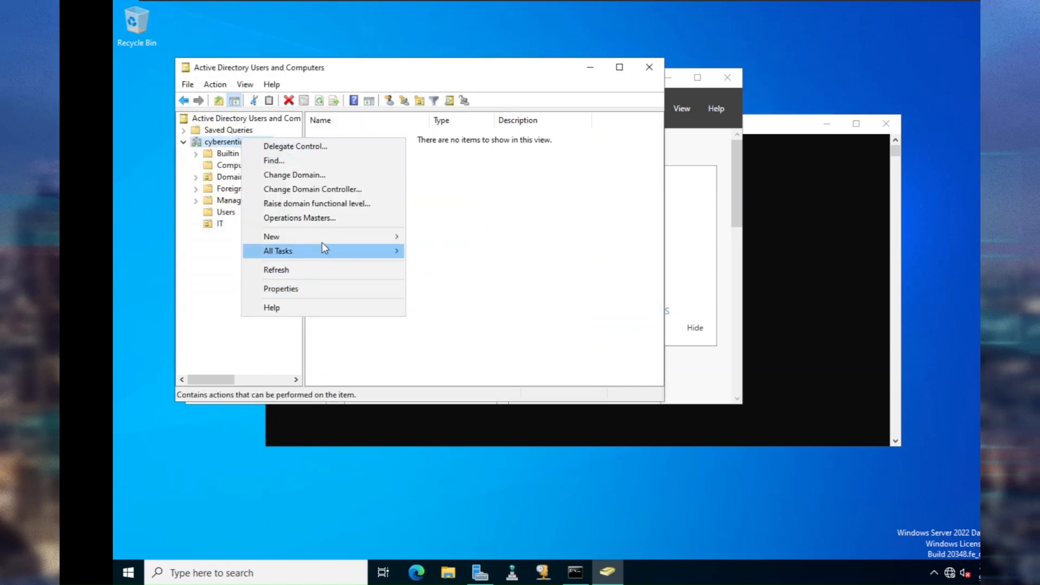
mouse_move(324, 238)
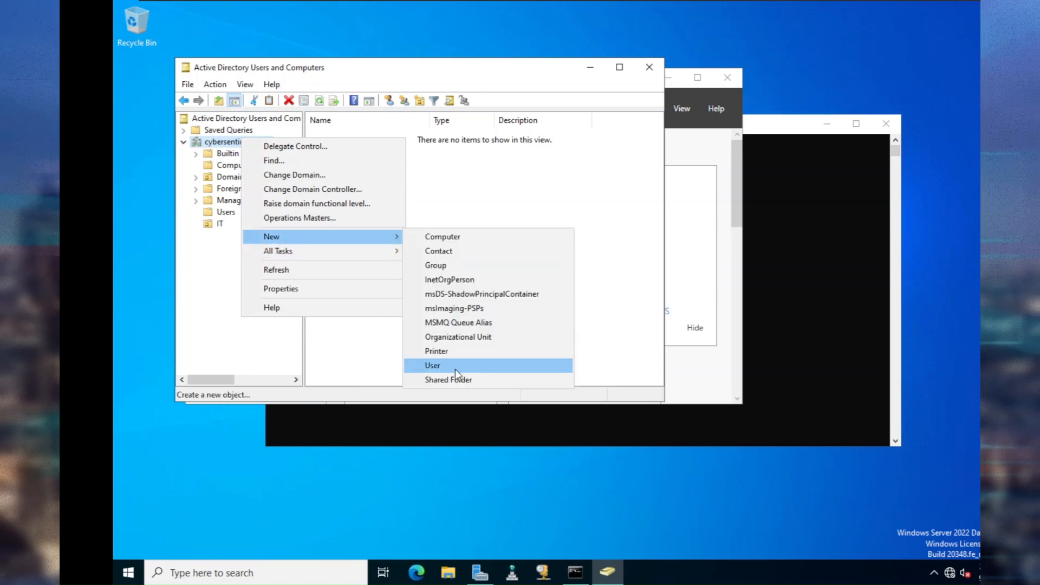
click(457, 337)
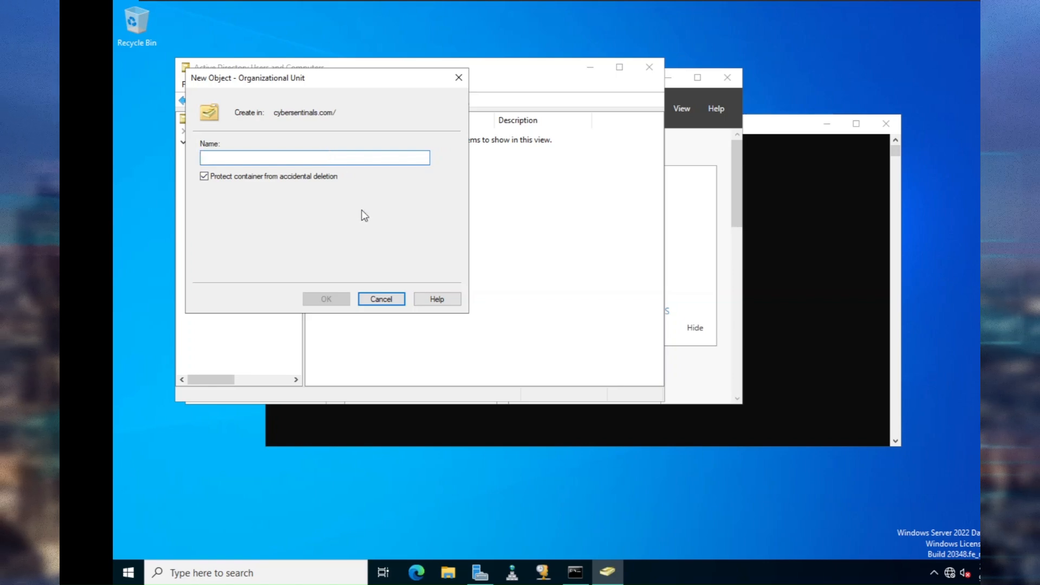
text(Staff)
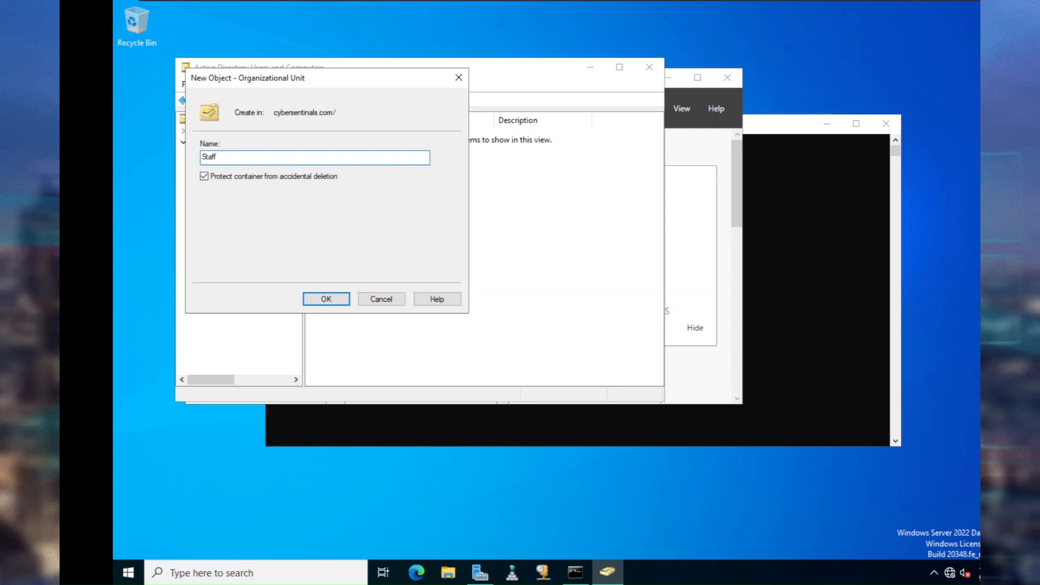
click(245, 178)
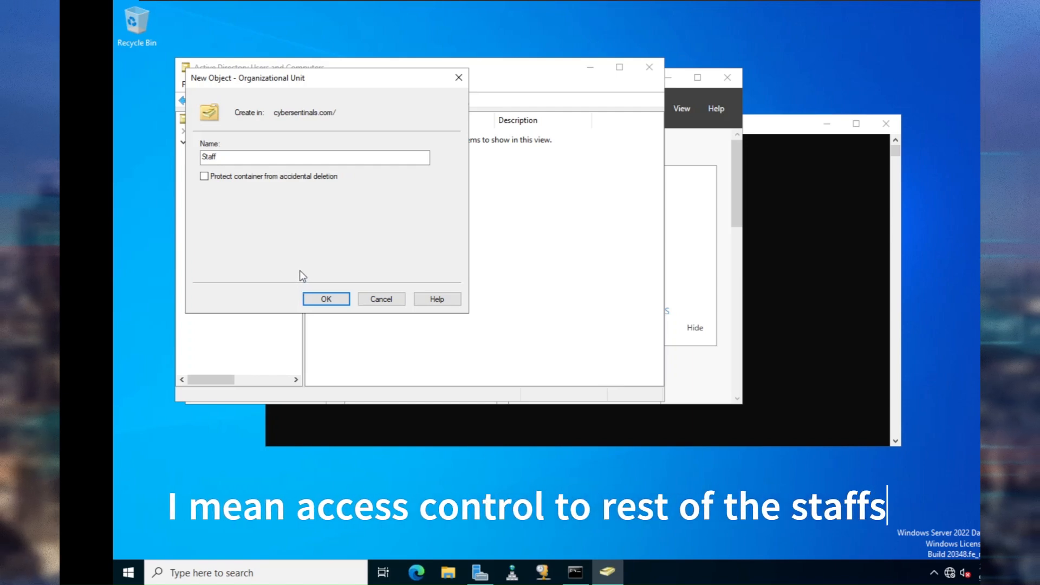
click(326, 300)
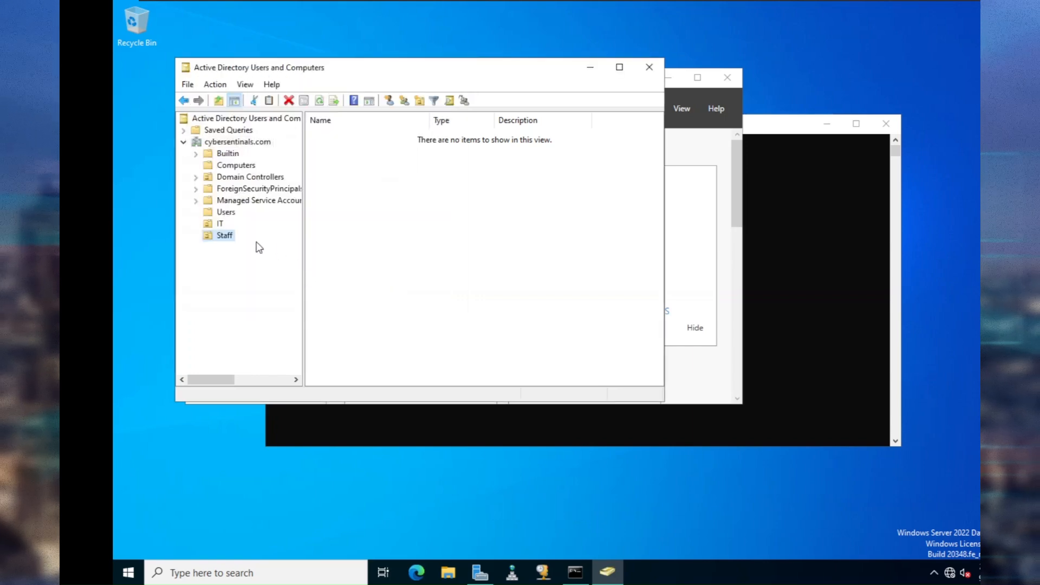
Start a new user in IT with first name Batman and logon name batman.
right_click(218, 223)
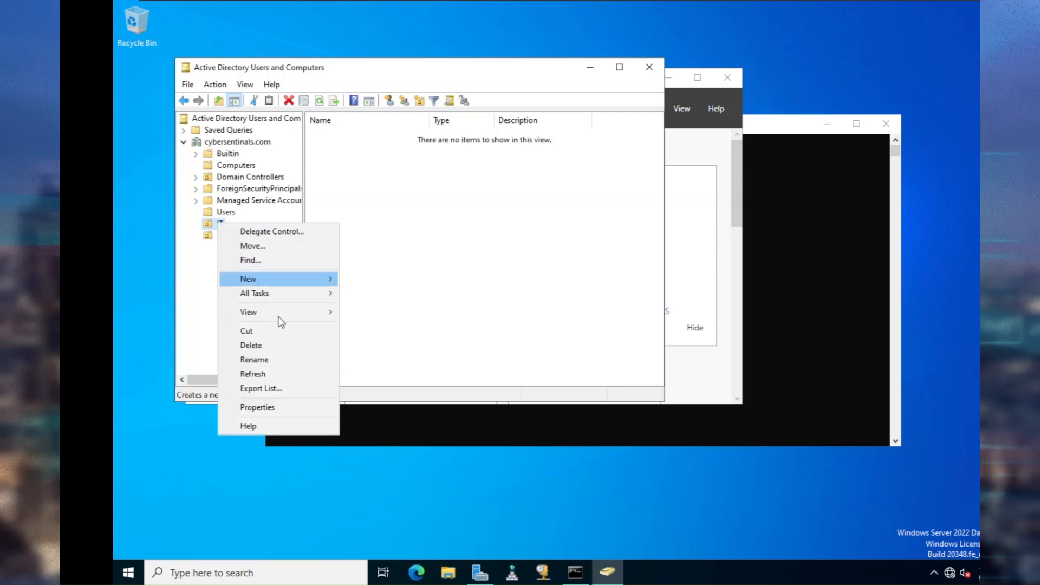
mouse_move(300, 285)
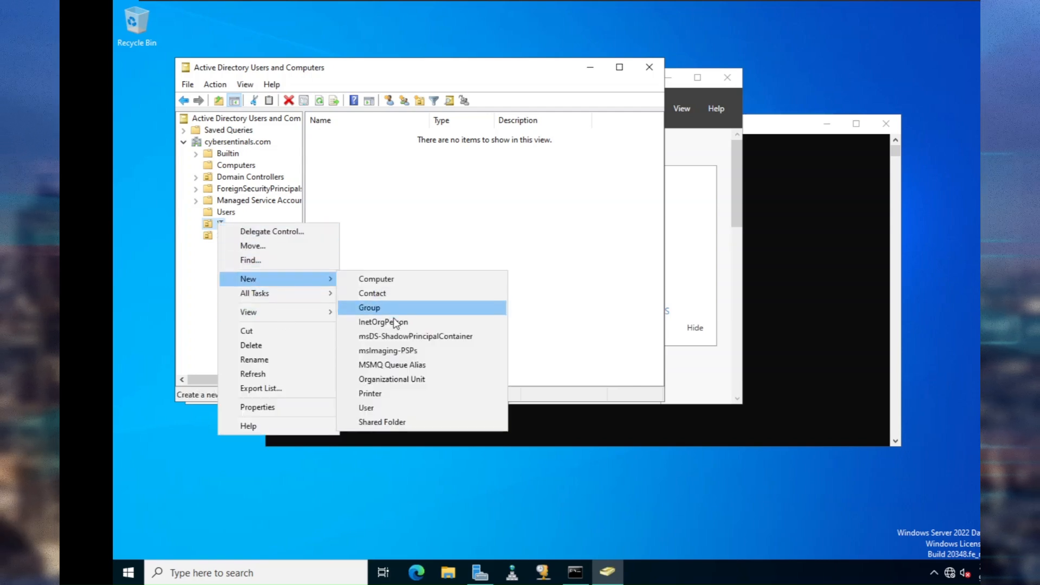
click(423, 408)
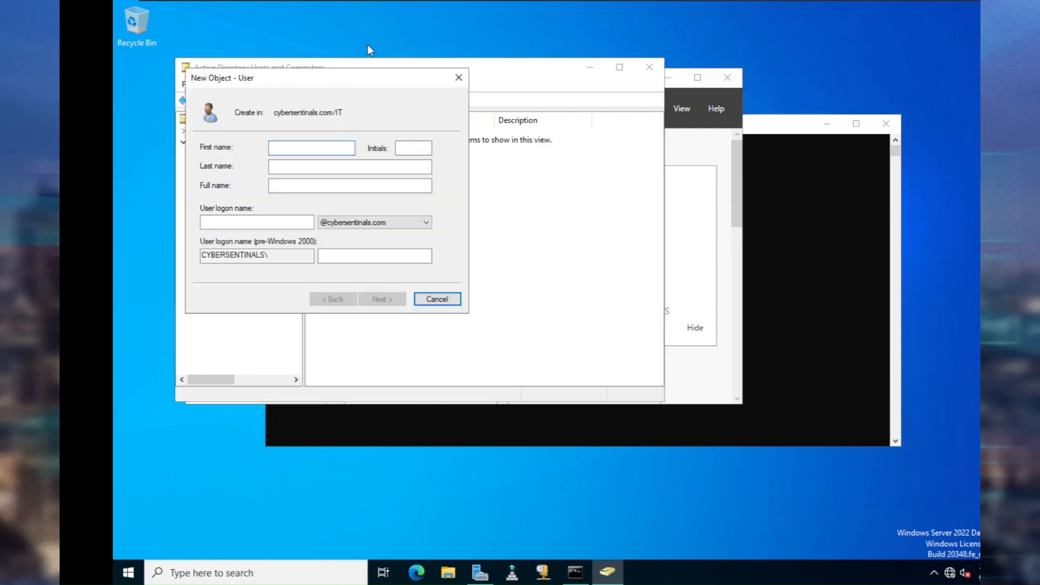
drag(363, 79, 497, 87)
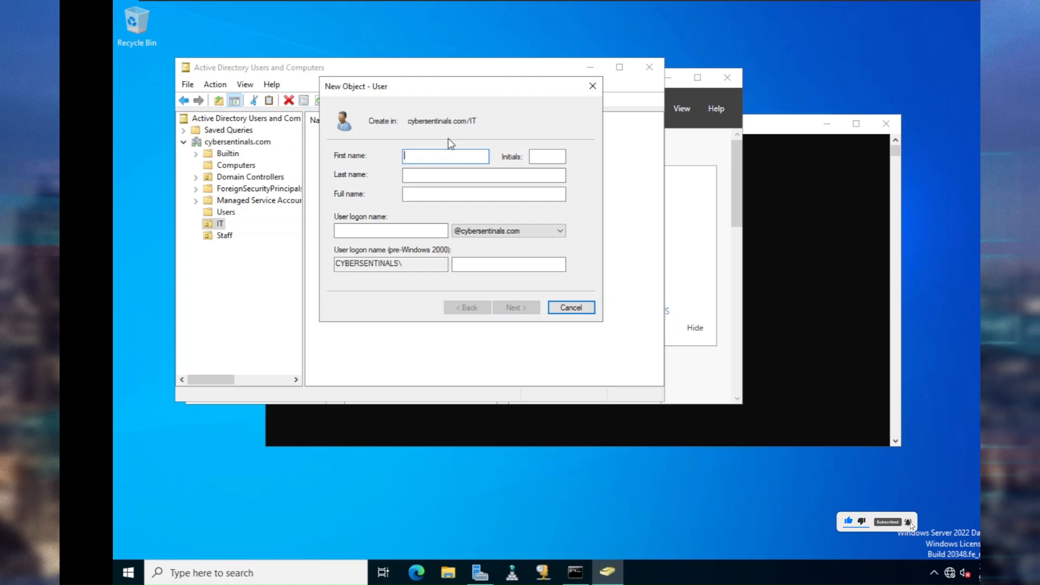
text(Batman)
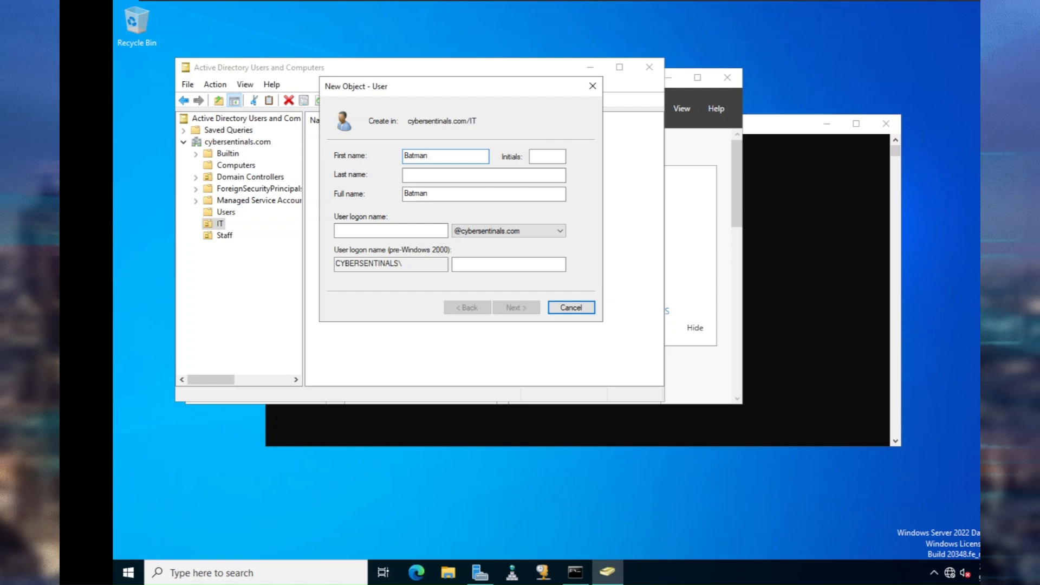
key(Tab)
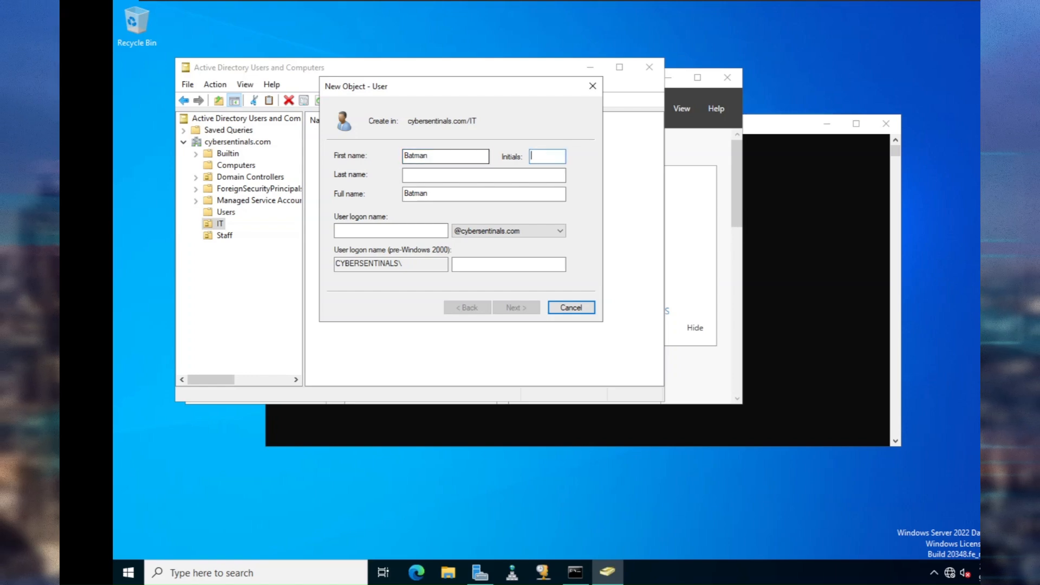
key(Tab)
key(Tab)
text(mat)
key(BackSpace)
key(BackSpace)
text(b)
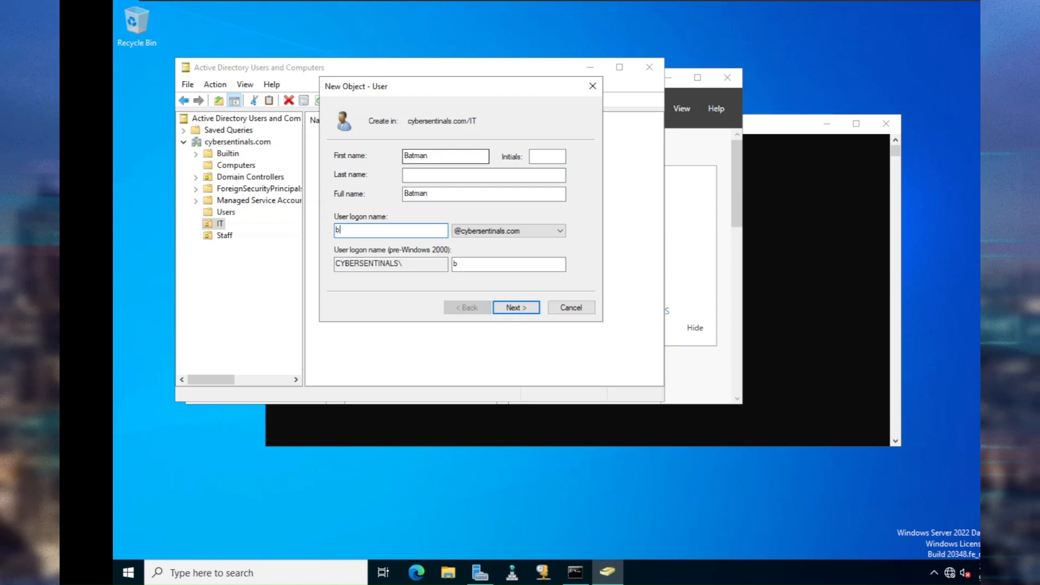
text(atman)
click(531, 310)
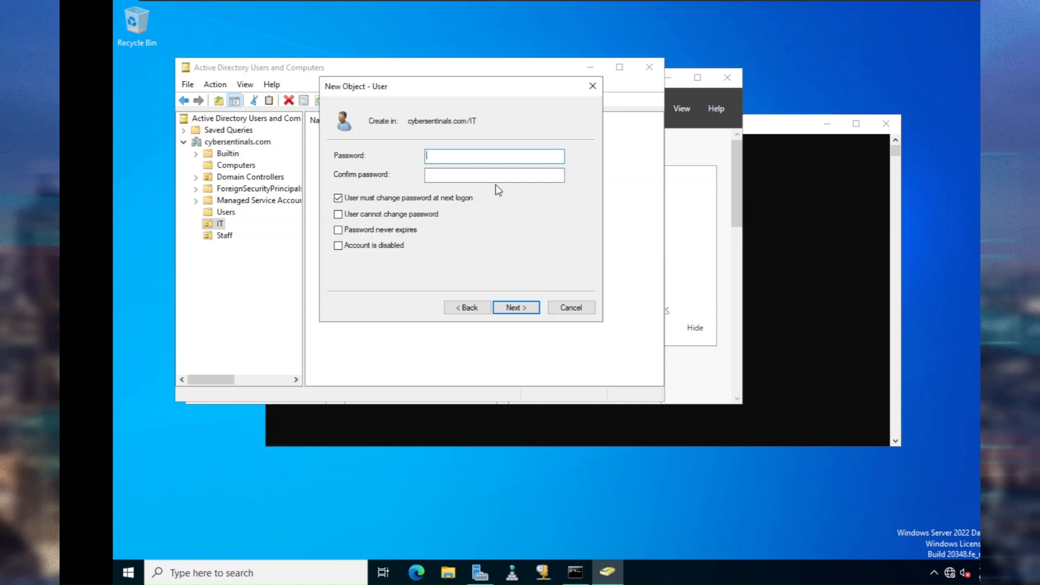
Set and confirm Batman's password, turn off forced change at next logon, and finish.
text(P)
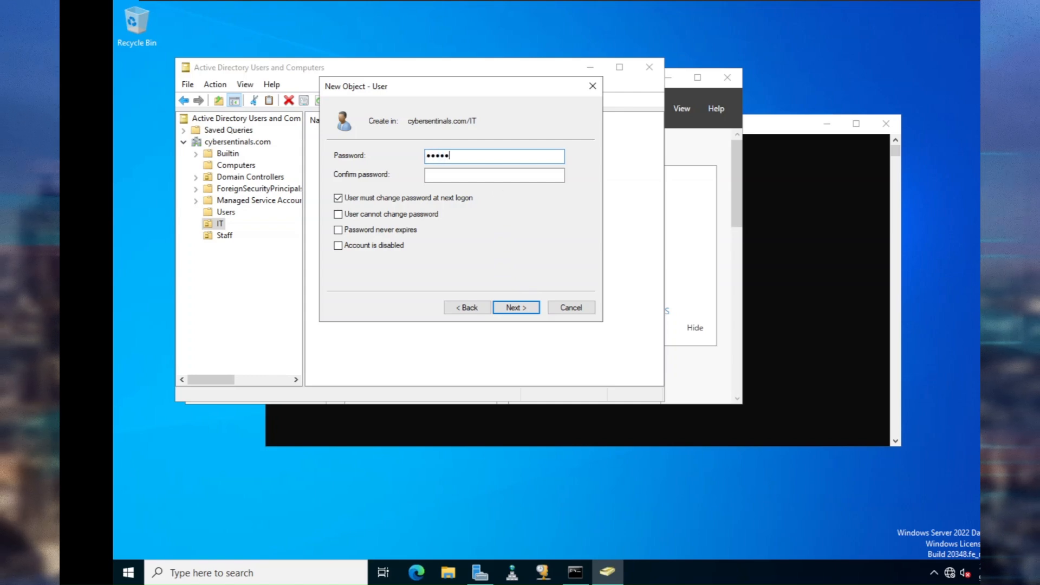
text(d)
key(Tab)
text(P@ssw0rd)
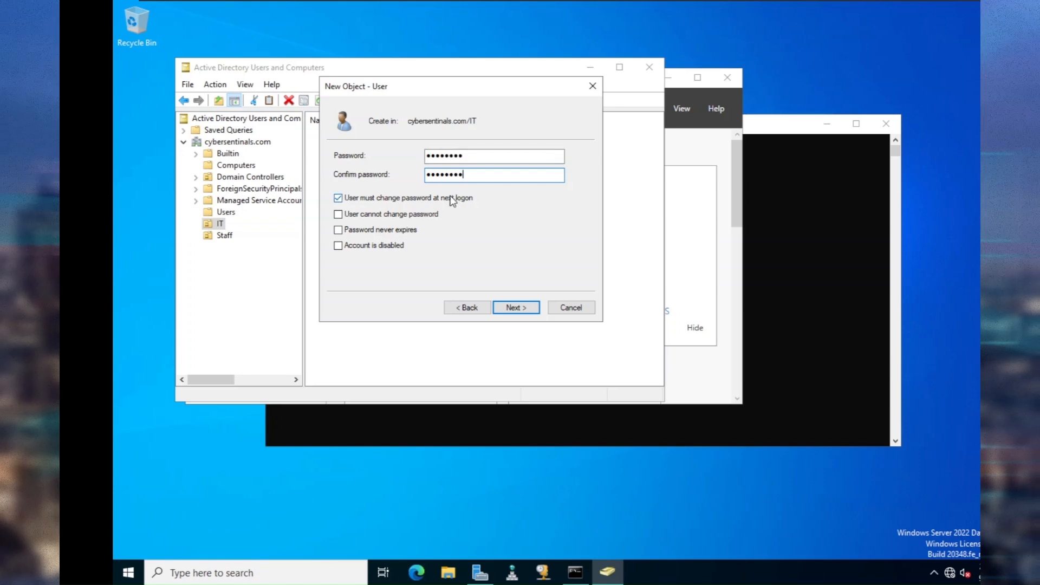
click(419, 198)
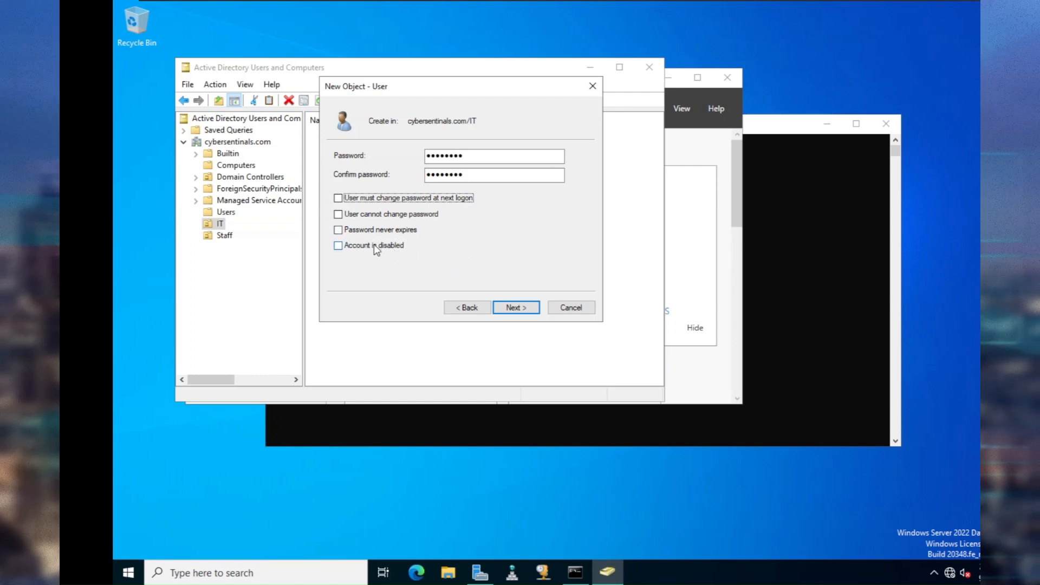
click(523, 306)
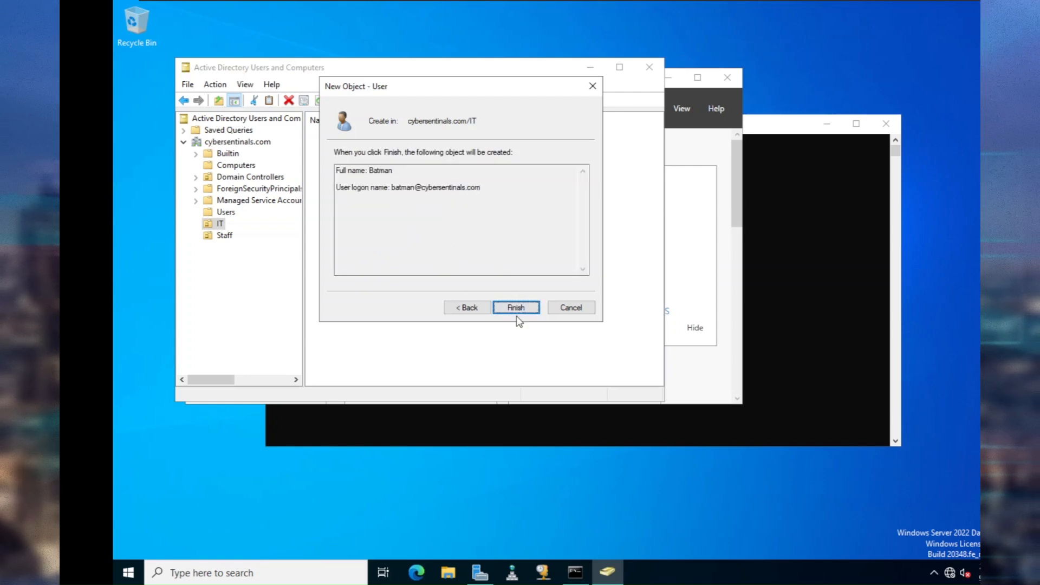
click(476, 307)
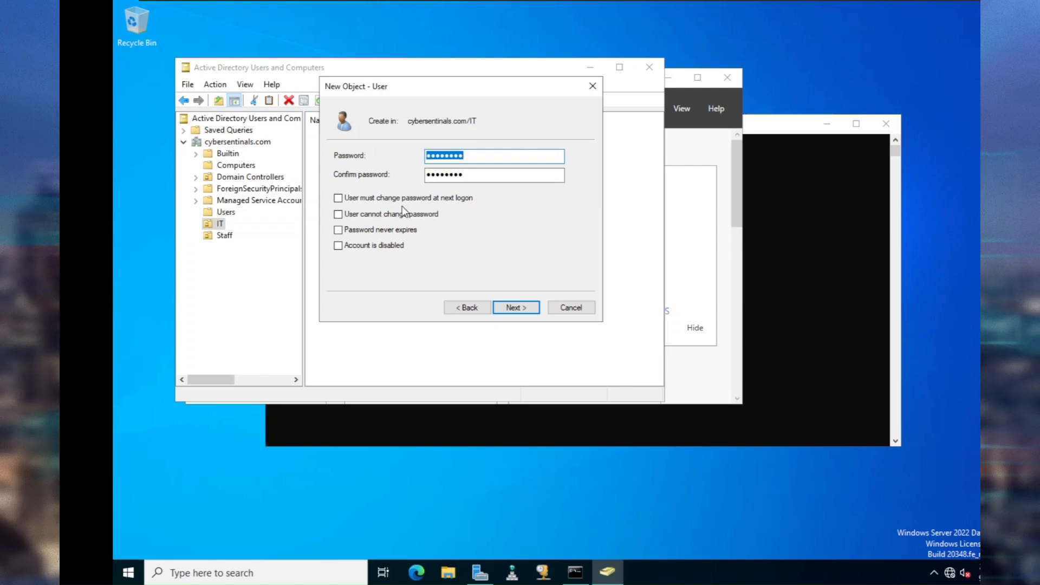
click(519, 307)
click(516, 307)
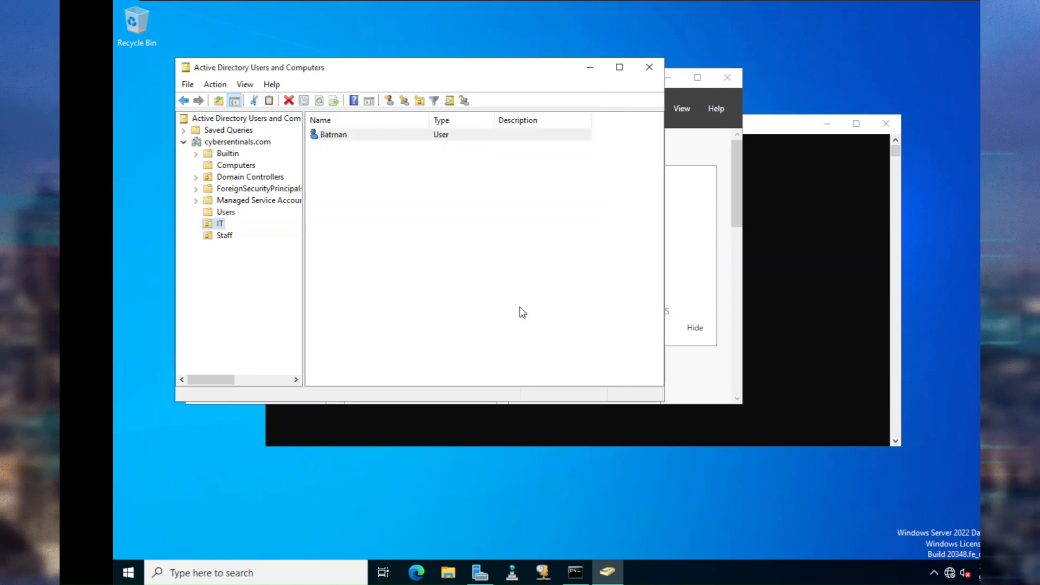
Open Batman's Properties and browse the Address, Account, Profile and Member Of tabs.
click(392, 135)
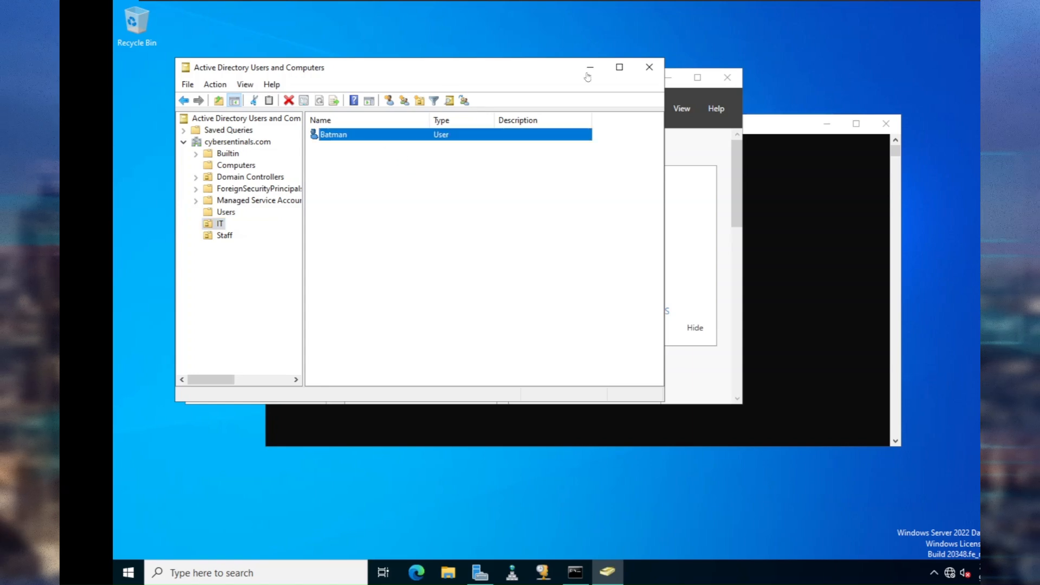
right_click(368, 137)
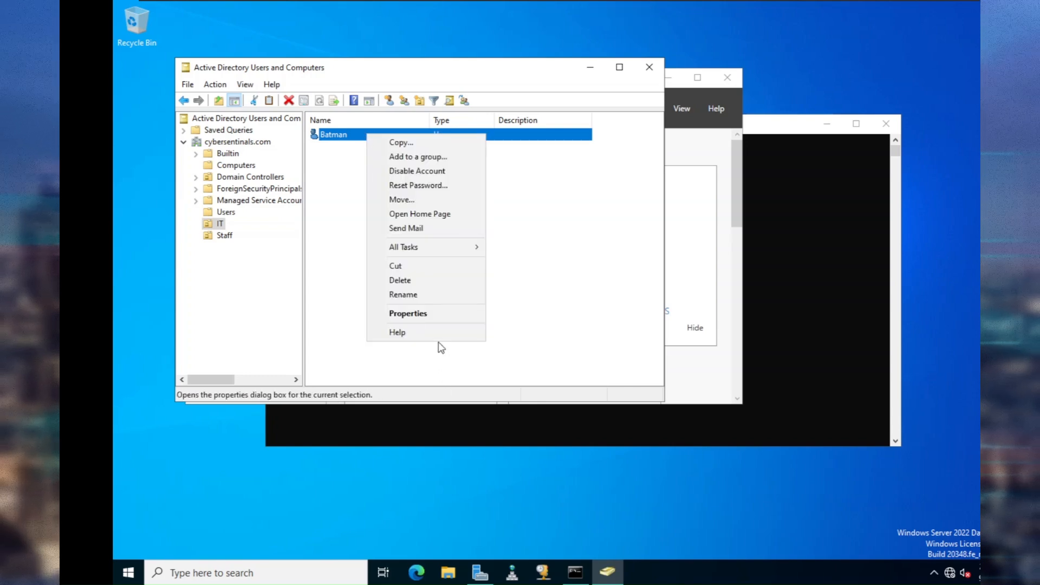
click(434, 314)
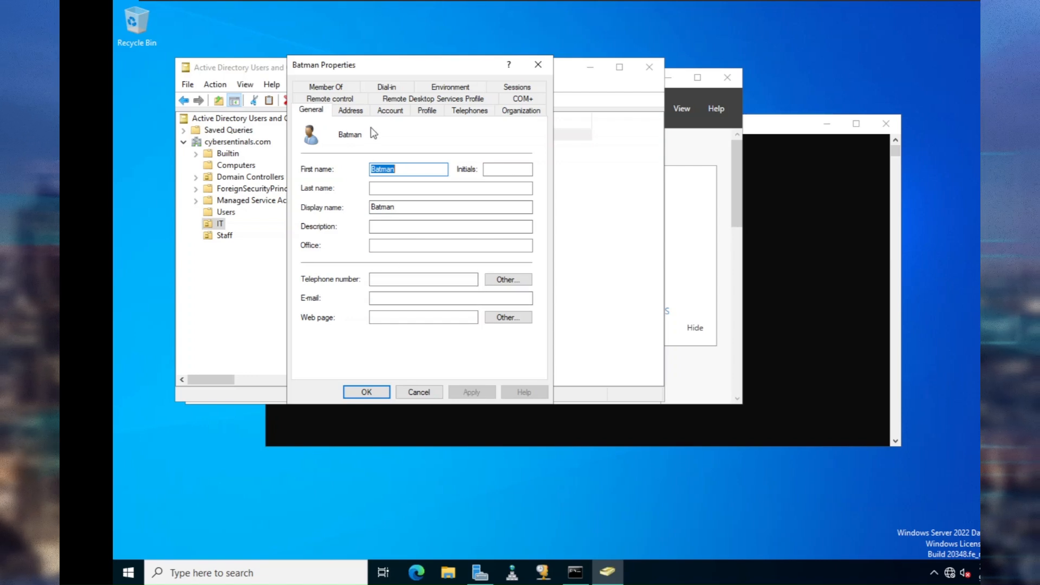
click(360, 113)
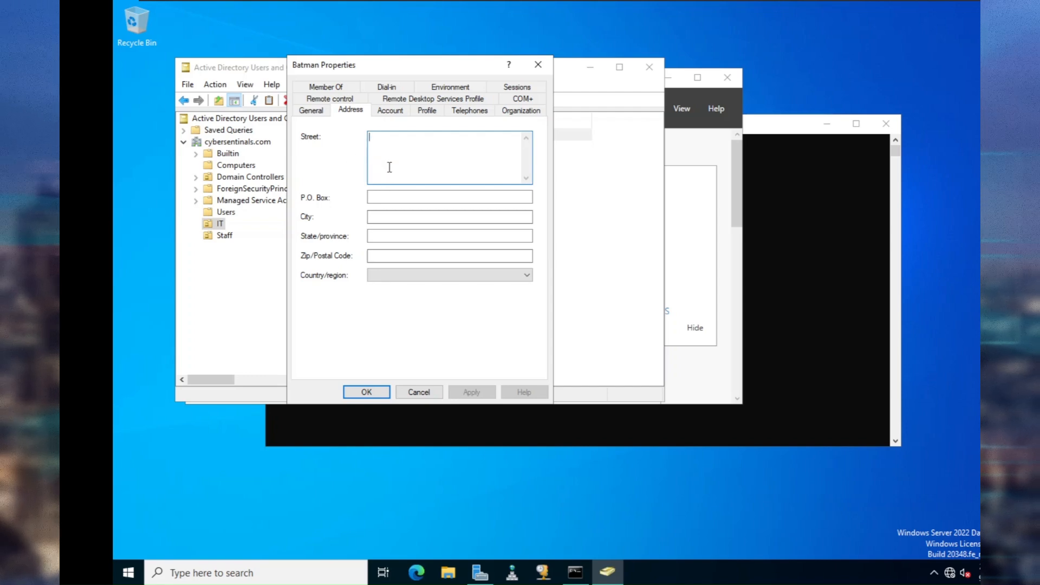
click(380, 112)
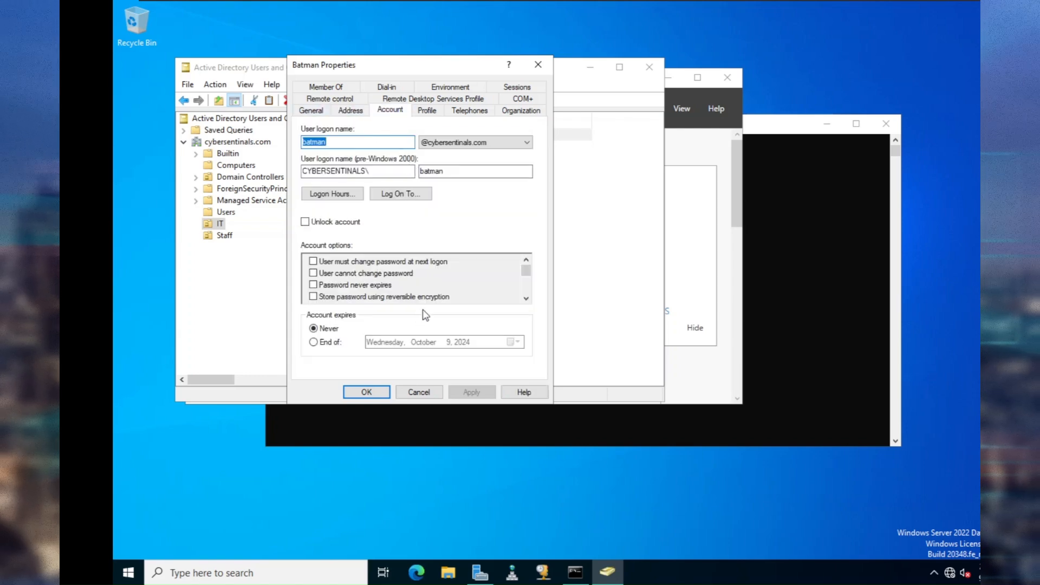
click(426, 112)
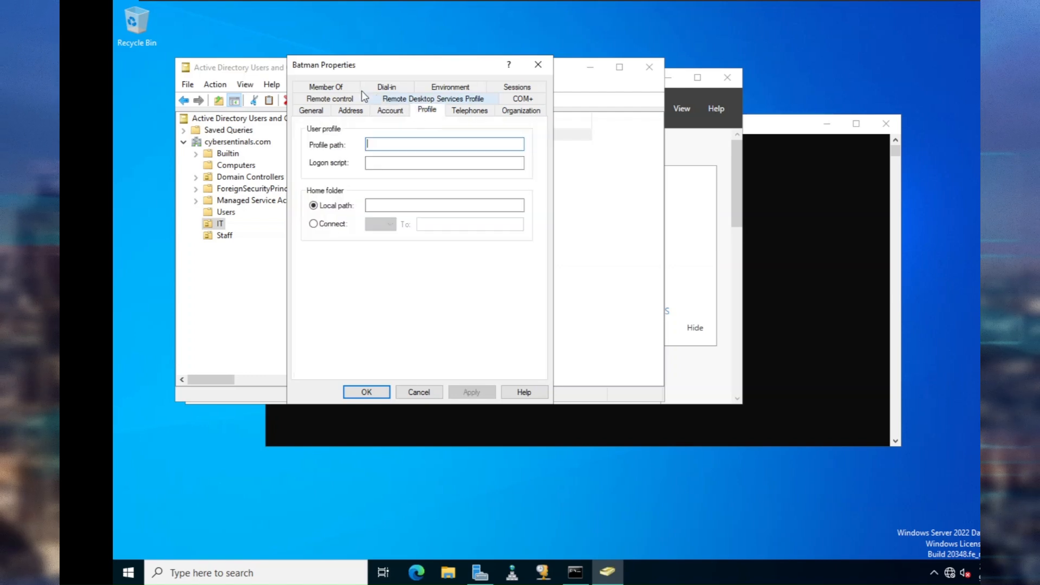
click(324, 88)
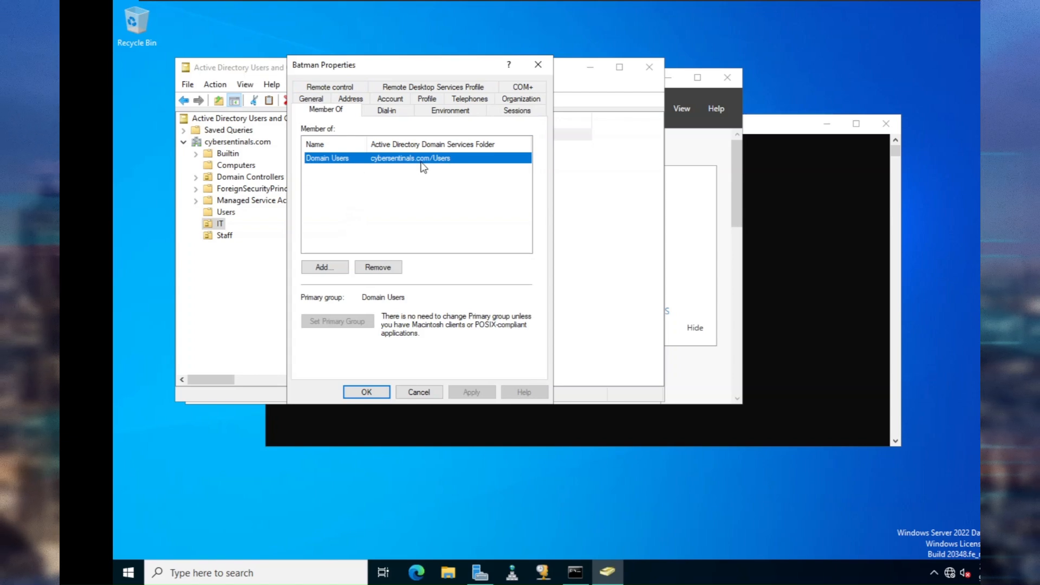
Add Batman to the Domain Admins group.
click(340, 267)
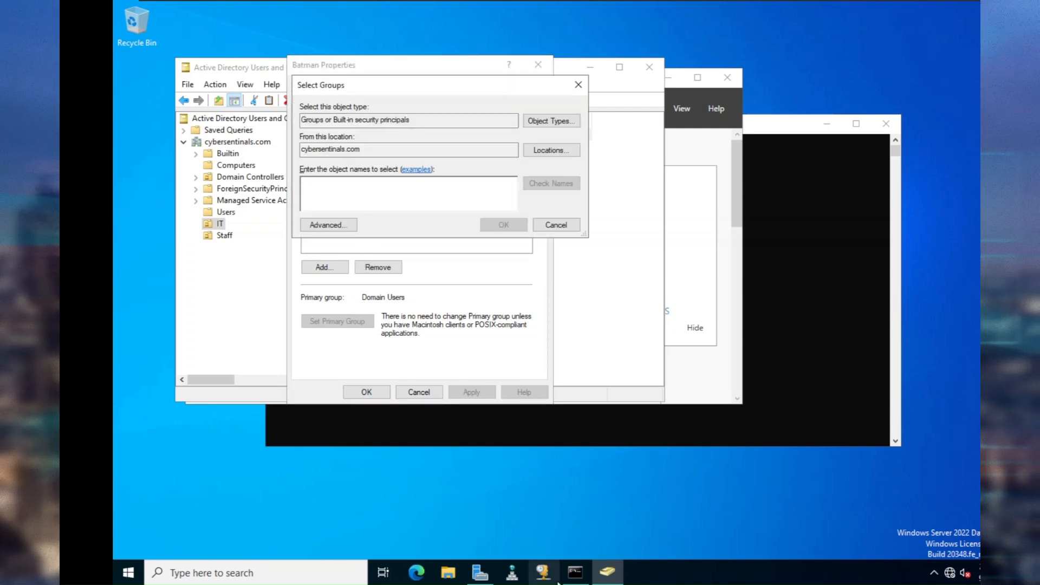
mouse_move(568, 574)
text(do)
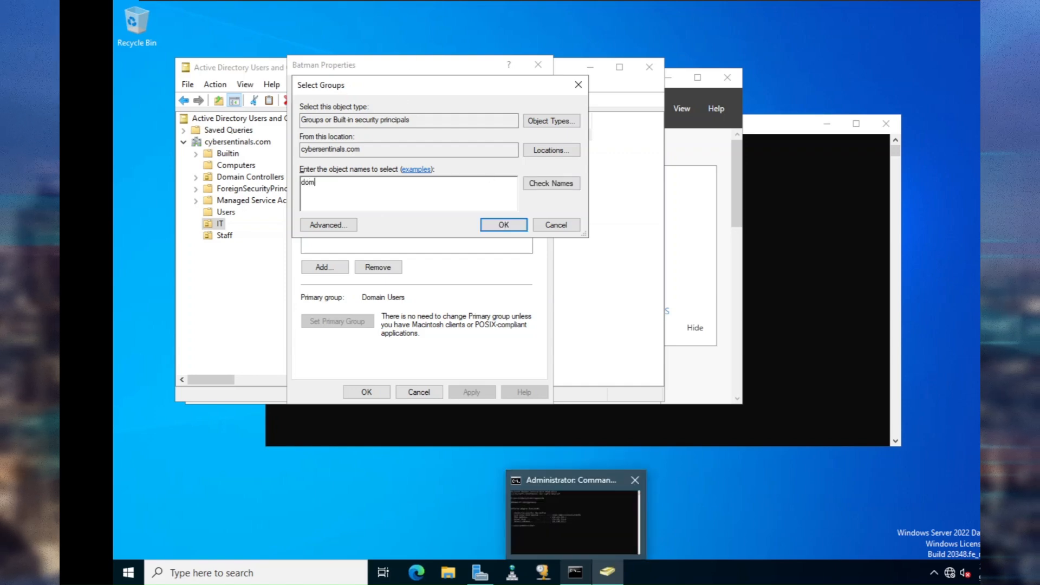
text(m)
click(551, 183)
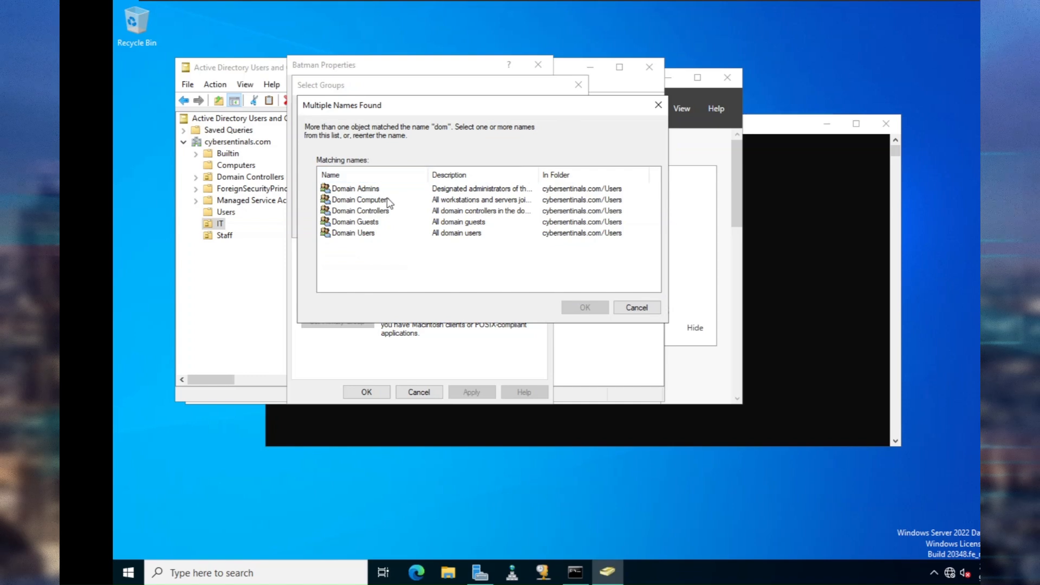
click(373, 191)
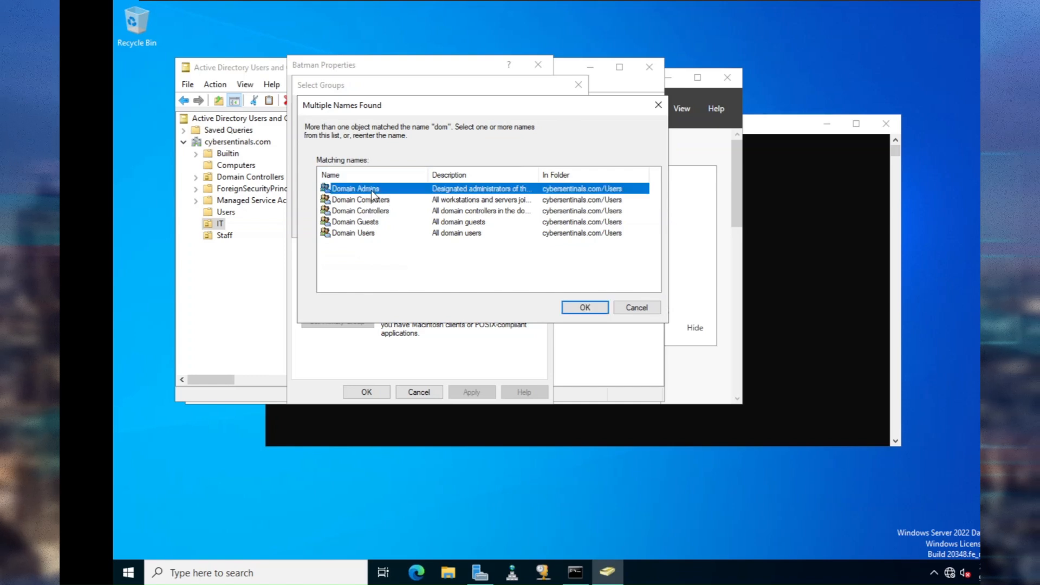
click(585, 308)
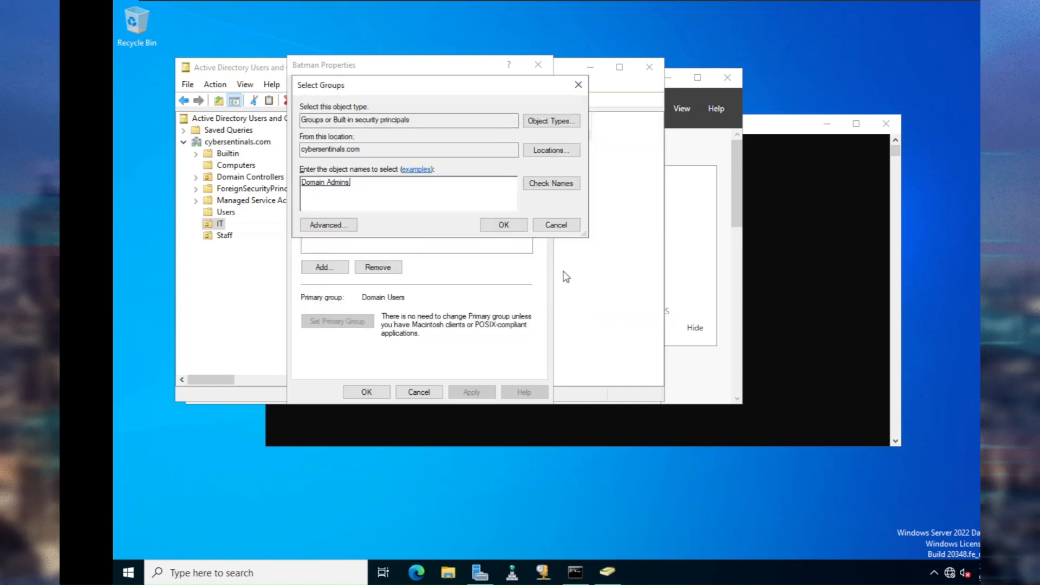
click(501, 226)
Make Domain Users Batman's primary group, then apply and close Properties.
click(350, 158)
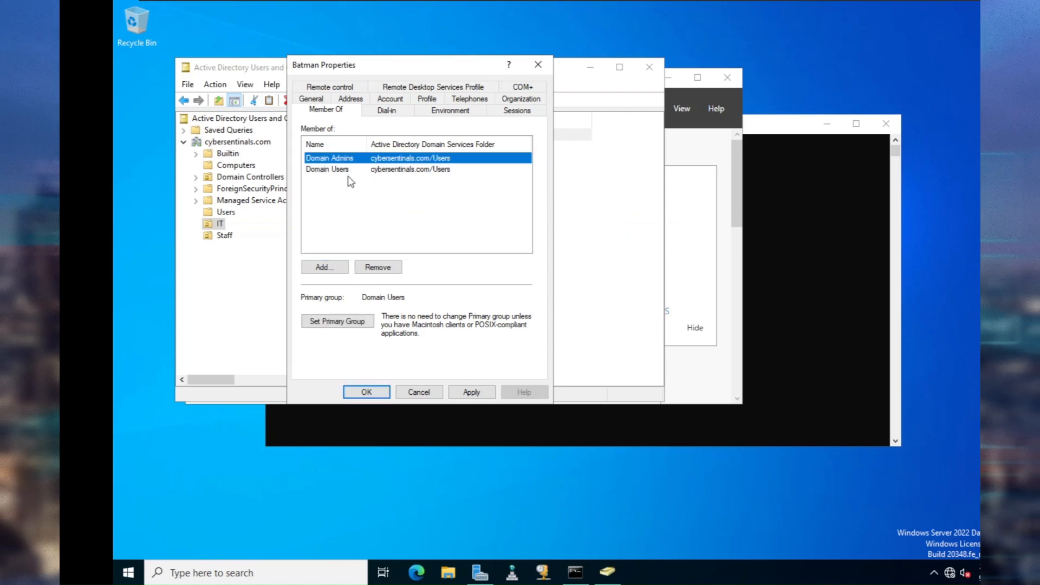
click(349, 322)
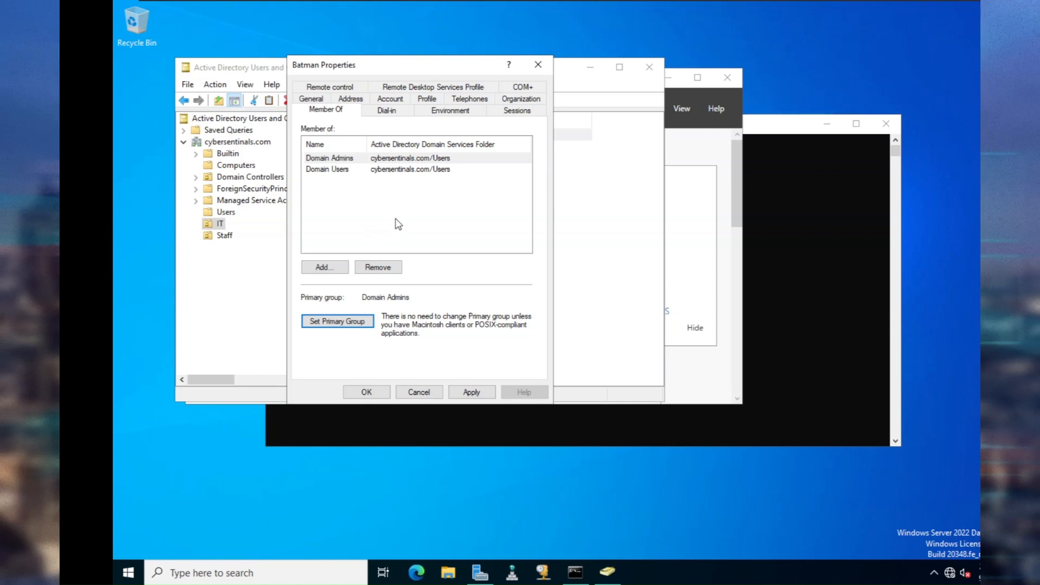
click(387, 170)
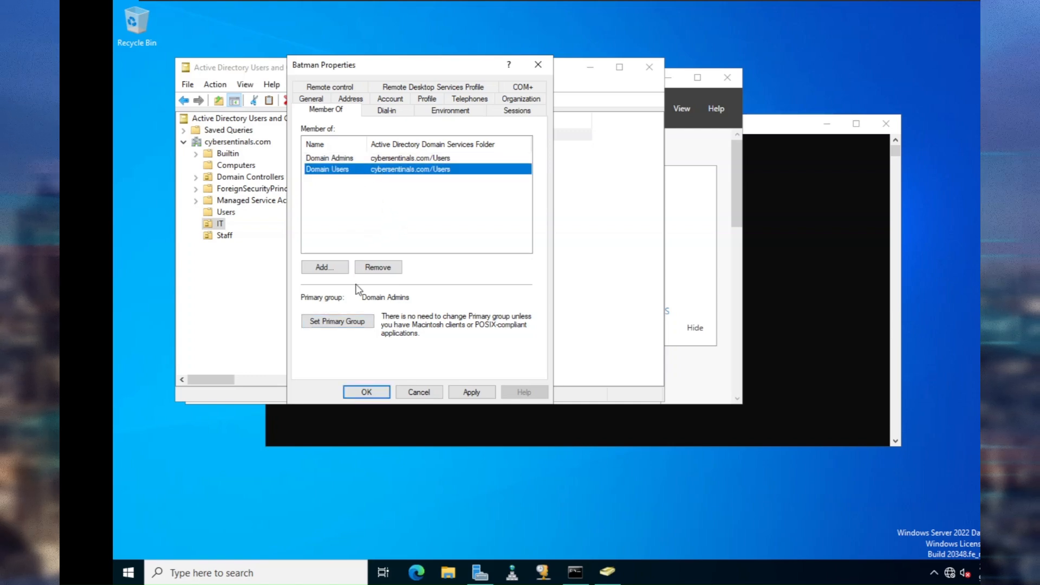
click(362, 323)
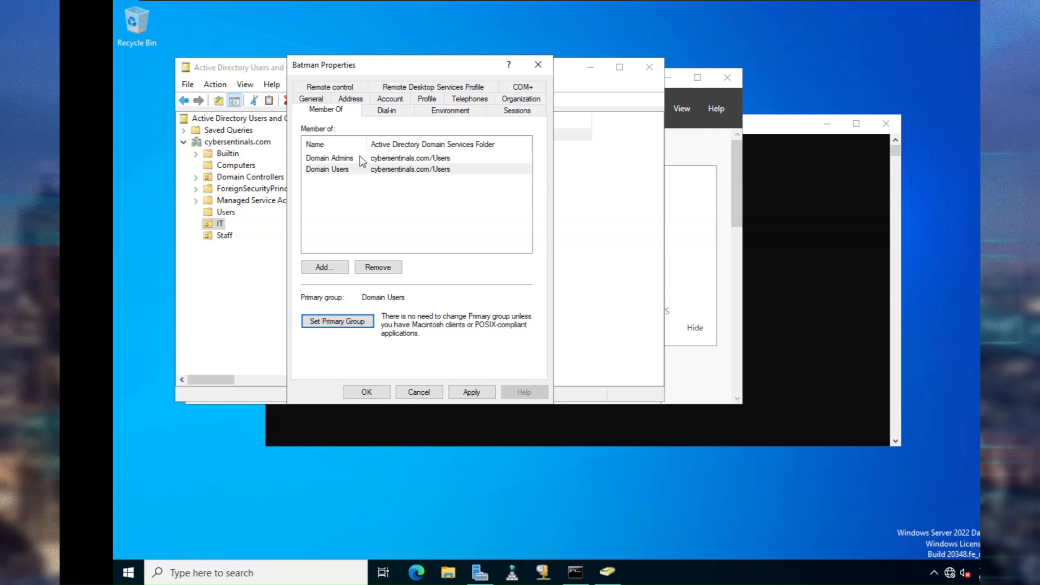
click(461, 397)
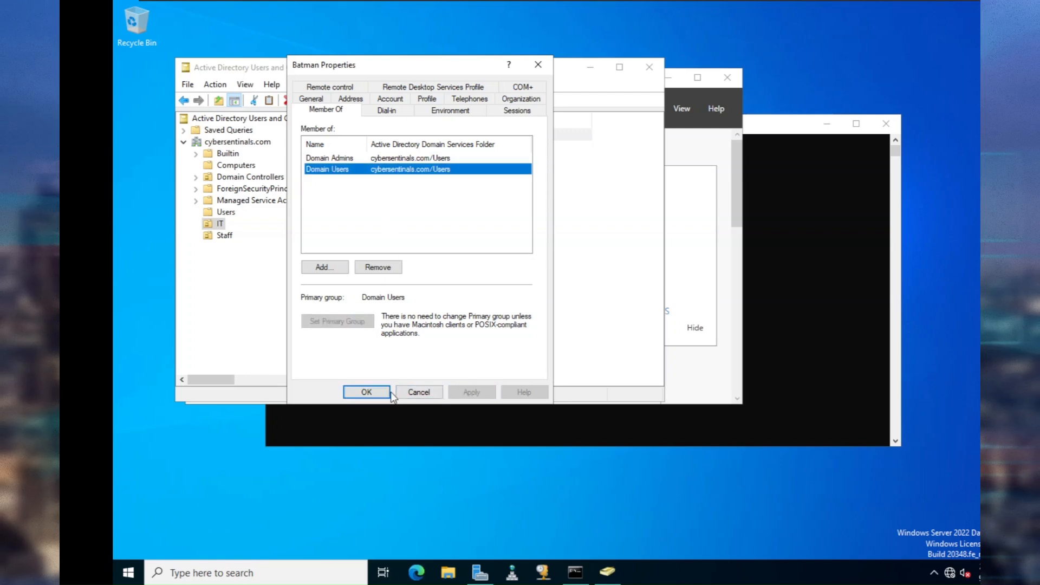
click(366, 392)
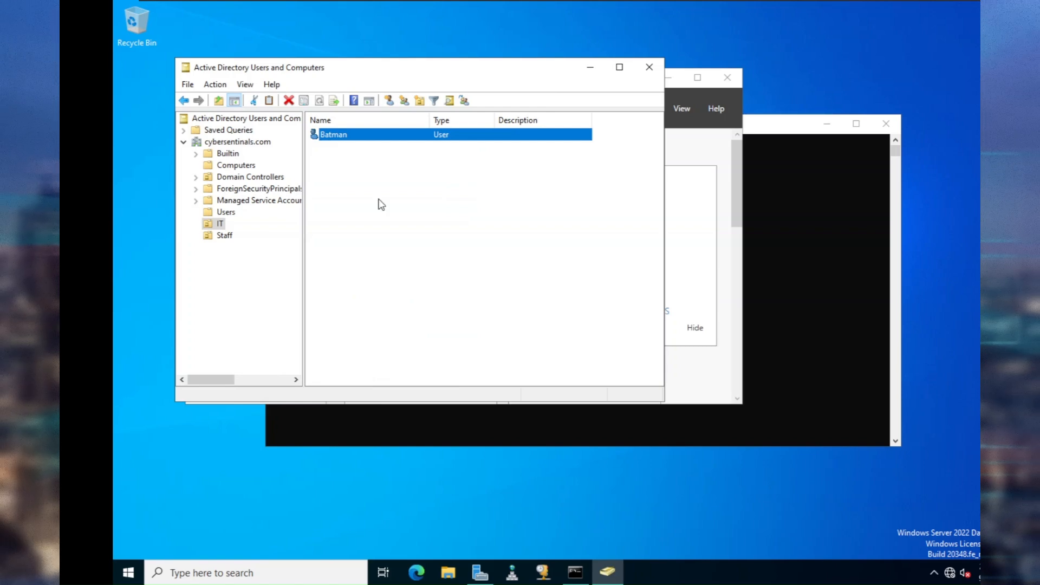
Select the Staff OU and start a new user object in it via New > User.
click(224, 236)
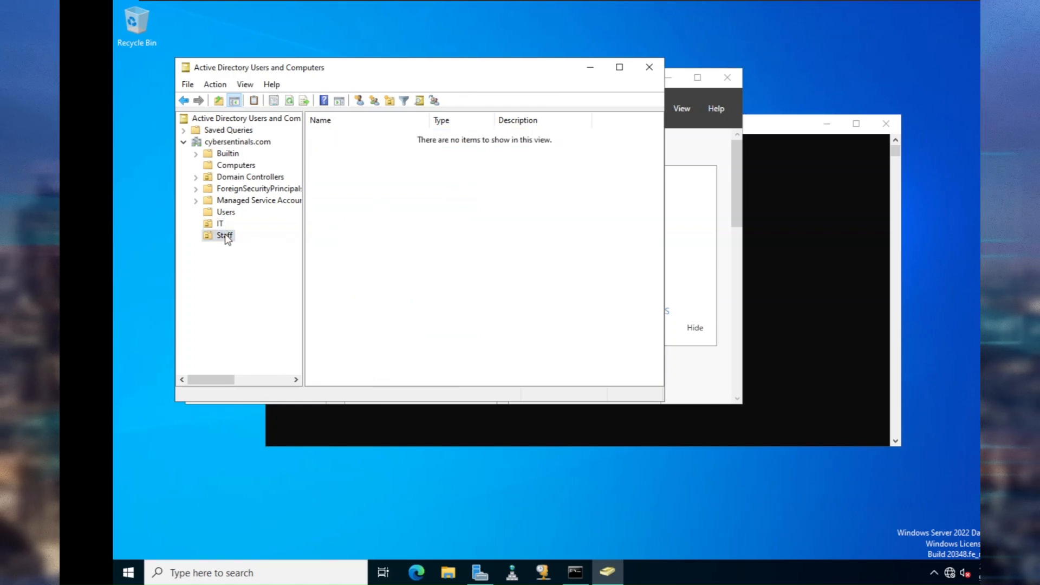
right_click(330, 176)
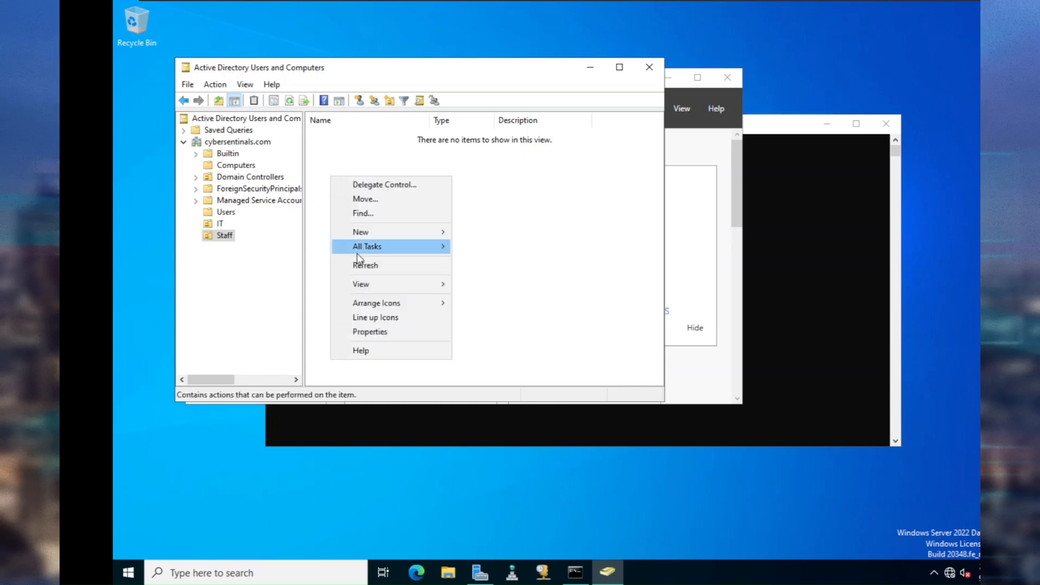
mouse_move(376, 232)
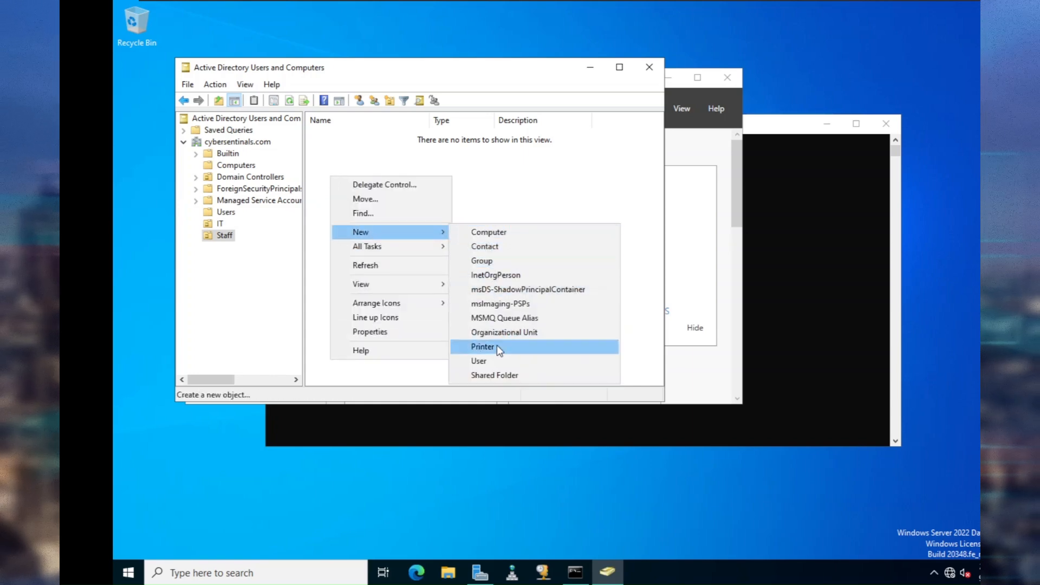
click(494, 359)
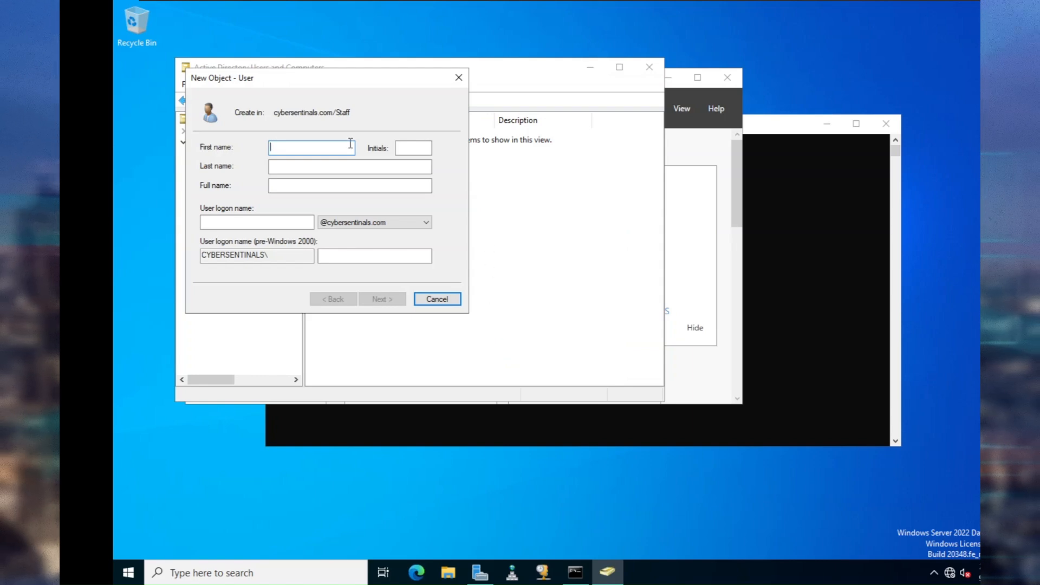
Enter the new user's first name, last initial and logon name, correcting a typo.
text(Lex)
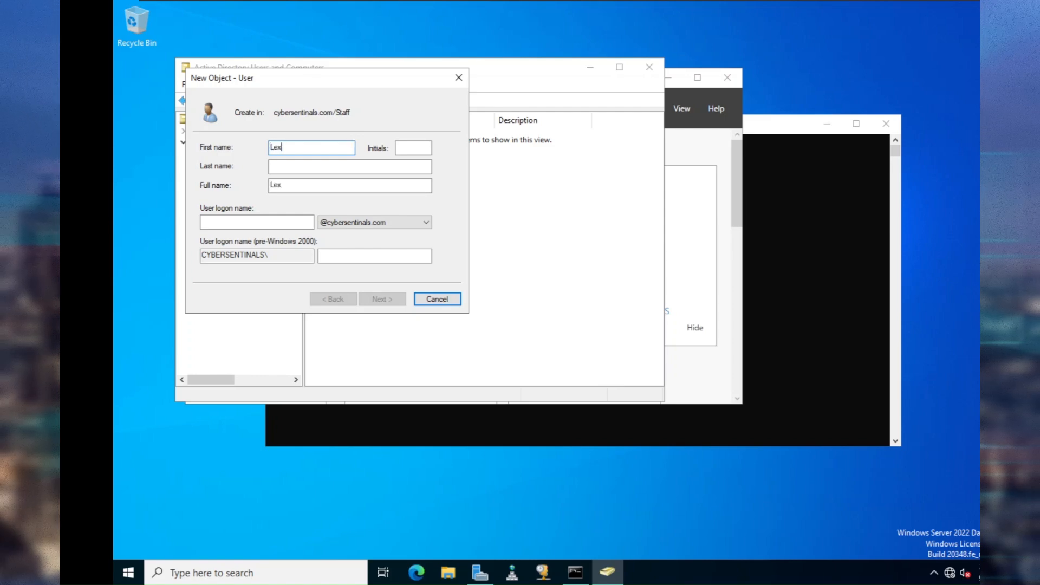
key(Tab)
text(L)
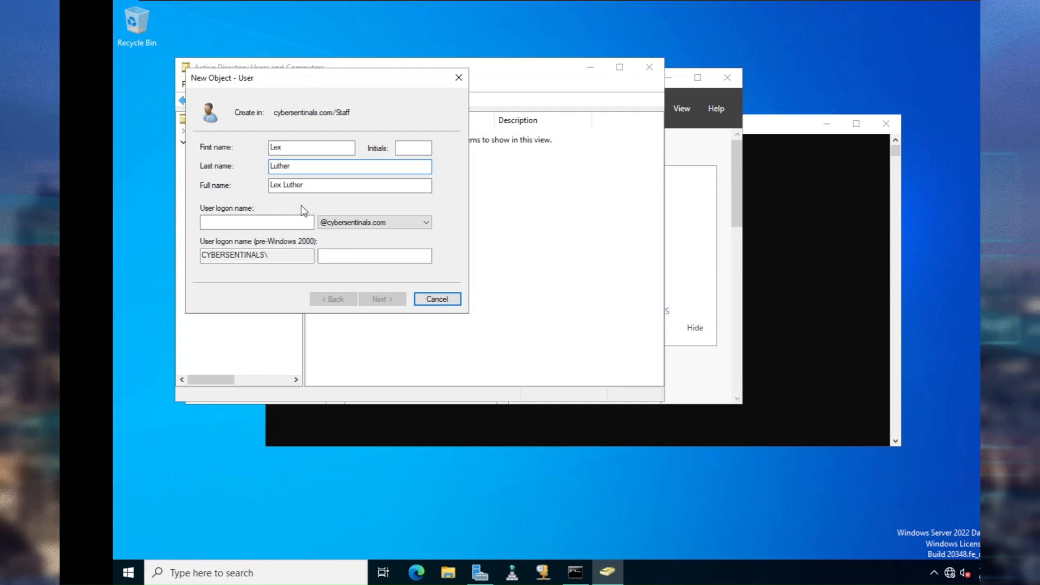
click(287, 222)
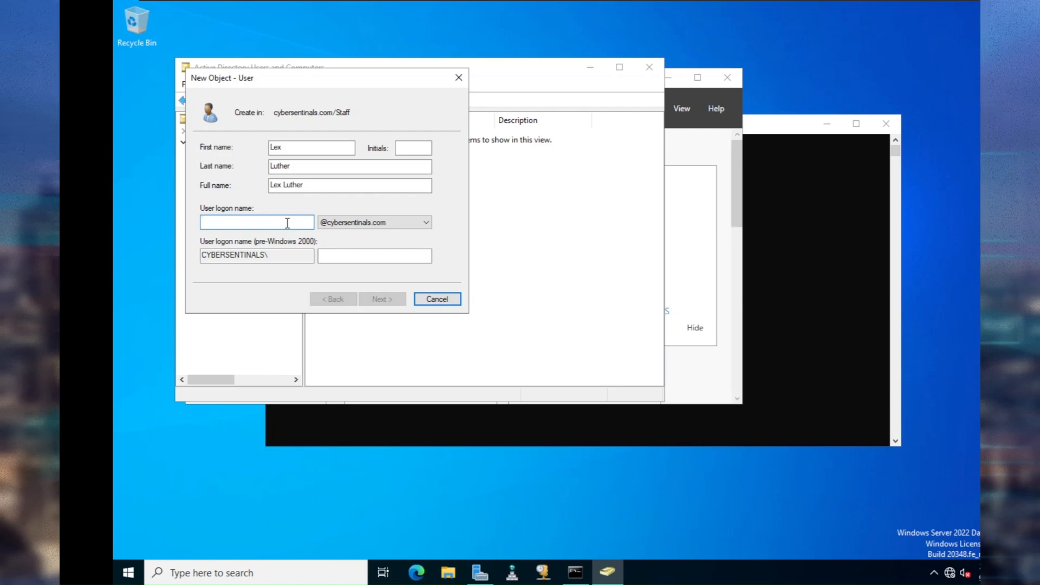
text(L)
key(BackSpace)
text(luther)
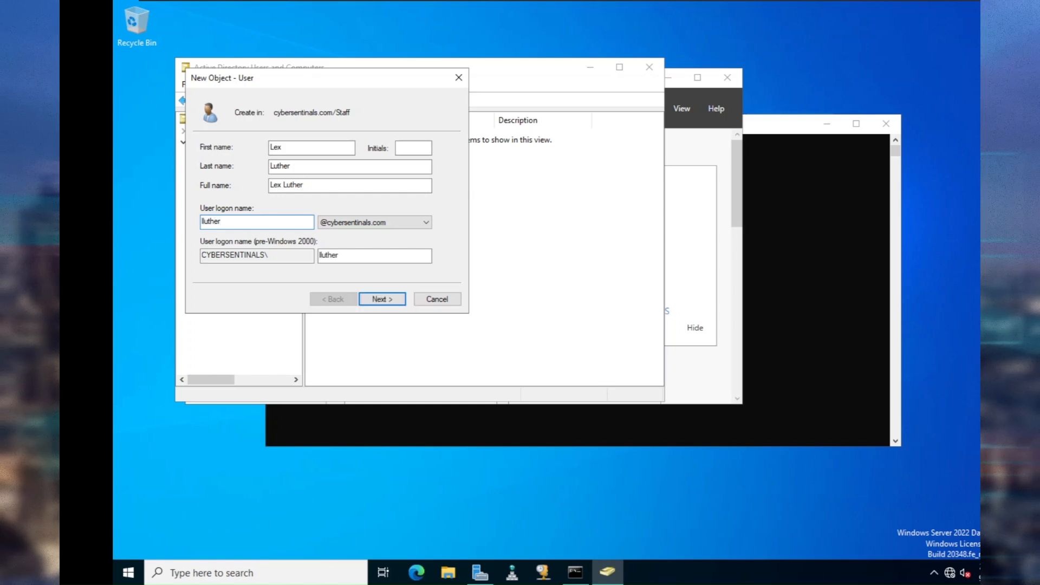
click(381, 299)
Set and confirm the account password, finish creating the user, then view the IT unit.
text(Password)
key(Tab)
text(P)
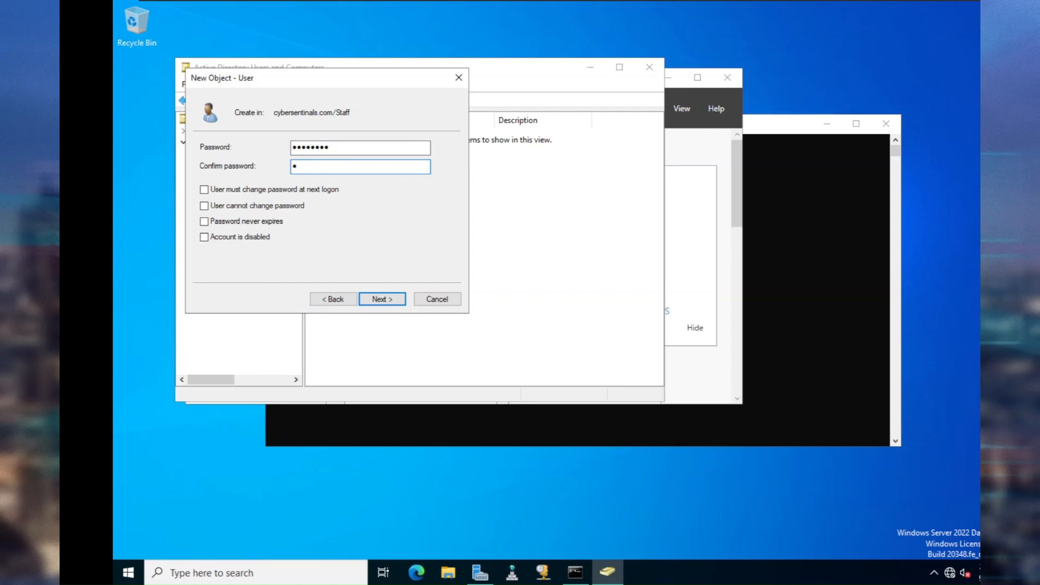
text(assword)
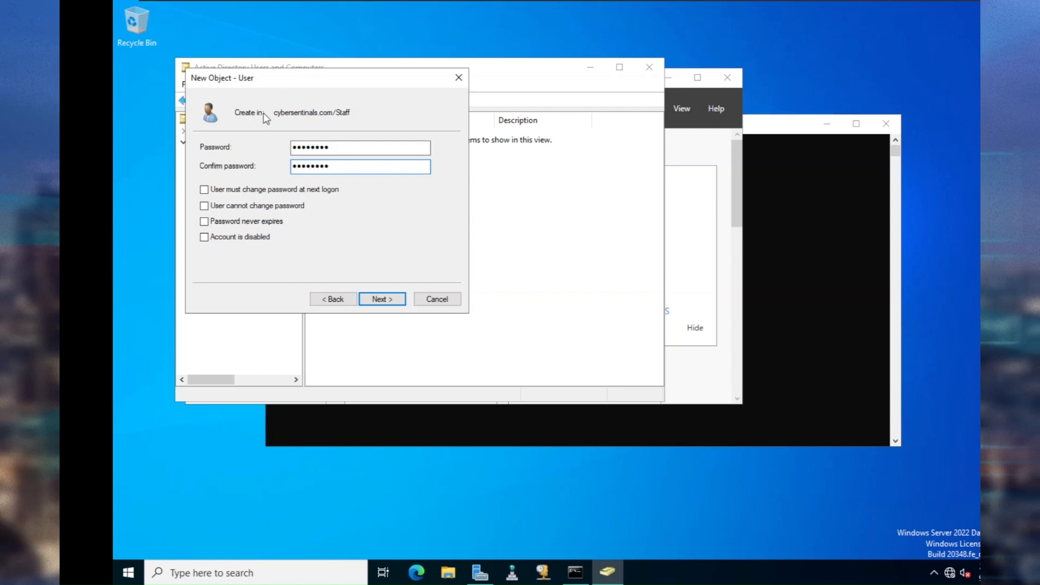
click(376, 301)
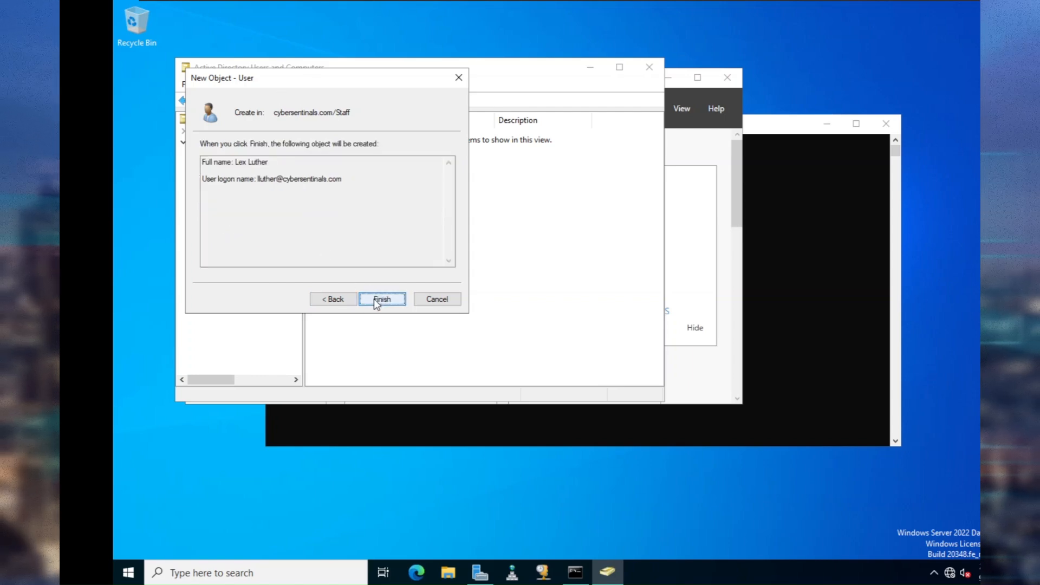
click(381, 299)
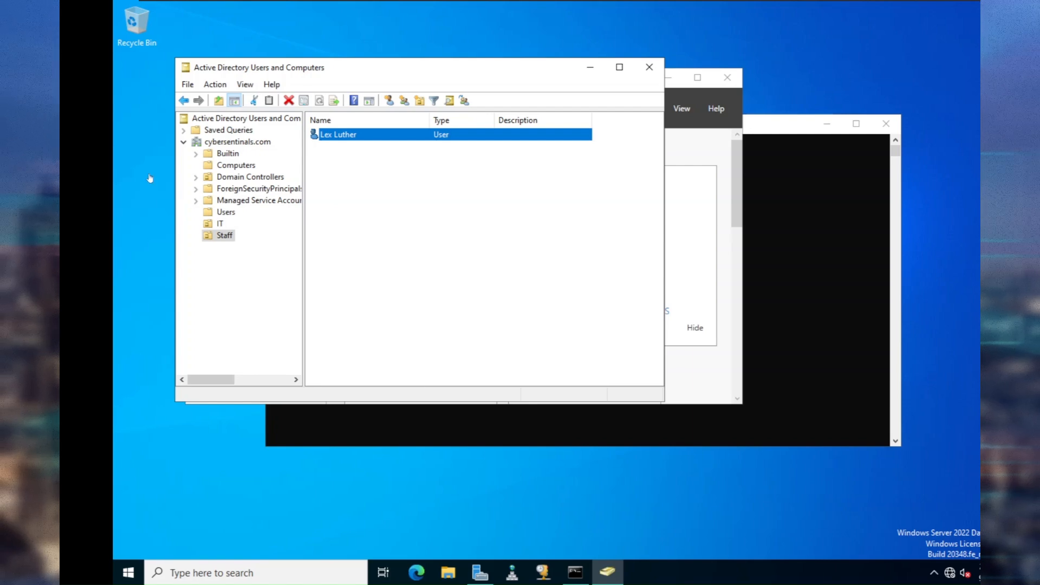
click(220, 224)
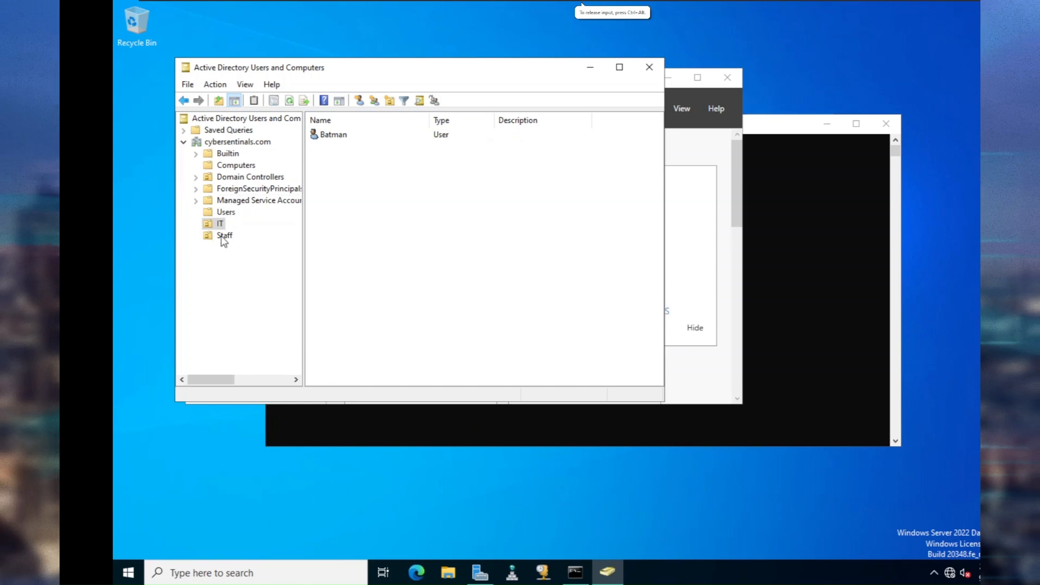
Switch VMware Workstation from the server desktop to the Win 10 virtual machine tab.
click(448, 44)
mouse_move(478, 1)
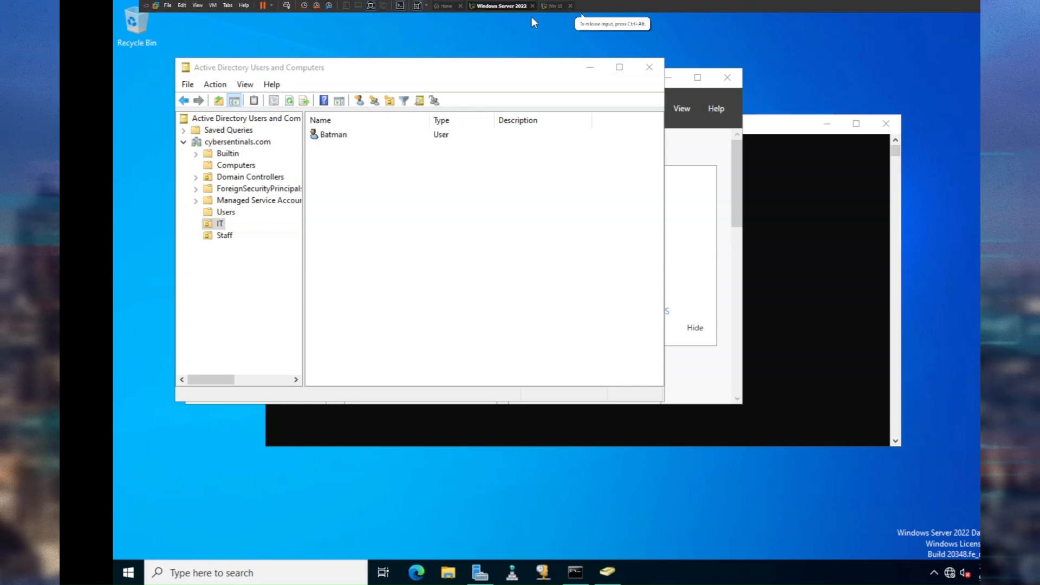
click(549, 10)
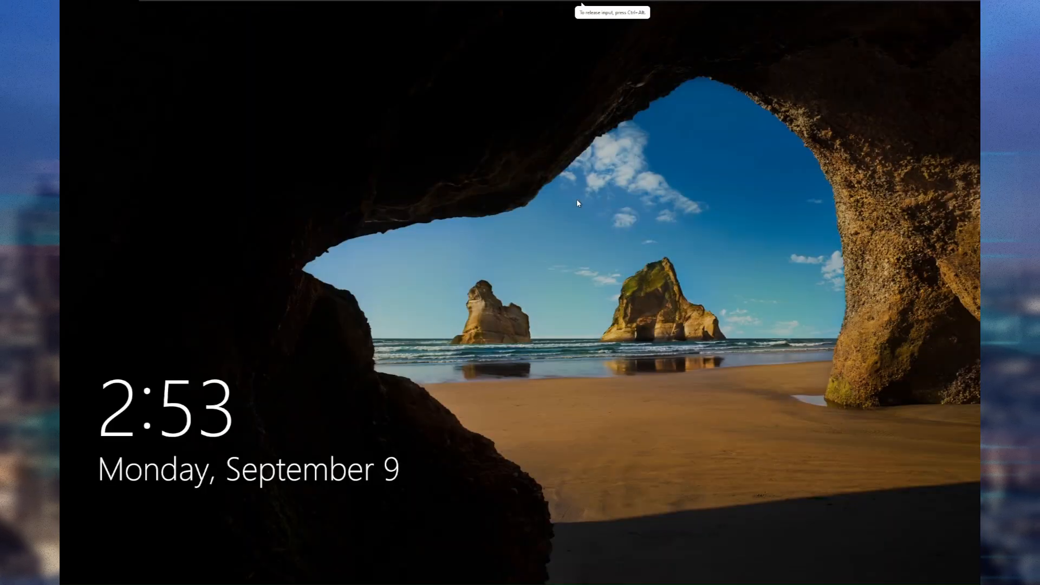
Sign in to Windows 10 through Other user with the new Staff user's logon name and password.
click(576, 200)
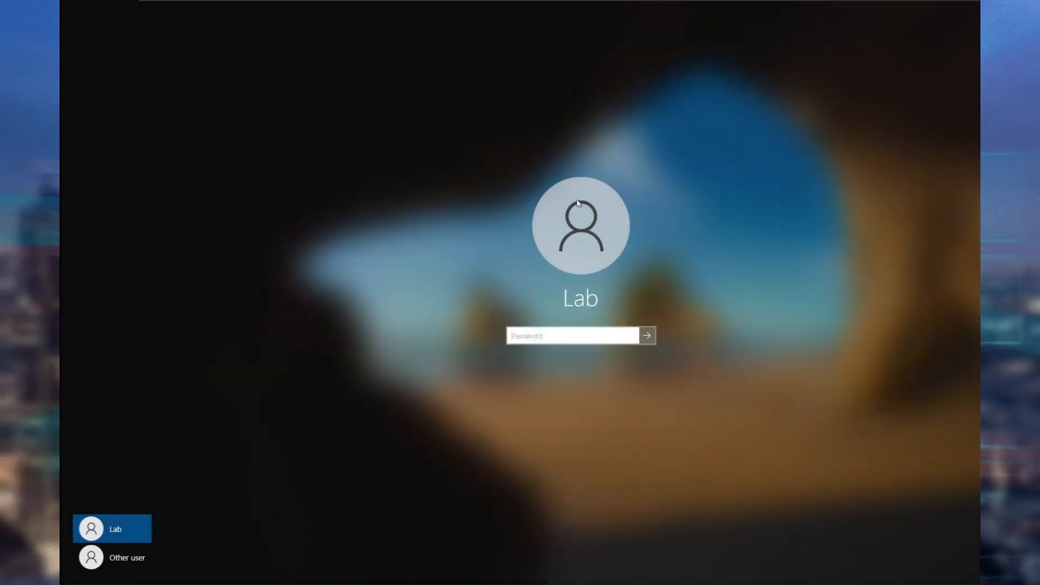
click(126, 558)
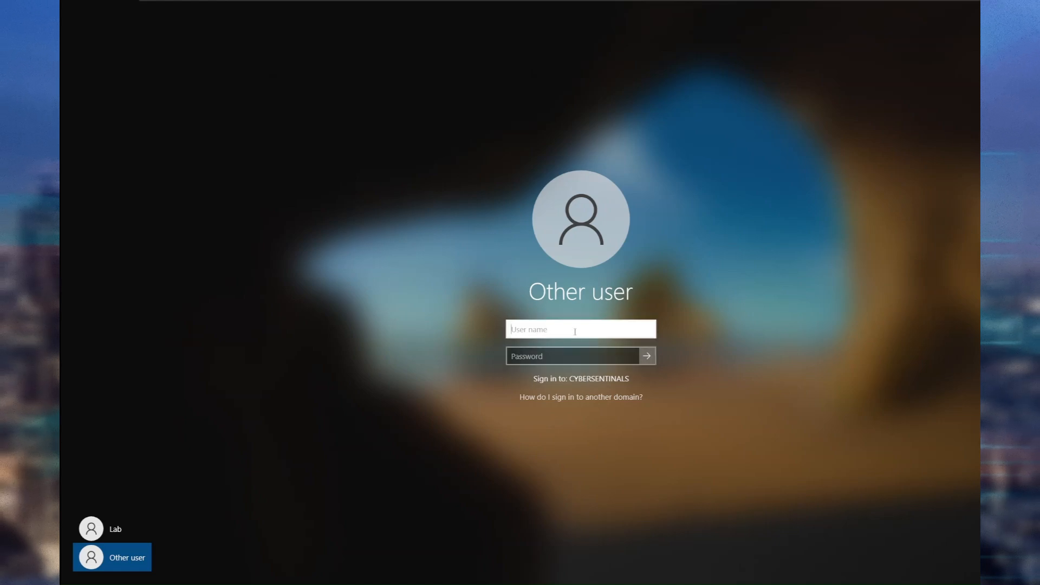
text(llut)
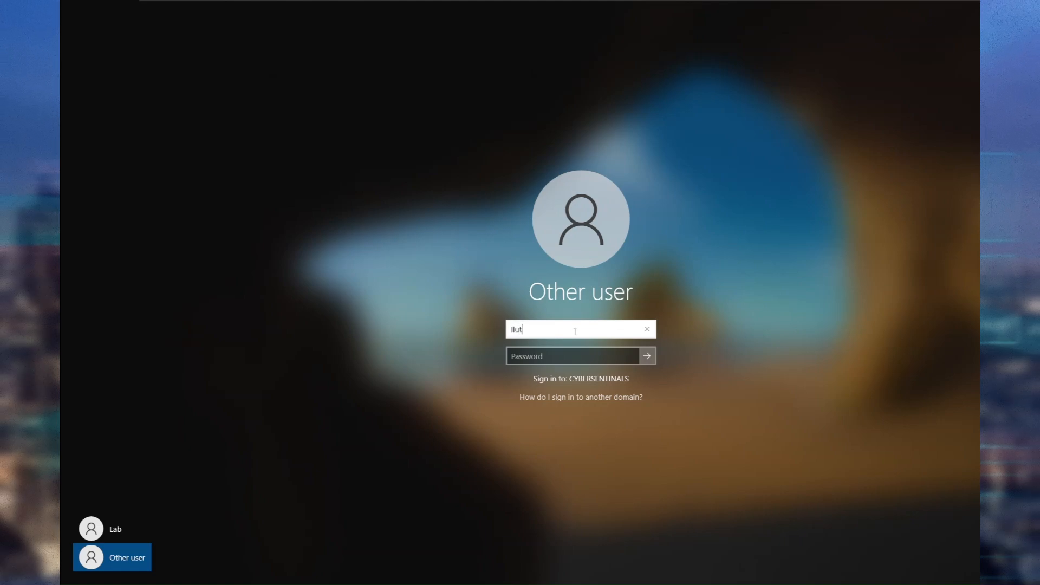
text(her)
key(Tab)
text(P@ssw0rd)
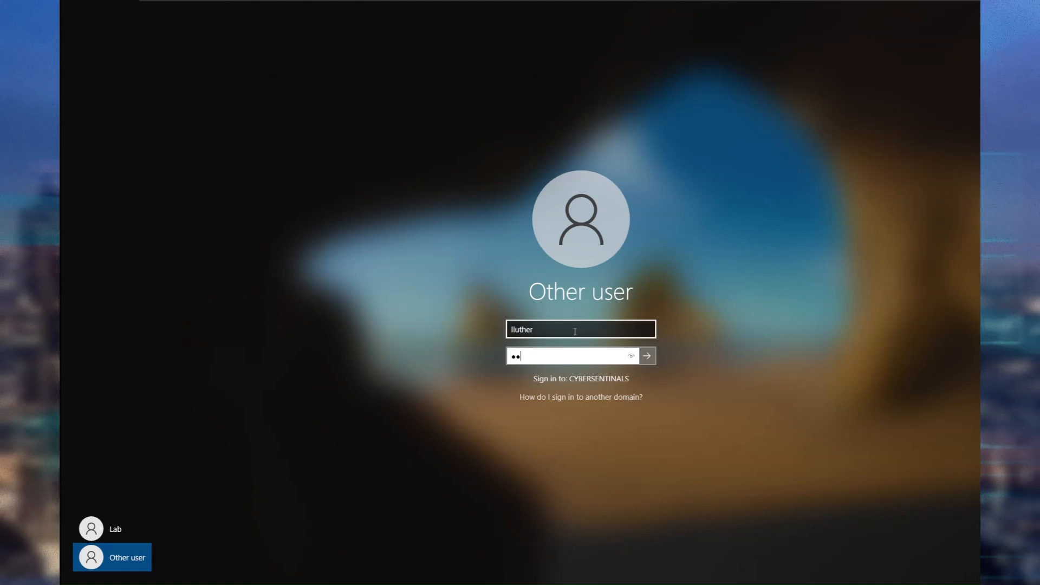
key(Return)
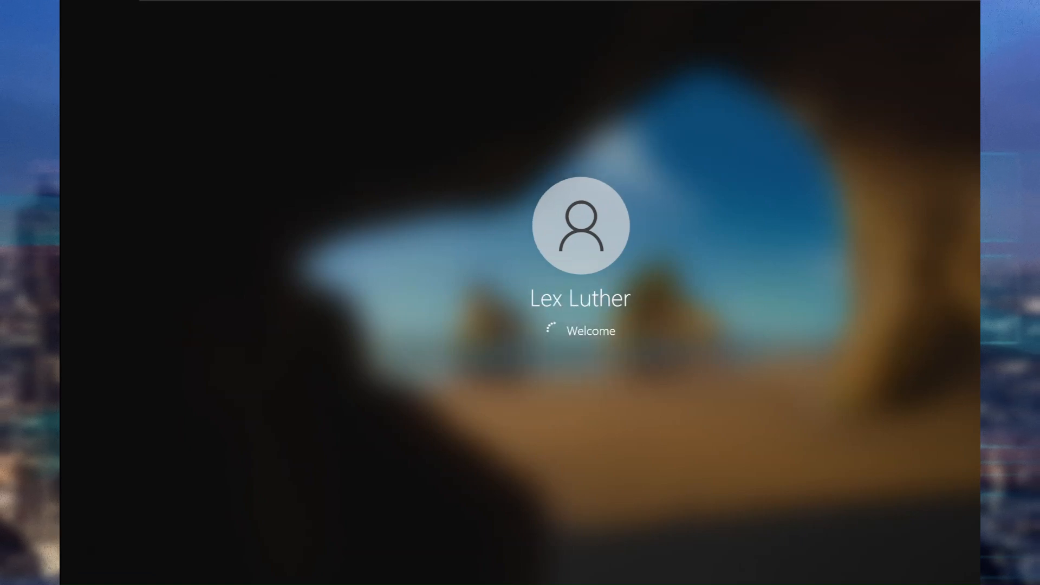
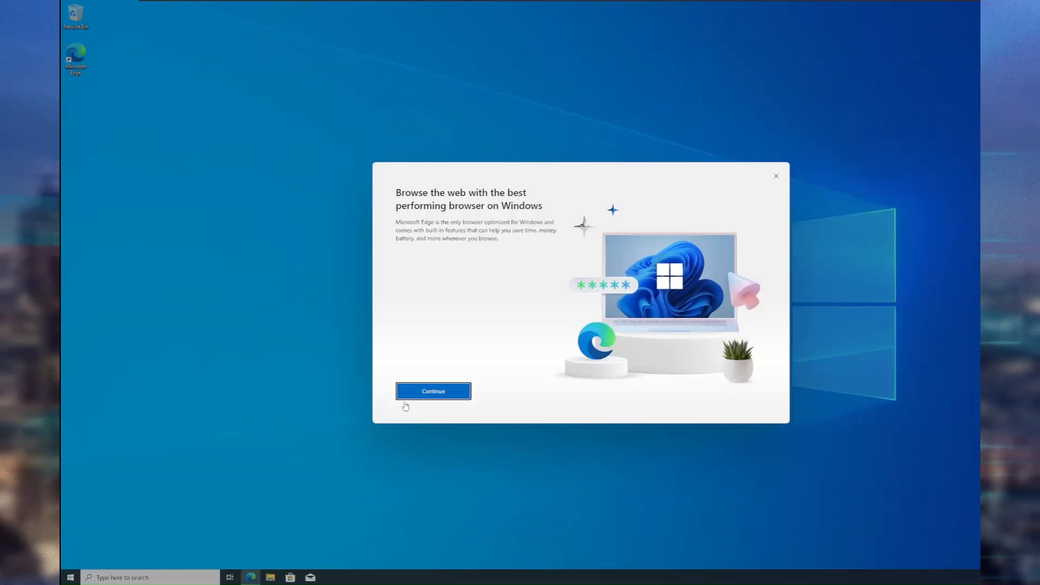
Complete Edge's first-run setup without signing in or importing Google data, and choose the Dark appearance.
click(435, 392)
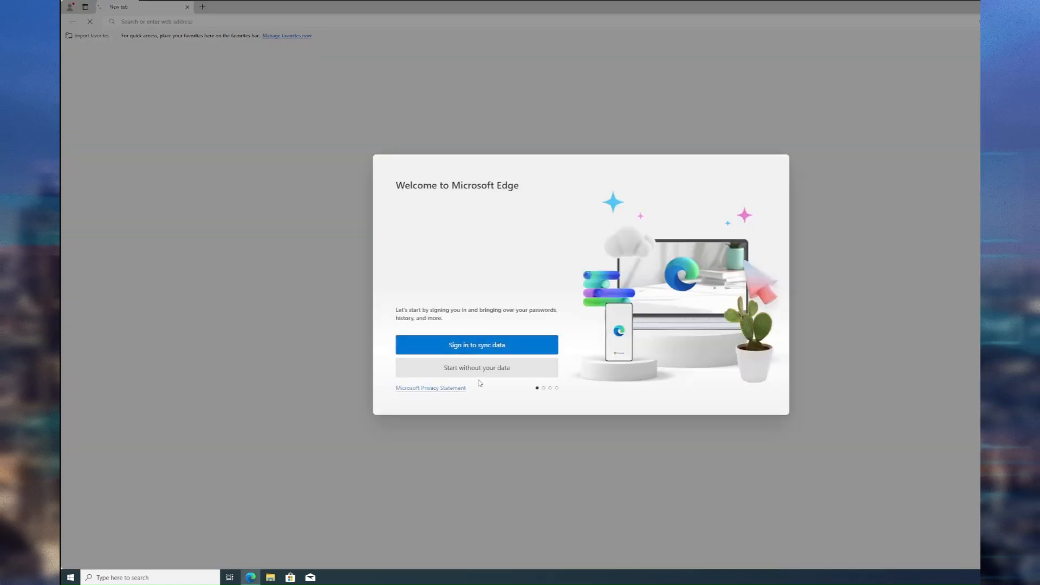
click(475, 374)
click(428, 362)
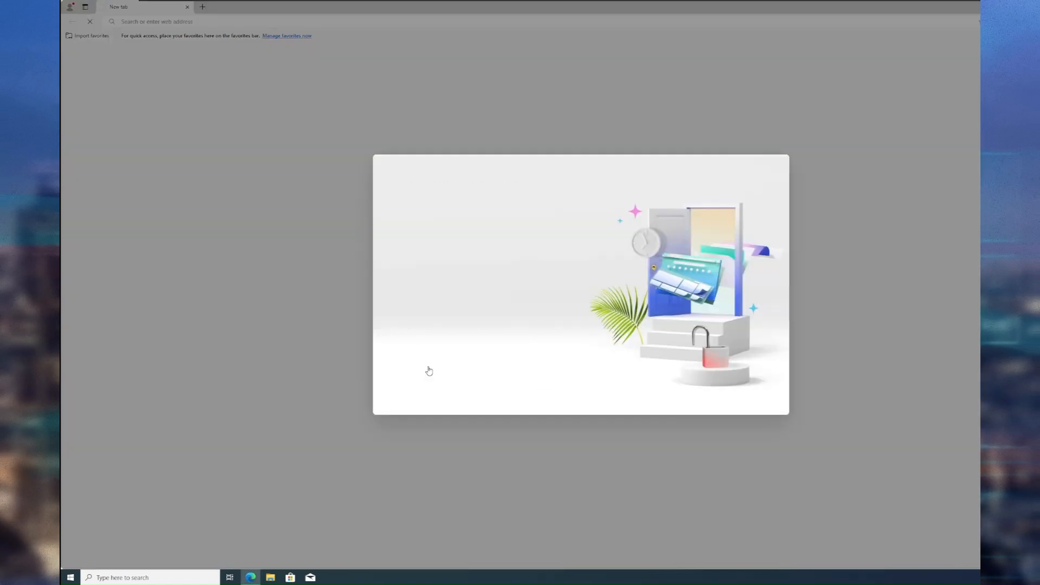
click(445, 369)
click(446, 369)
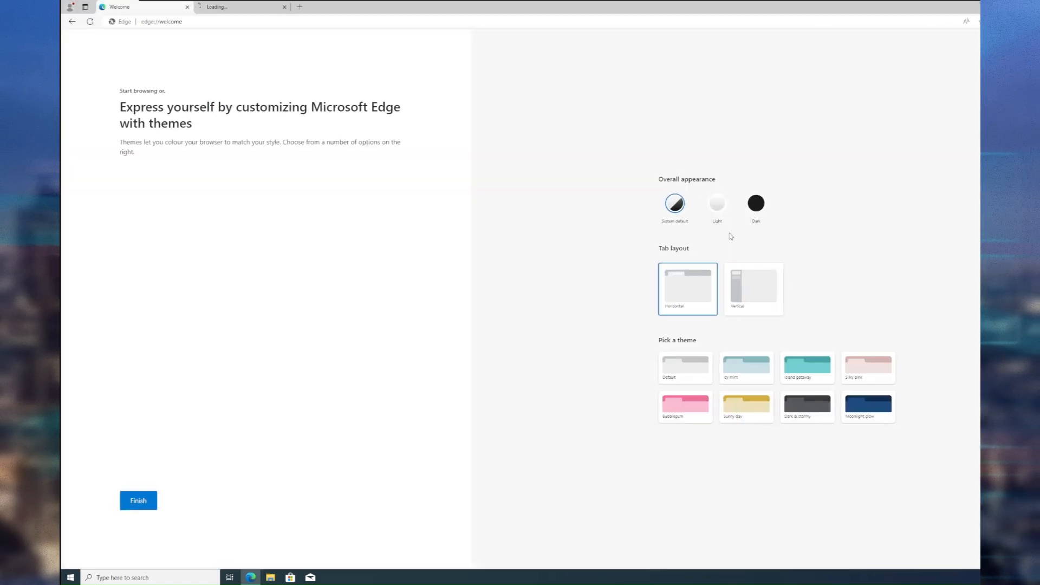
click(756, 203)
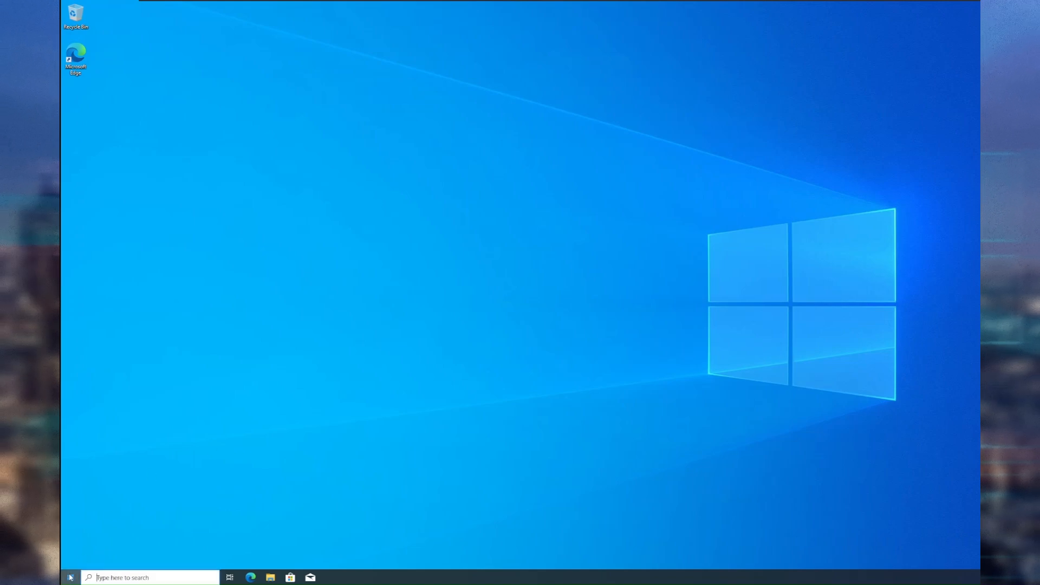
Sign the current user out of Windows using the Start menu's account icon.
key(super)
scroll(135, 505, down, 5)
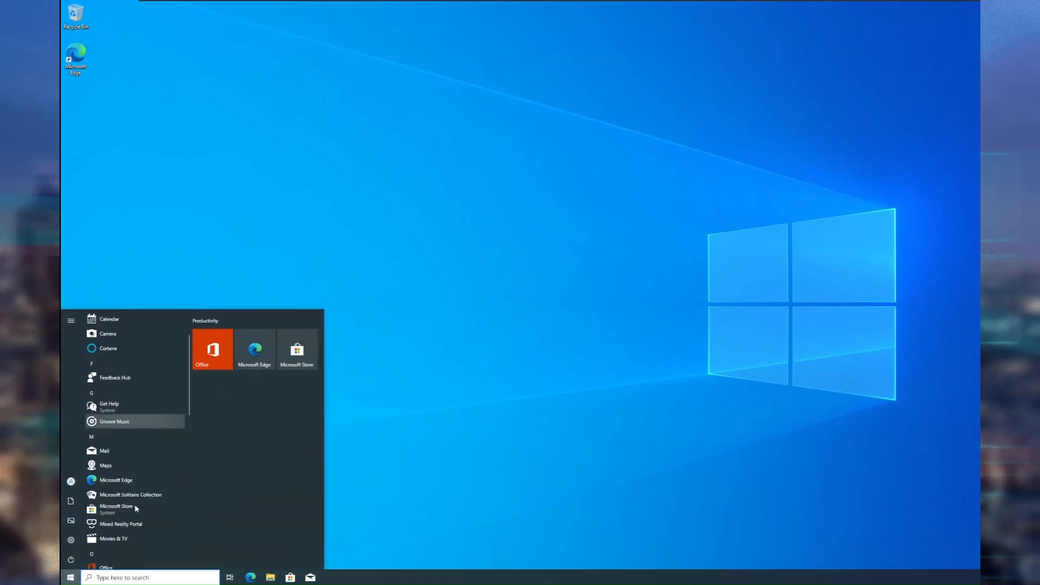
mouse_move(63, 516)
click(100, 482)
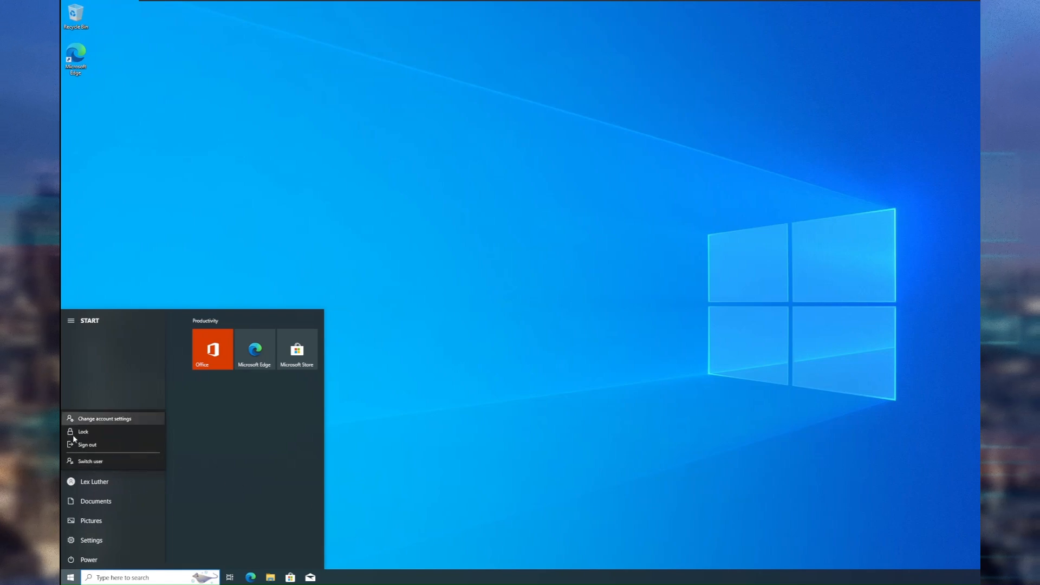
click(88, 444)
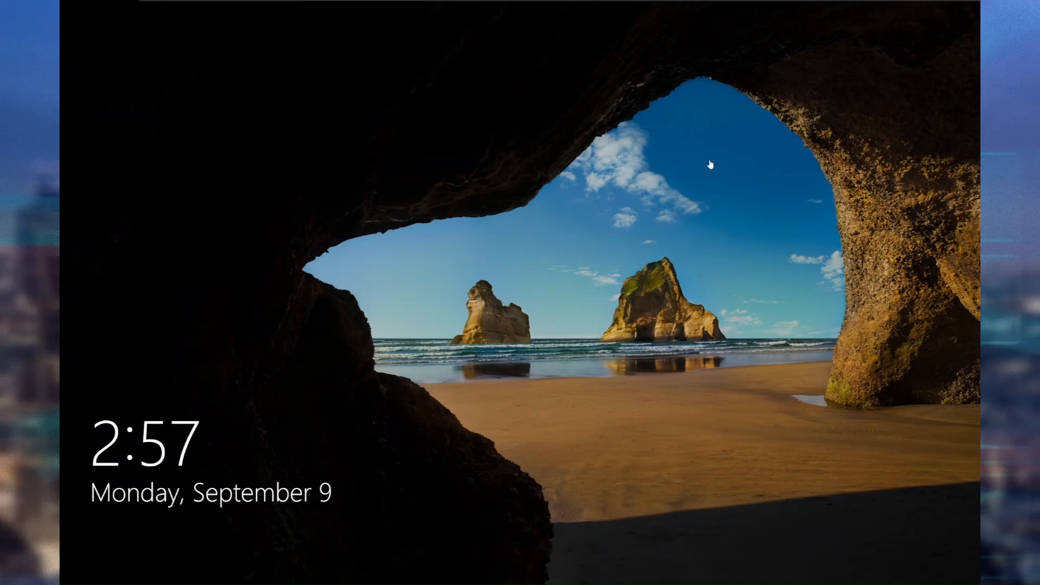
Sign in through Other user as domain user batman with the account password.
click(313, 288)
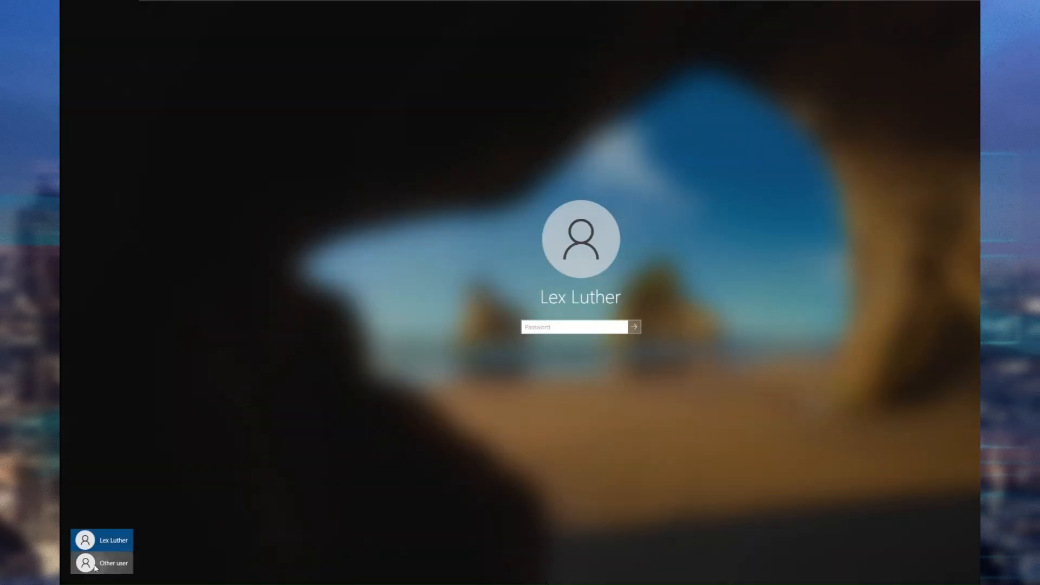
click(95, 566)
text(batman)
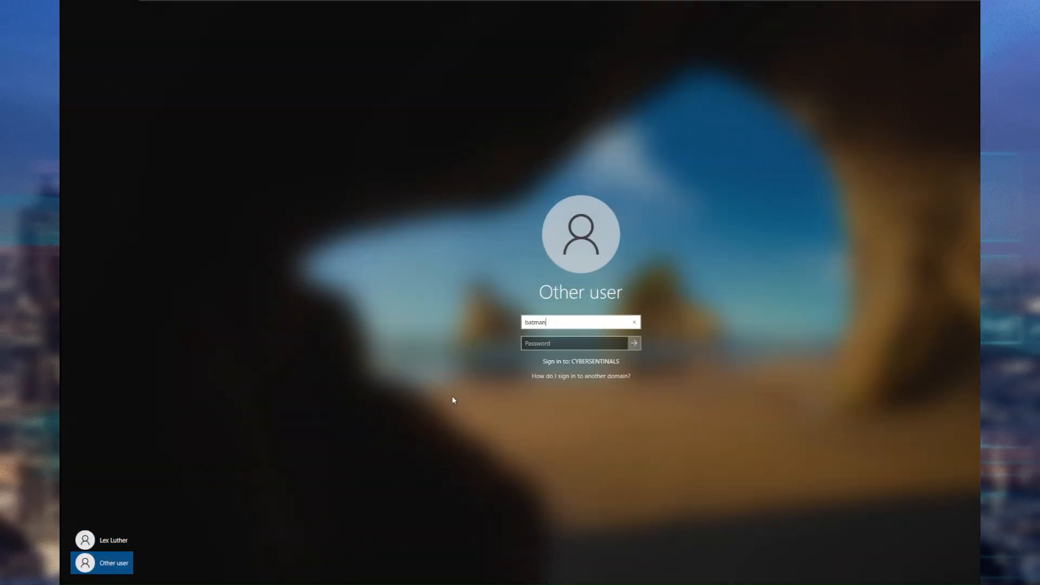
key(Tab)
text(********)
key(Return)
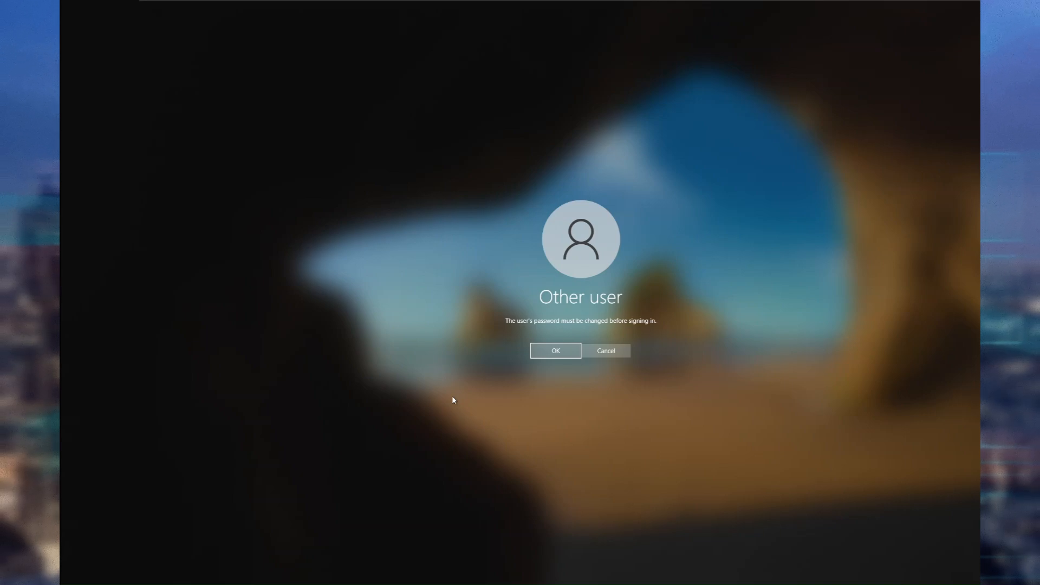
Accept the required password change, enter and confirm batman's new password, and finish signing in.
key(Return)
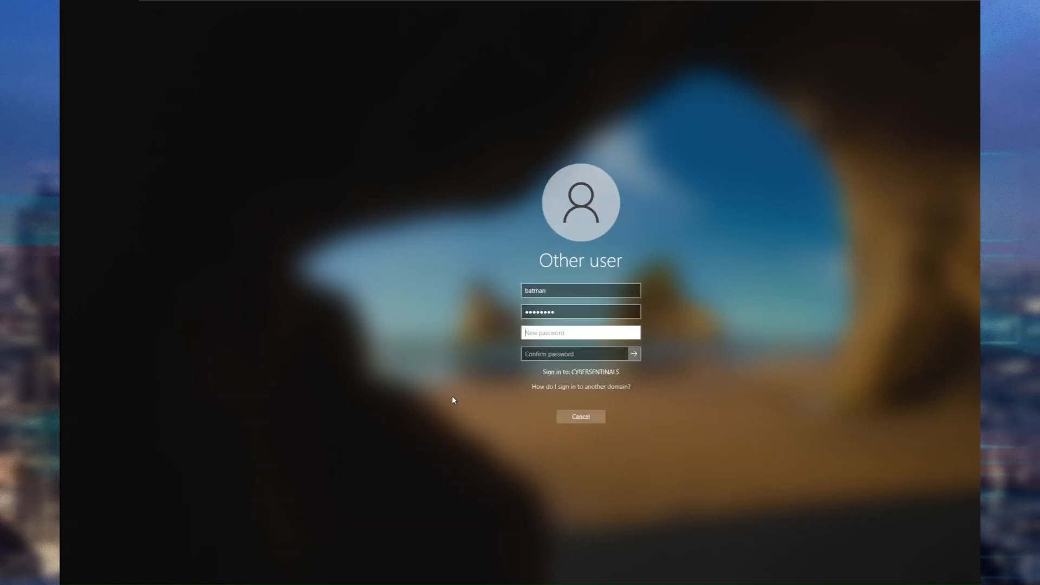
text(batman••••)
key(Tab)
text(•••••••••••)
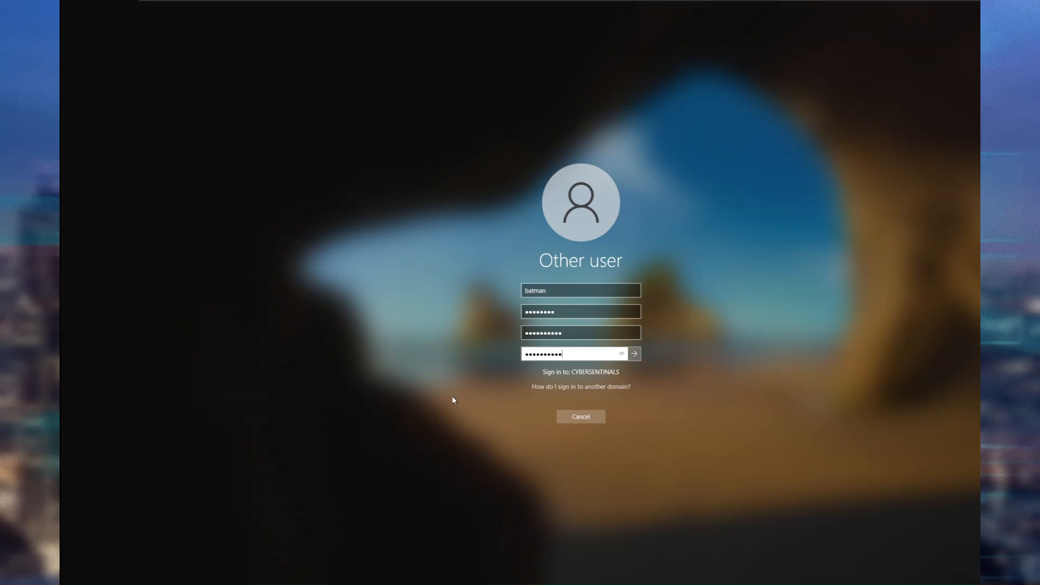
key(Return)
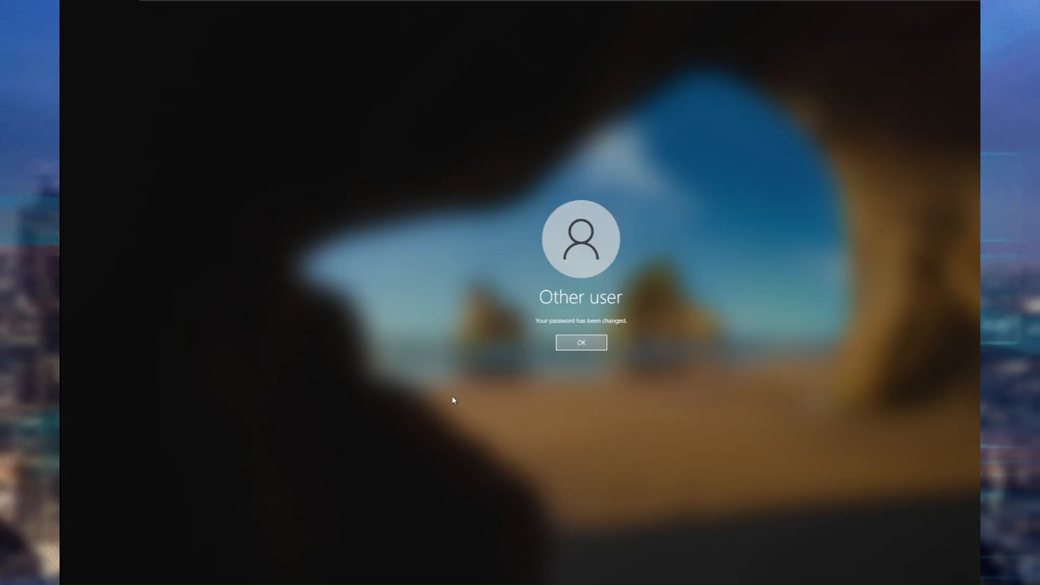
key(Return)
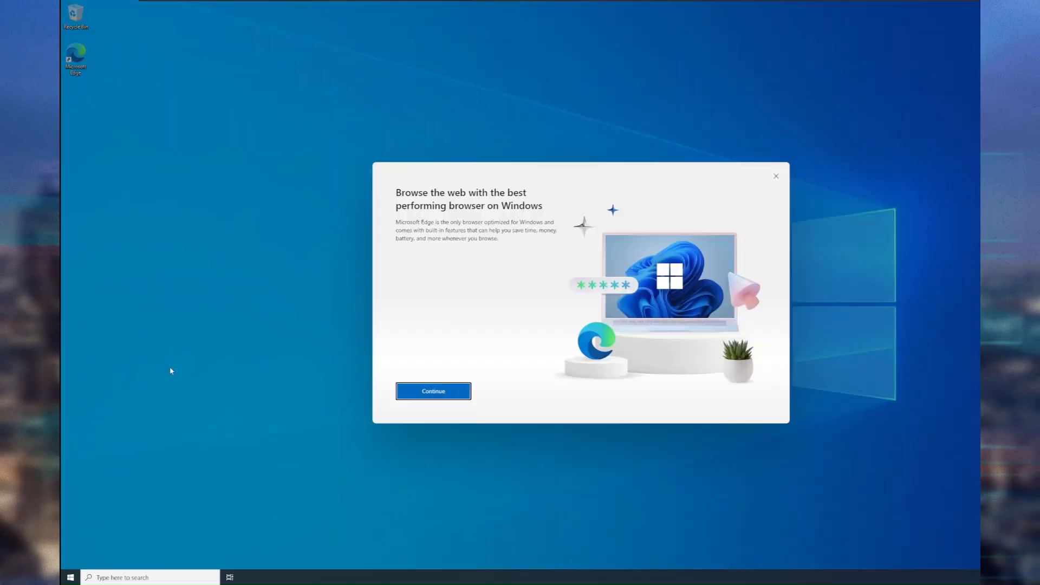
Complete Edge's first-run setup for batman without sync, Google data import or usage-data sharing.
click(439, 391)
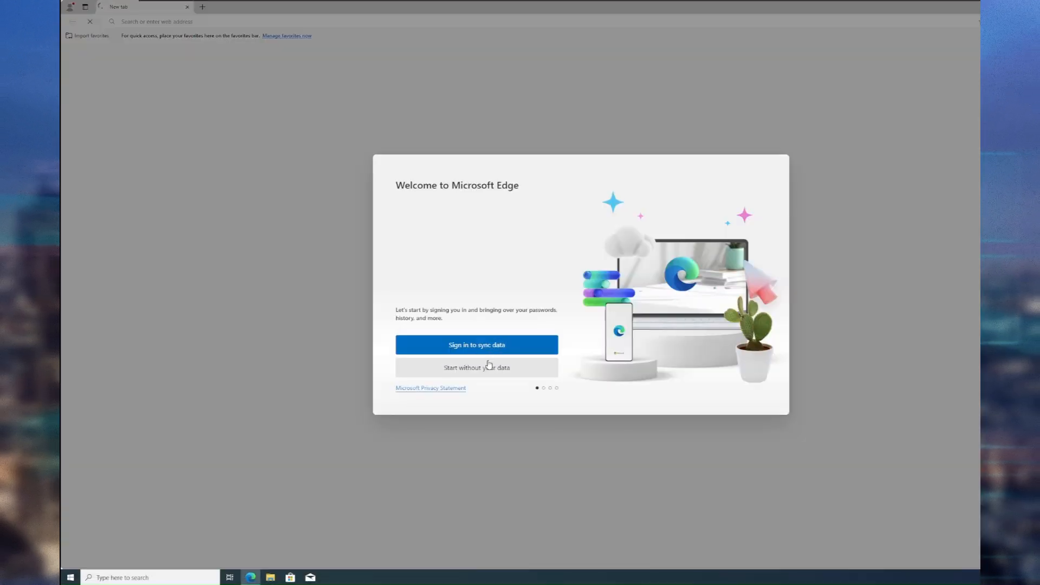
click(435, 341)
click(413, 366)
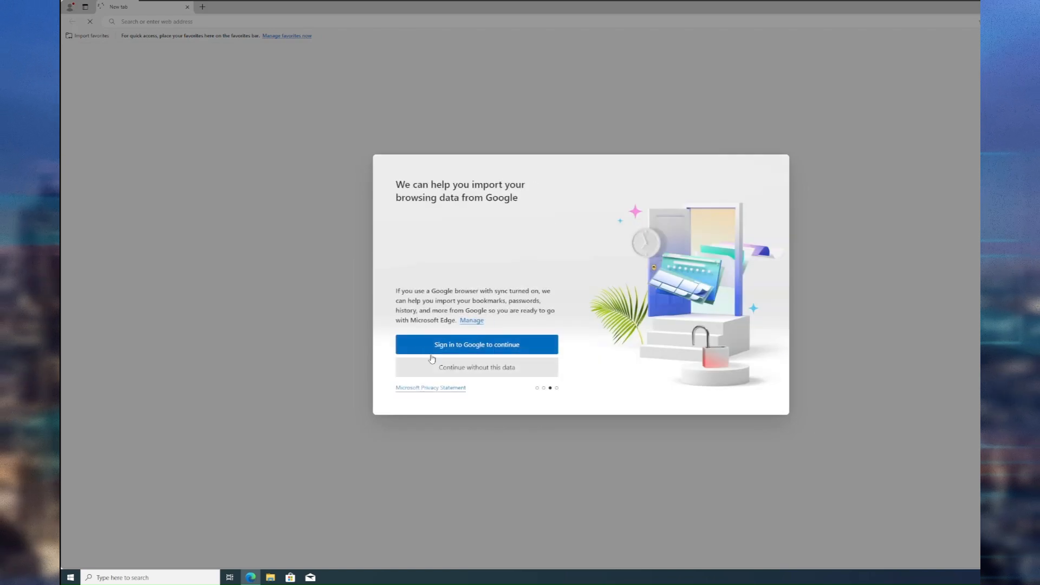
click(410, 347)
click(399, 331)
click(441, 372)
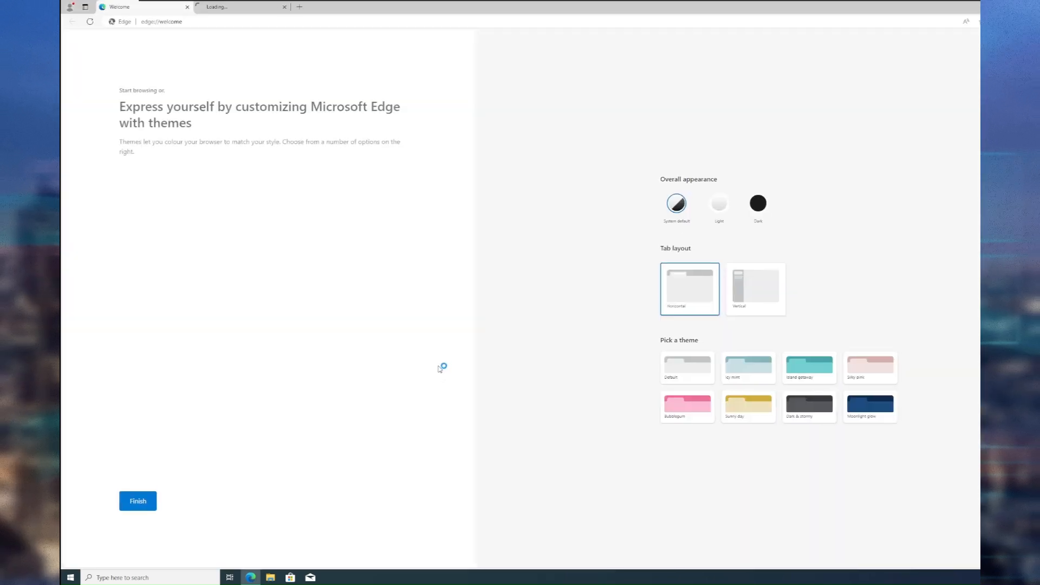
click(139, 500)
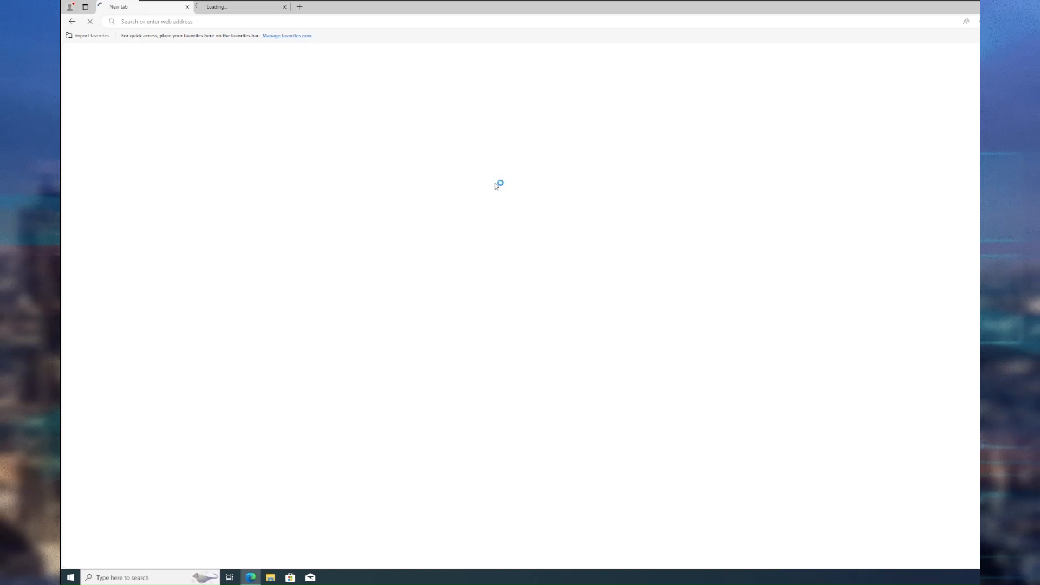